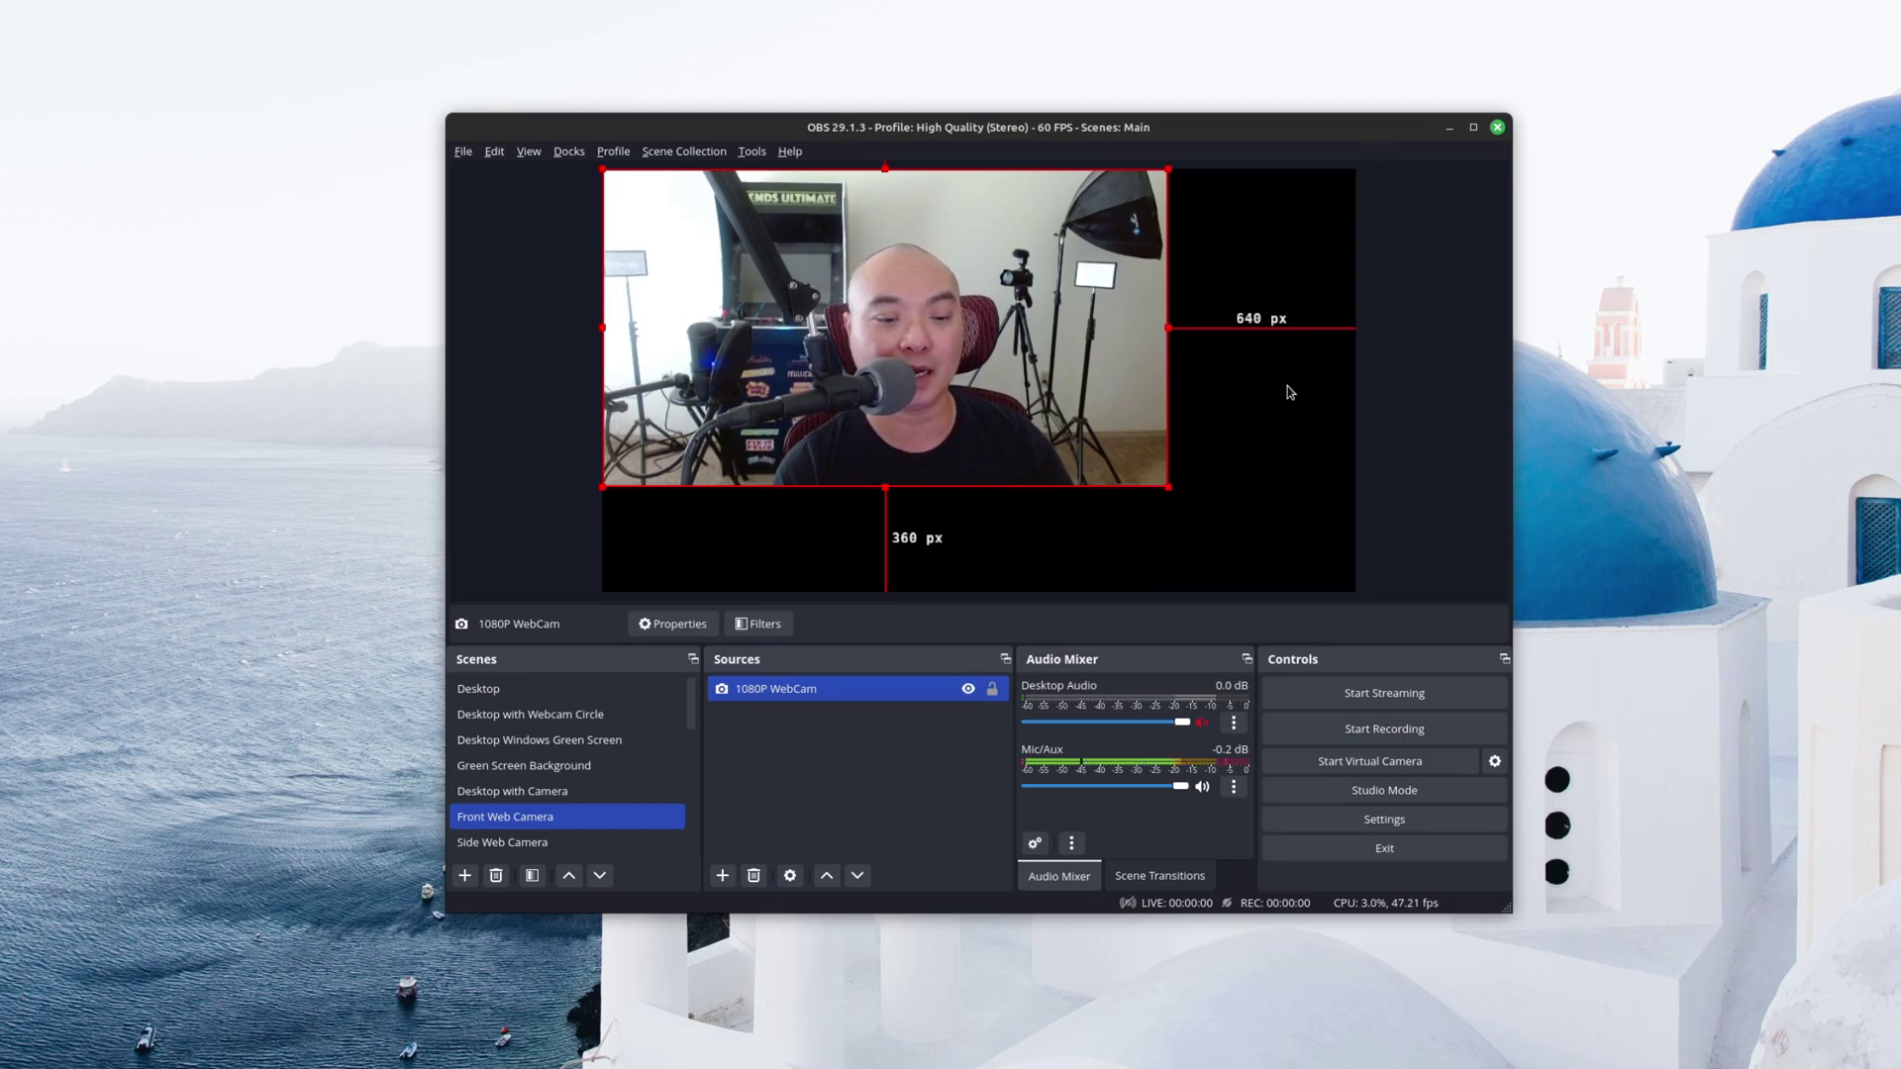
Step: Apply Transform > Fit to screen to the 1080P WebCam, then deselect and reselect it
right_click(771, 693)
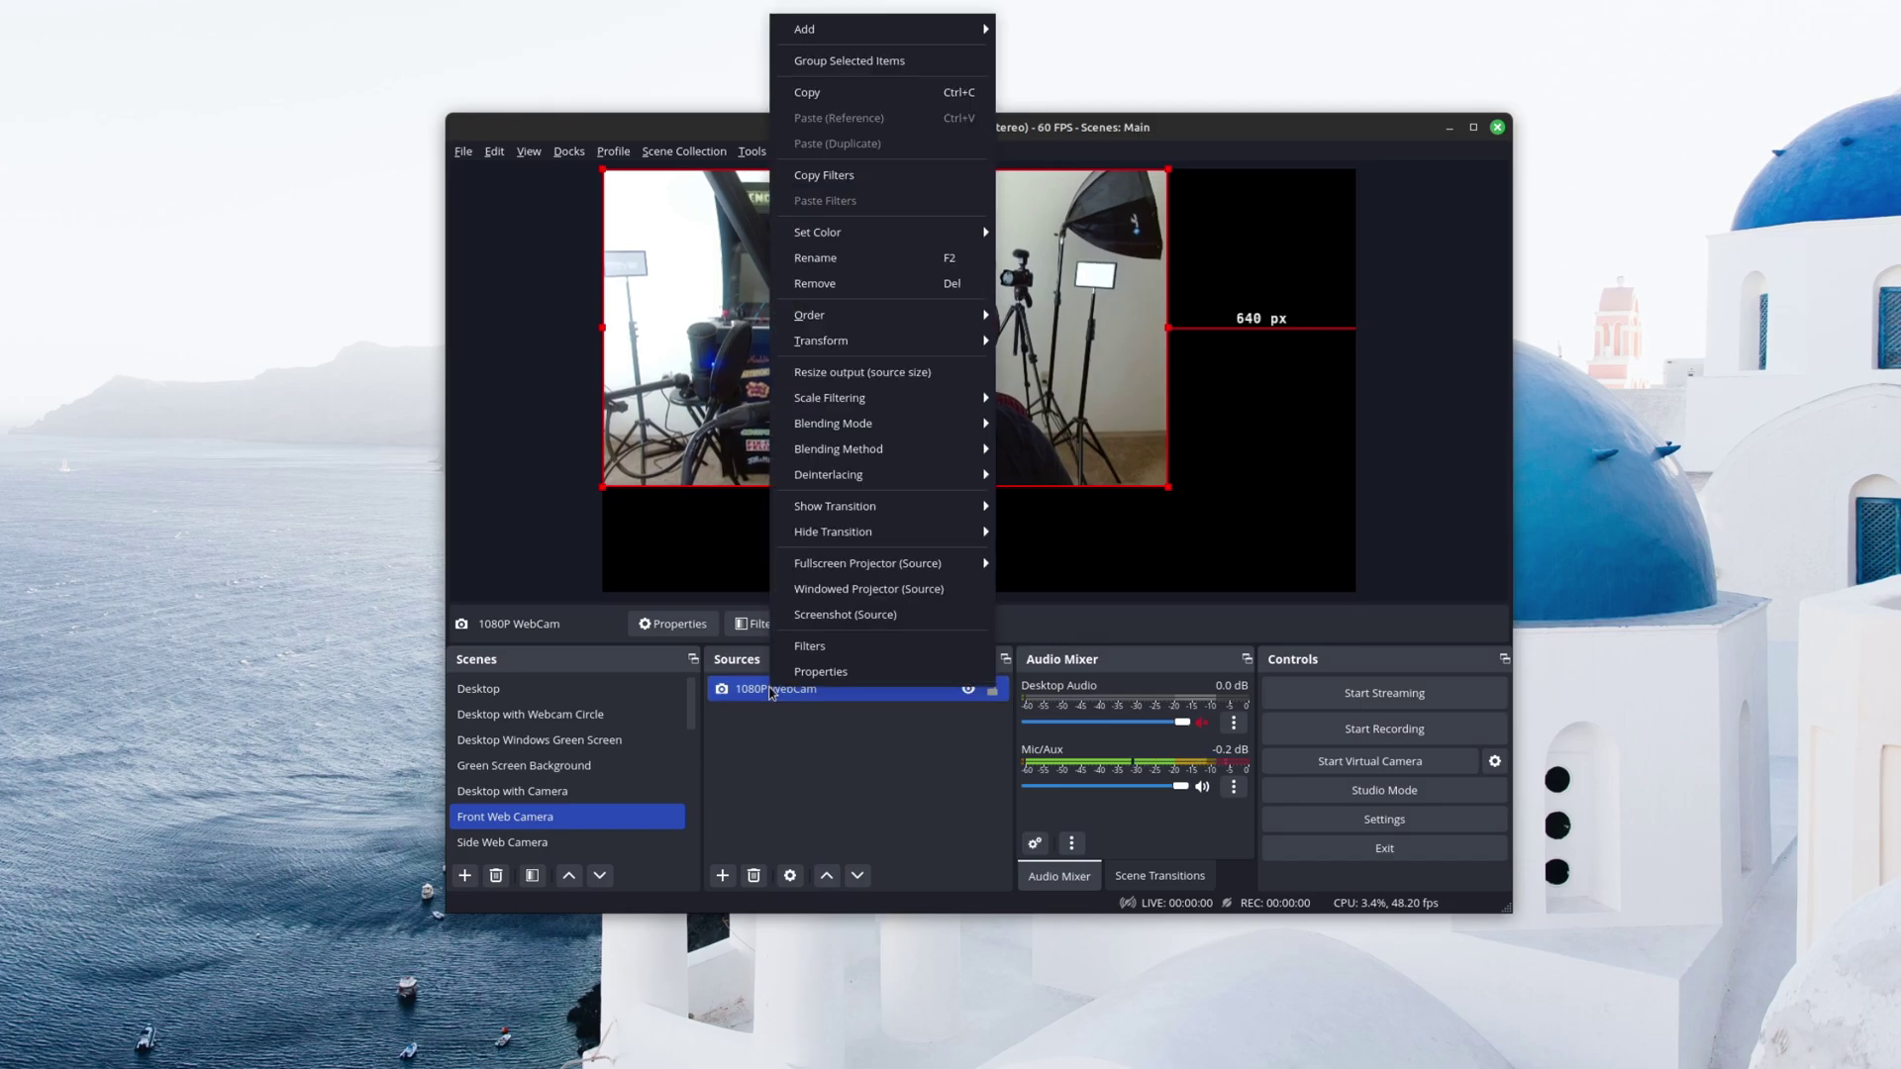
mouse_move(866, 350)
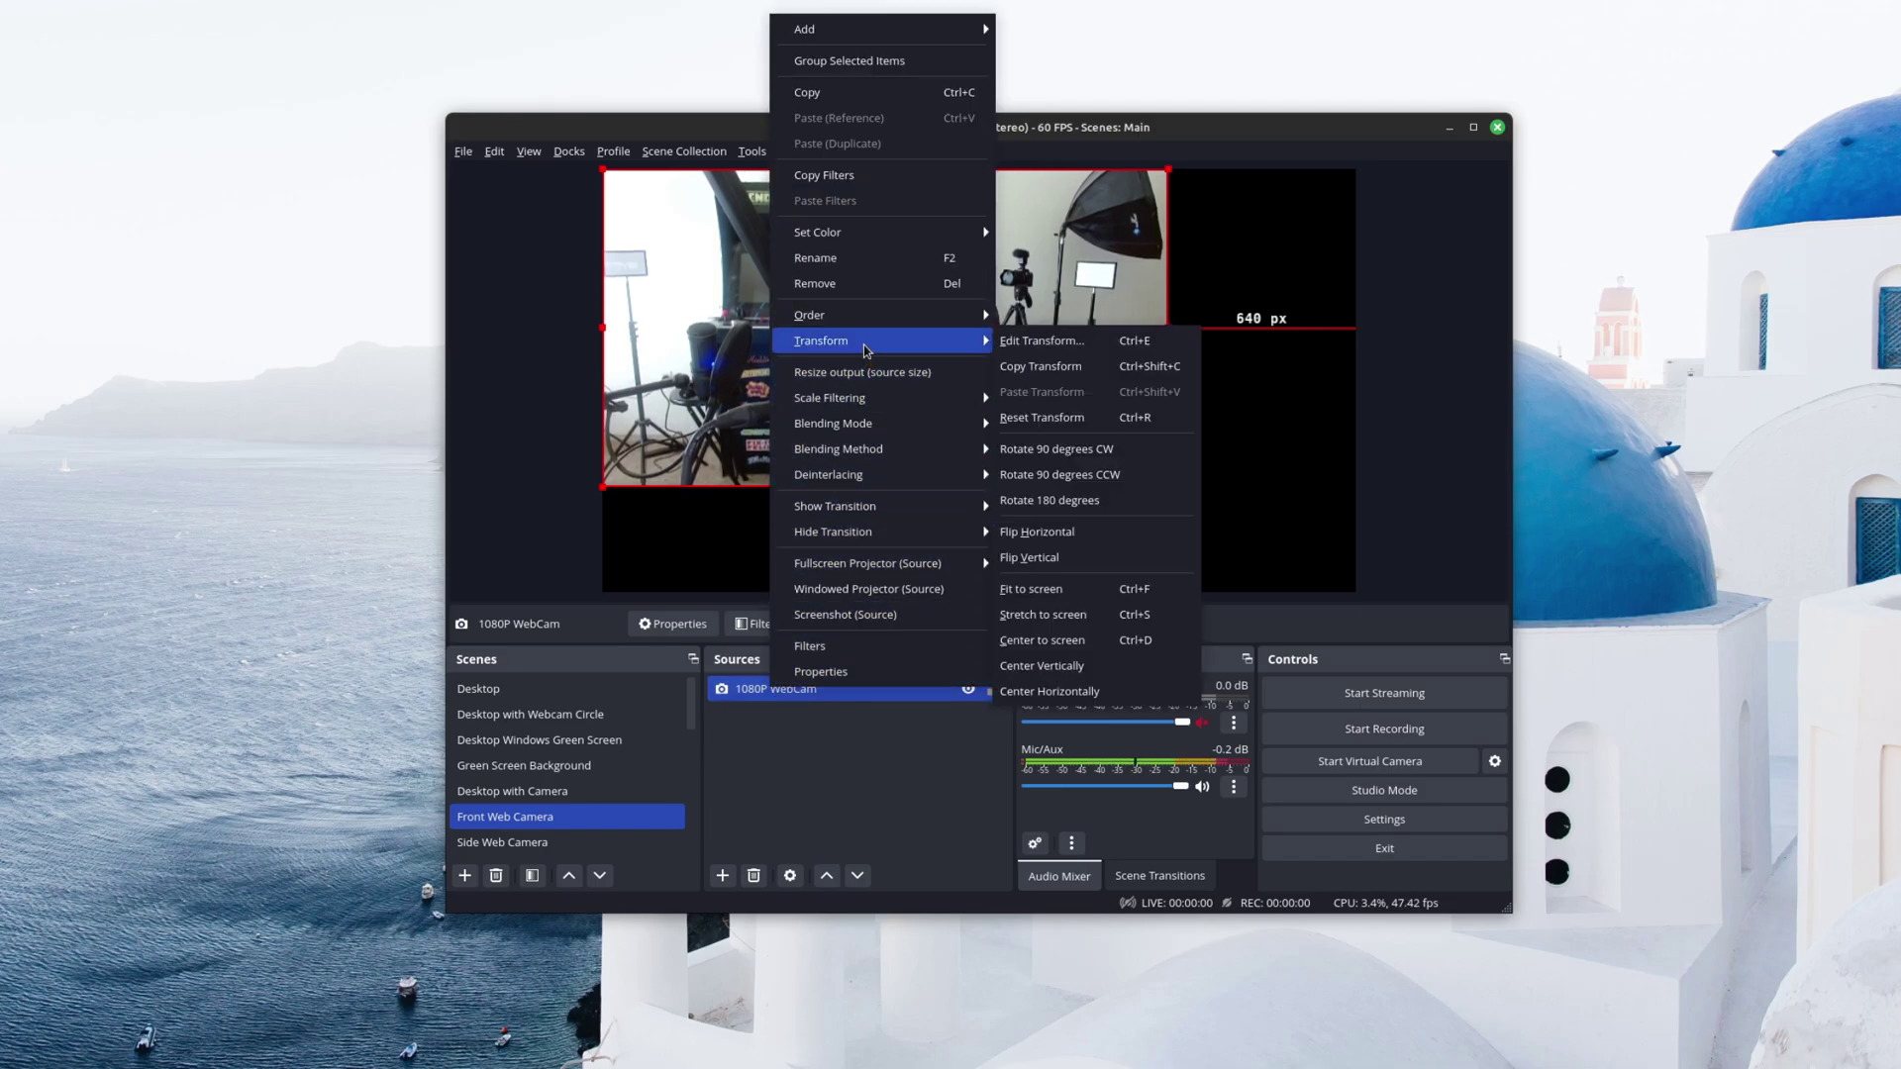
left_click(1069, 592)
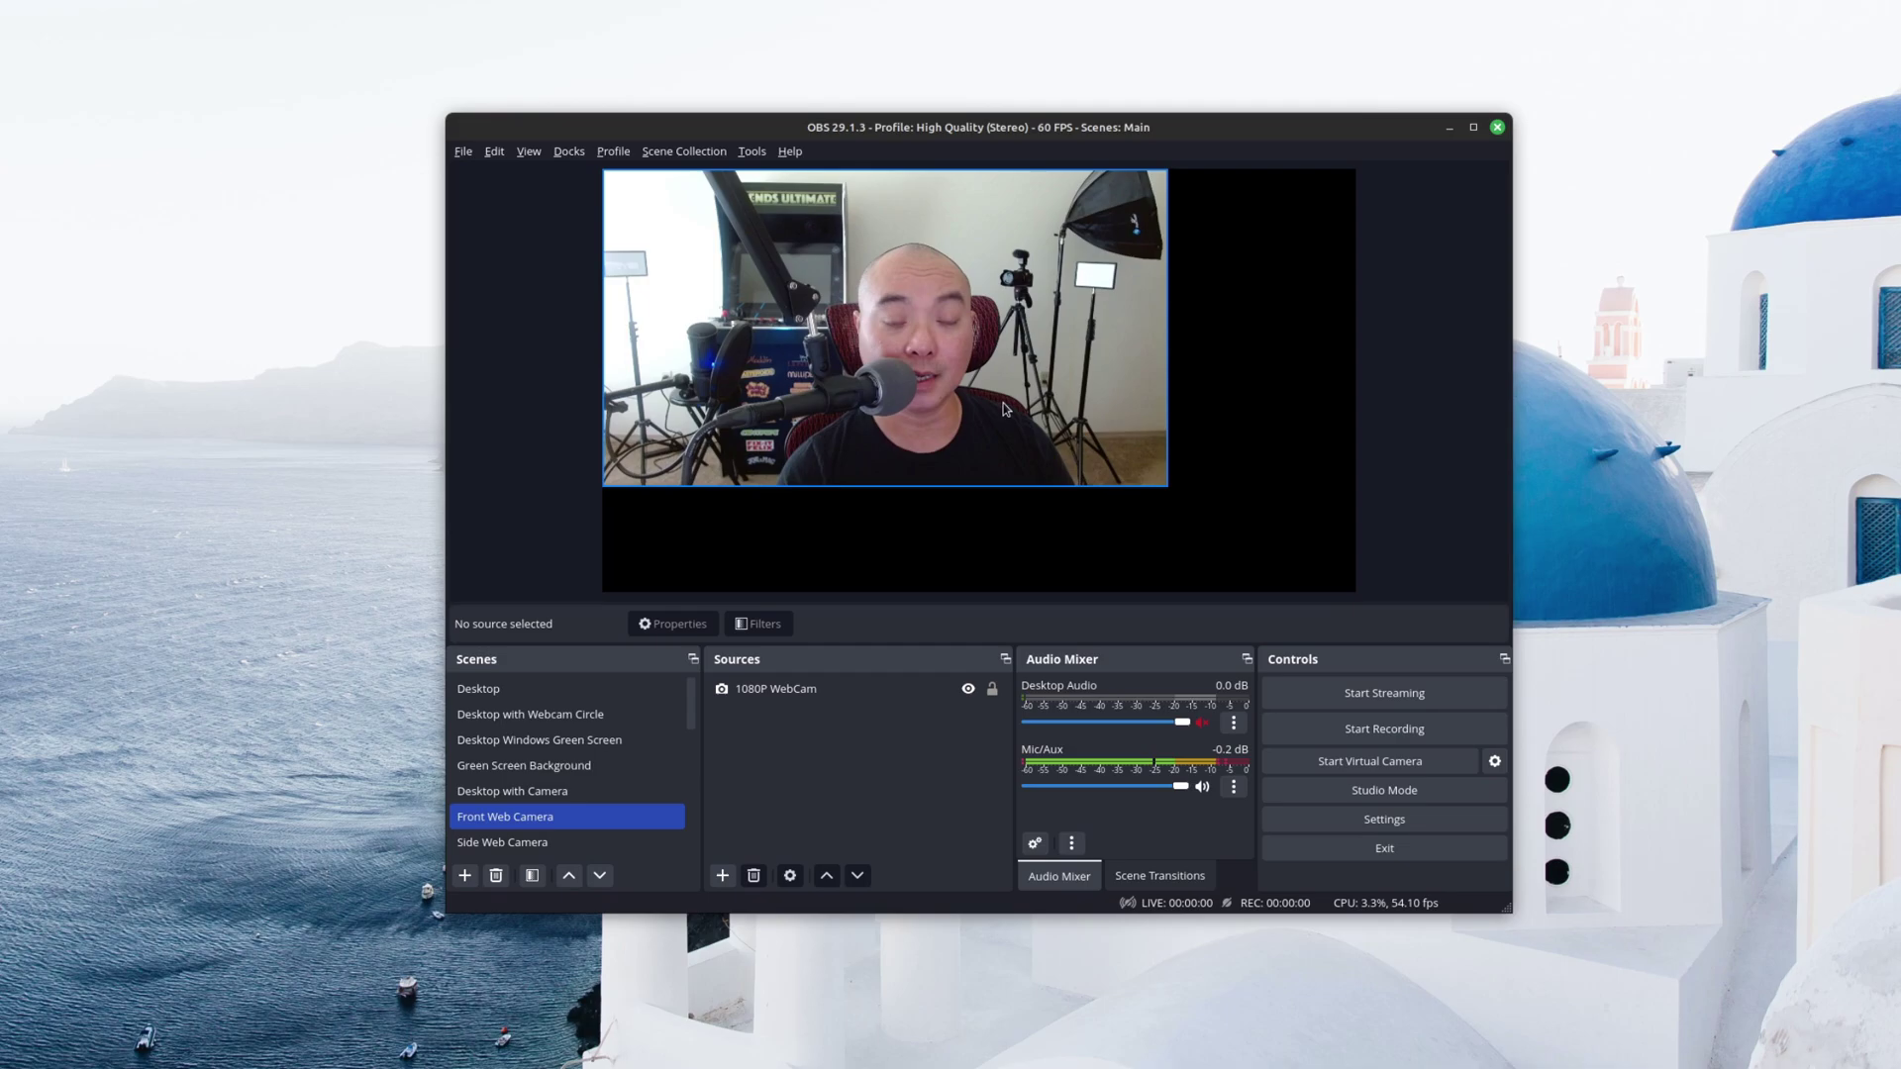
right_click(769, 690)
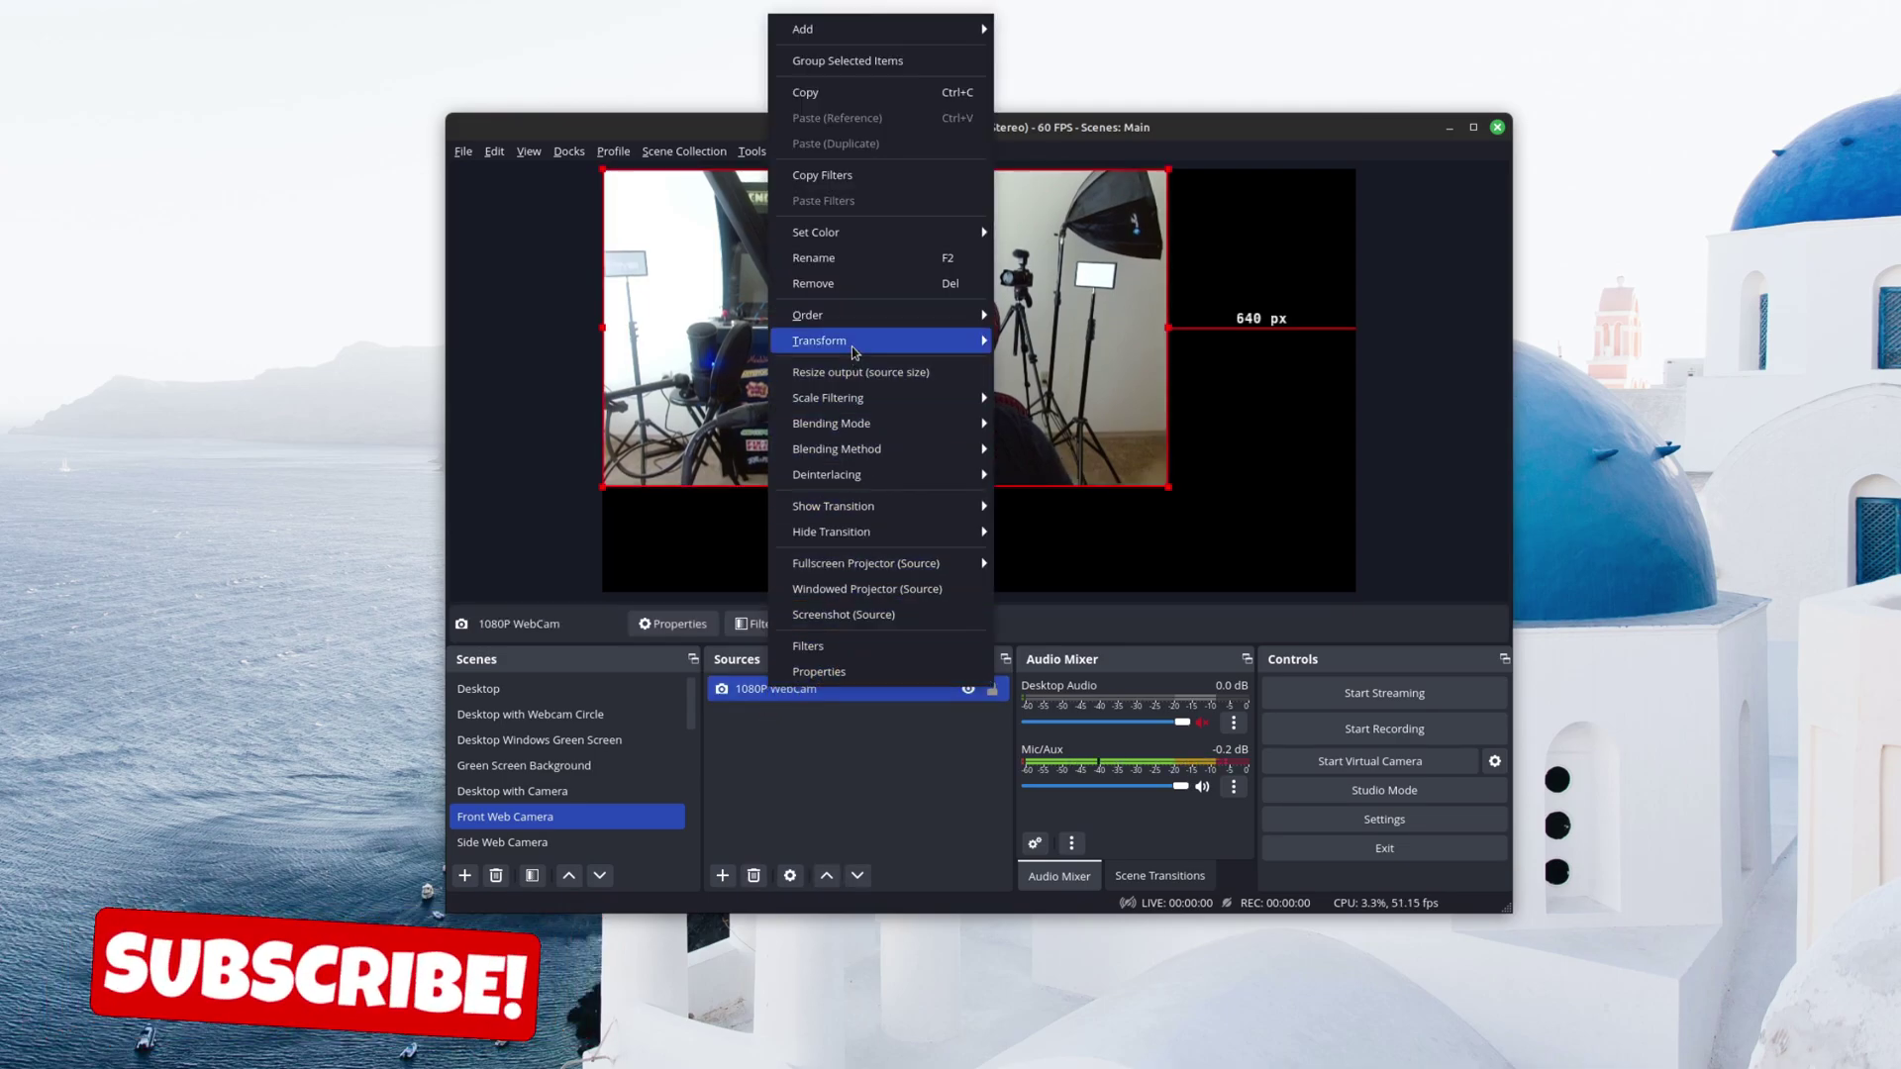
left_click(1070, 607)
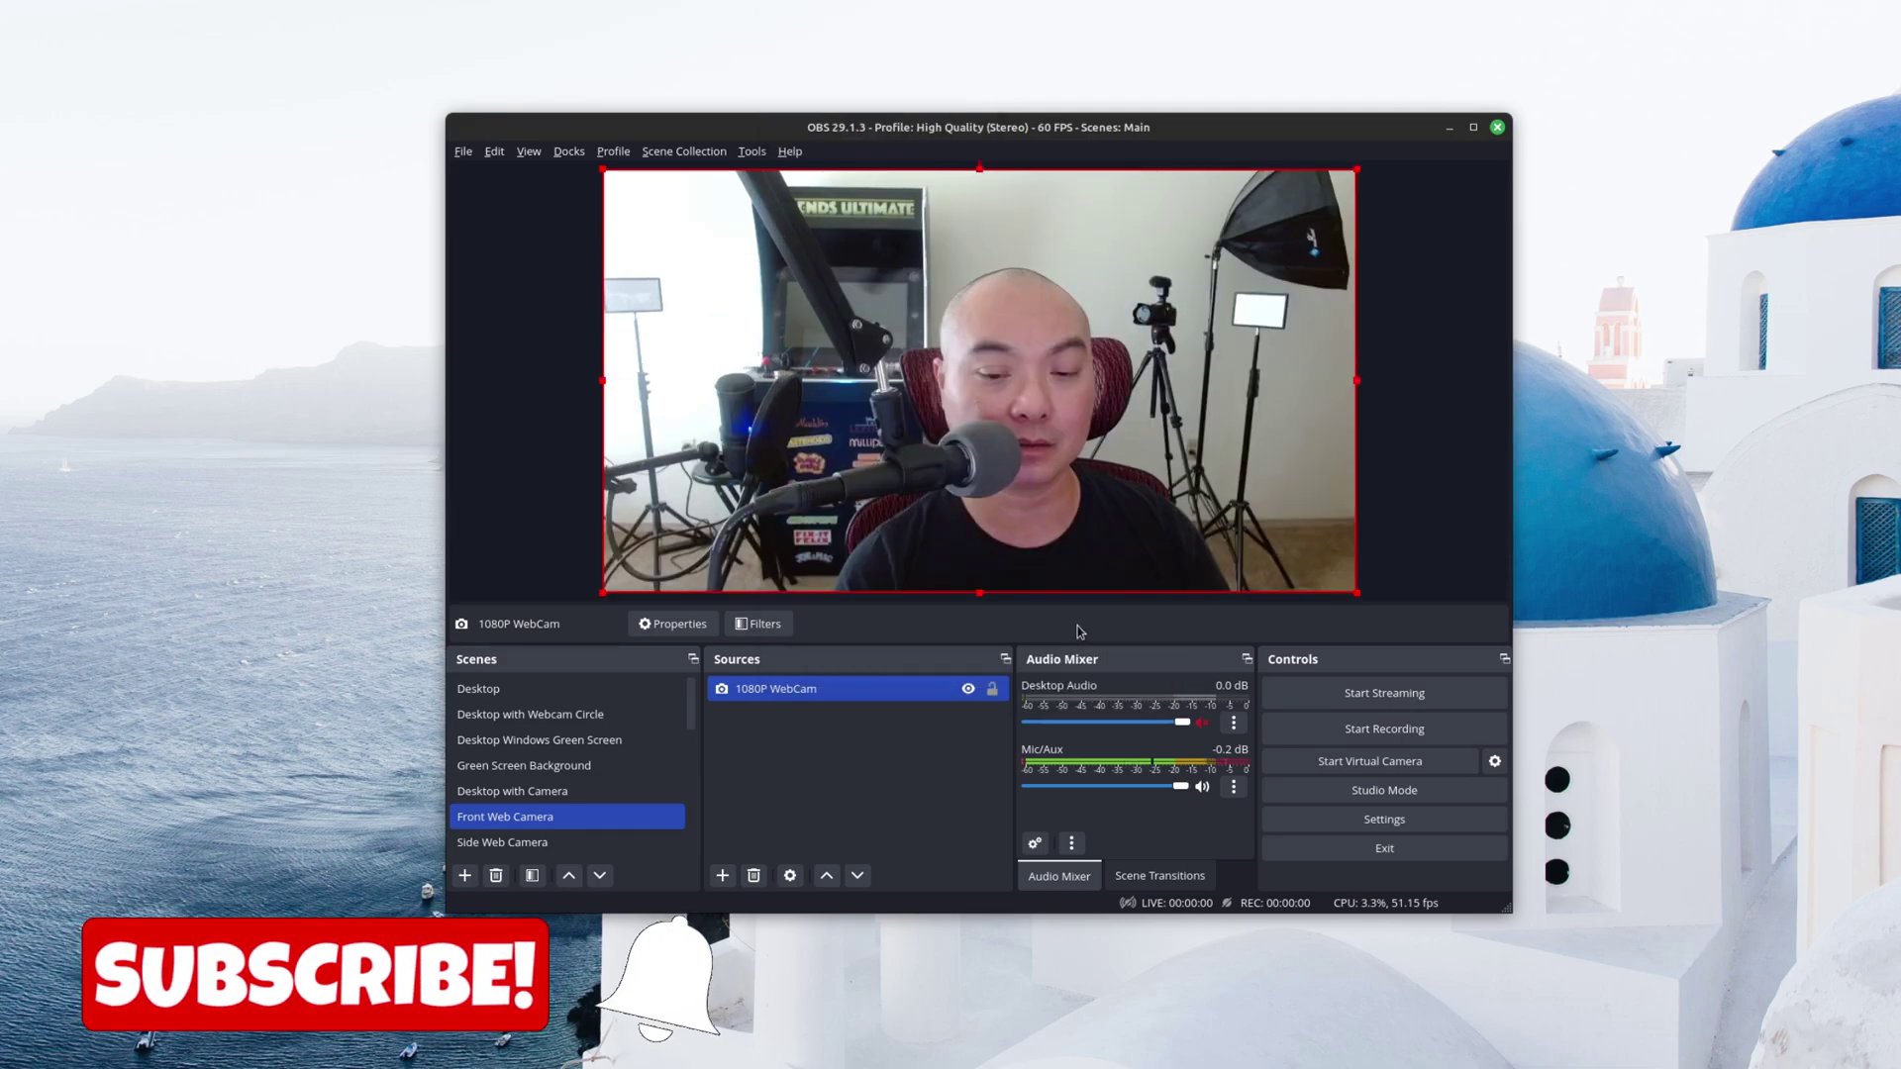
left_click(1451, 495)
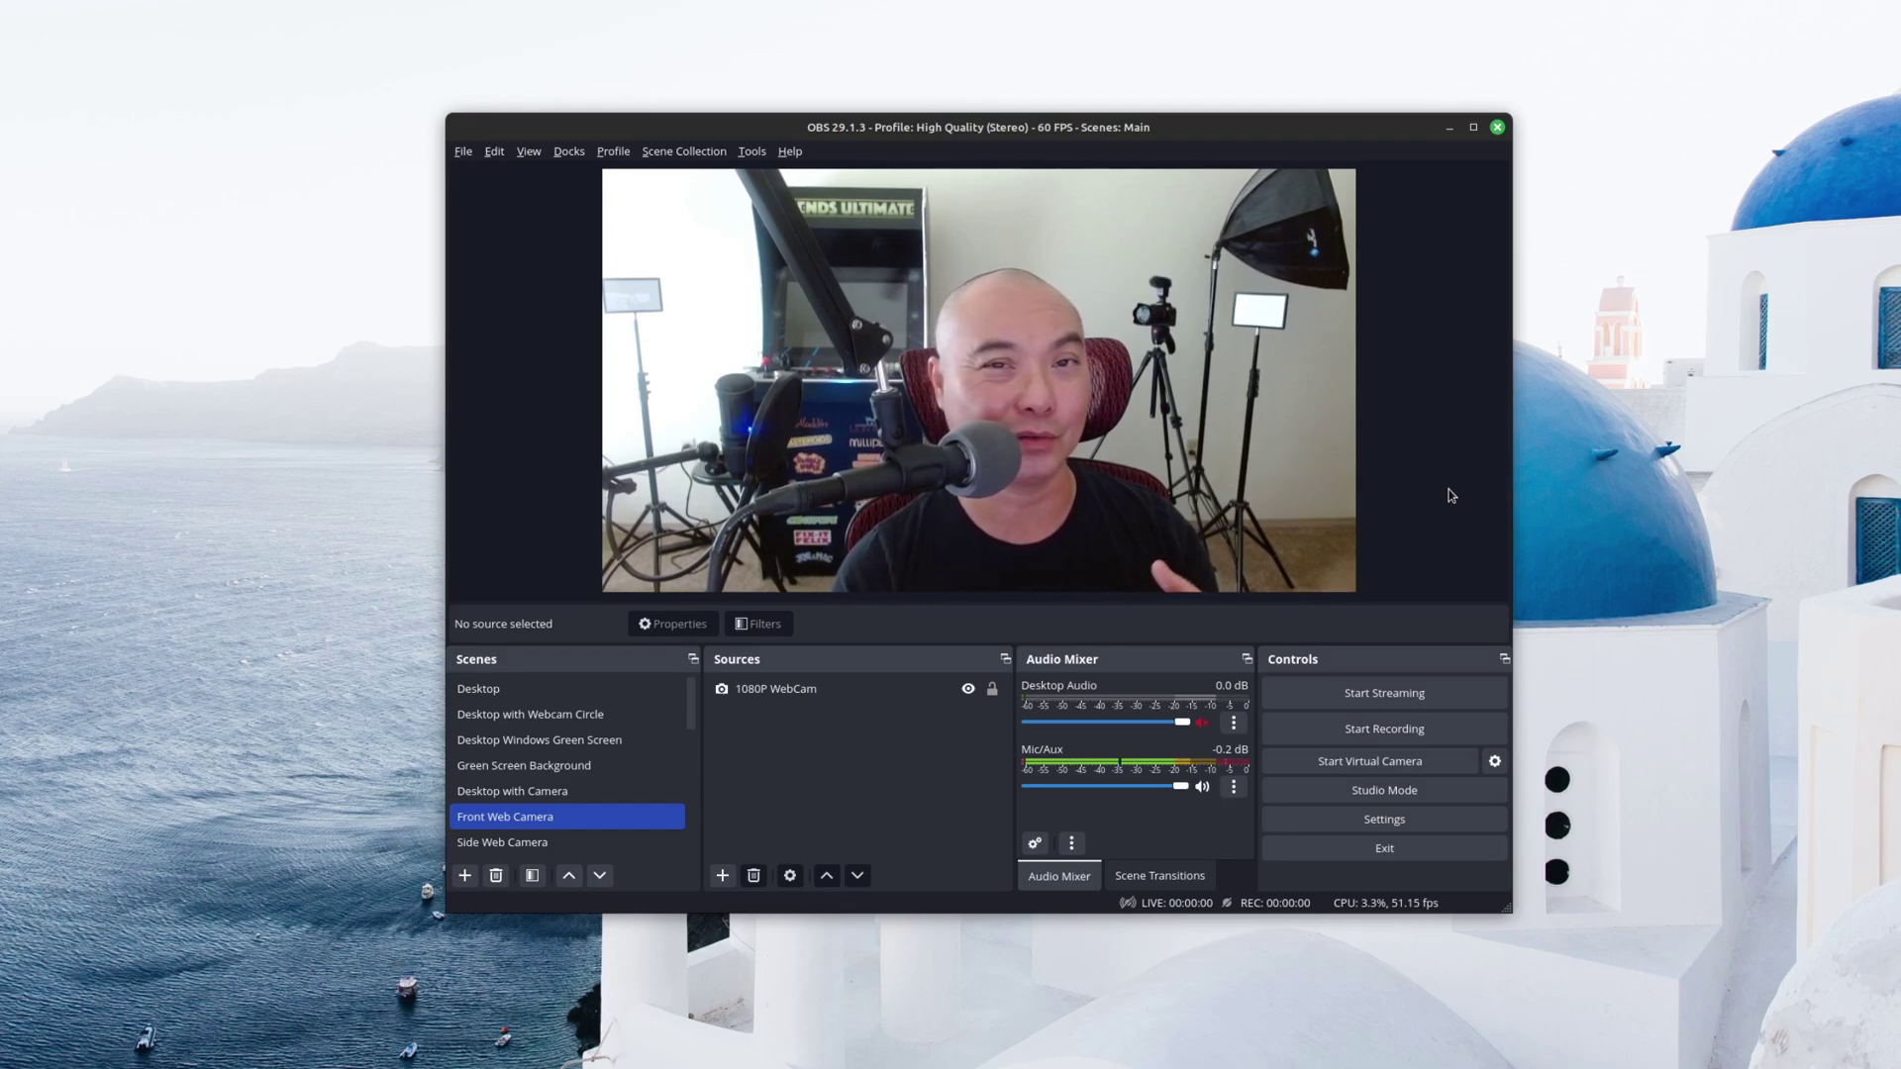
left_click(1239, 487)
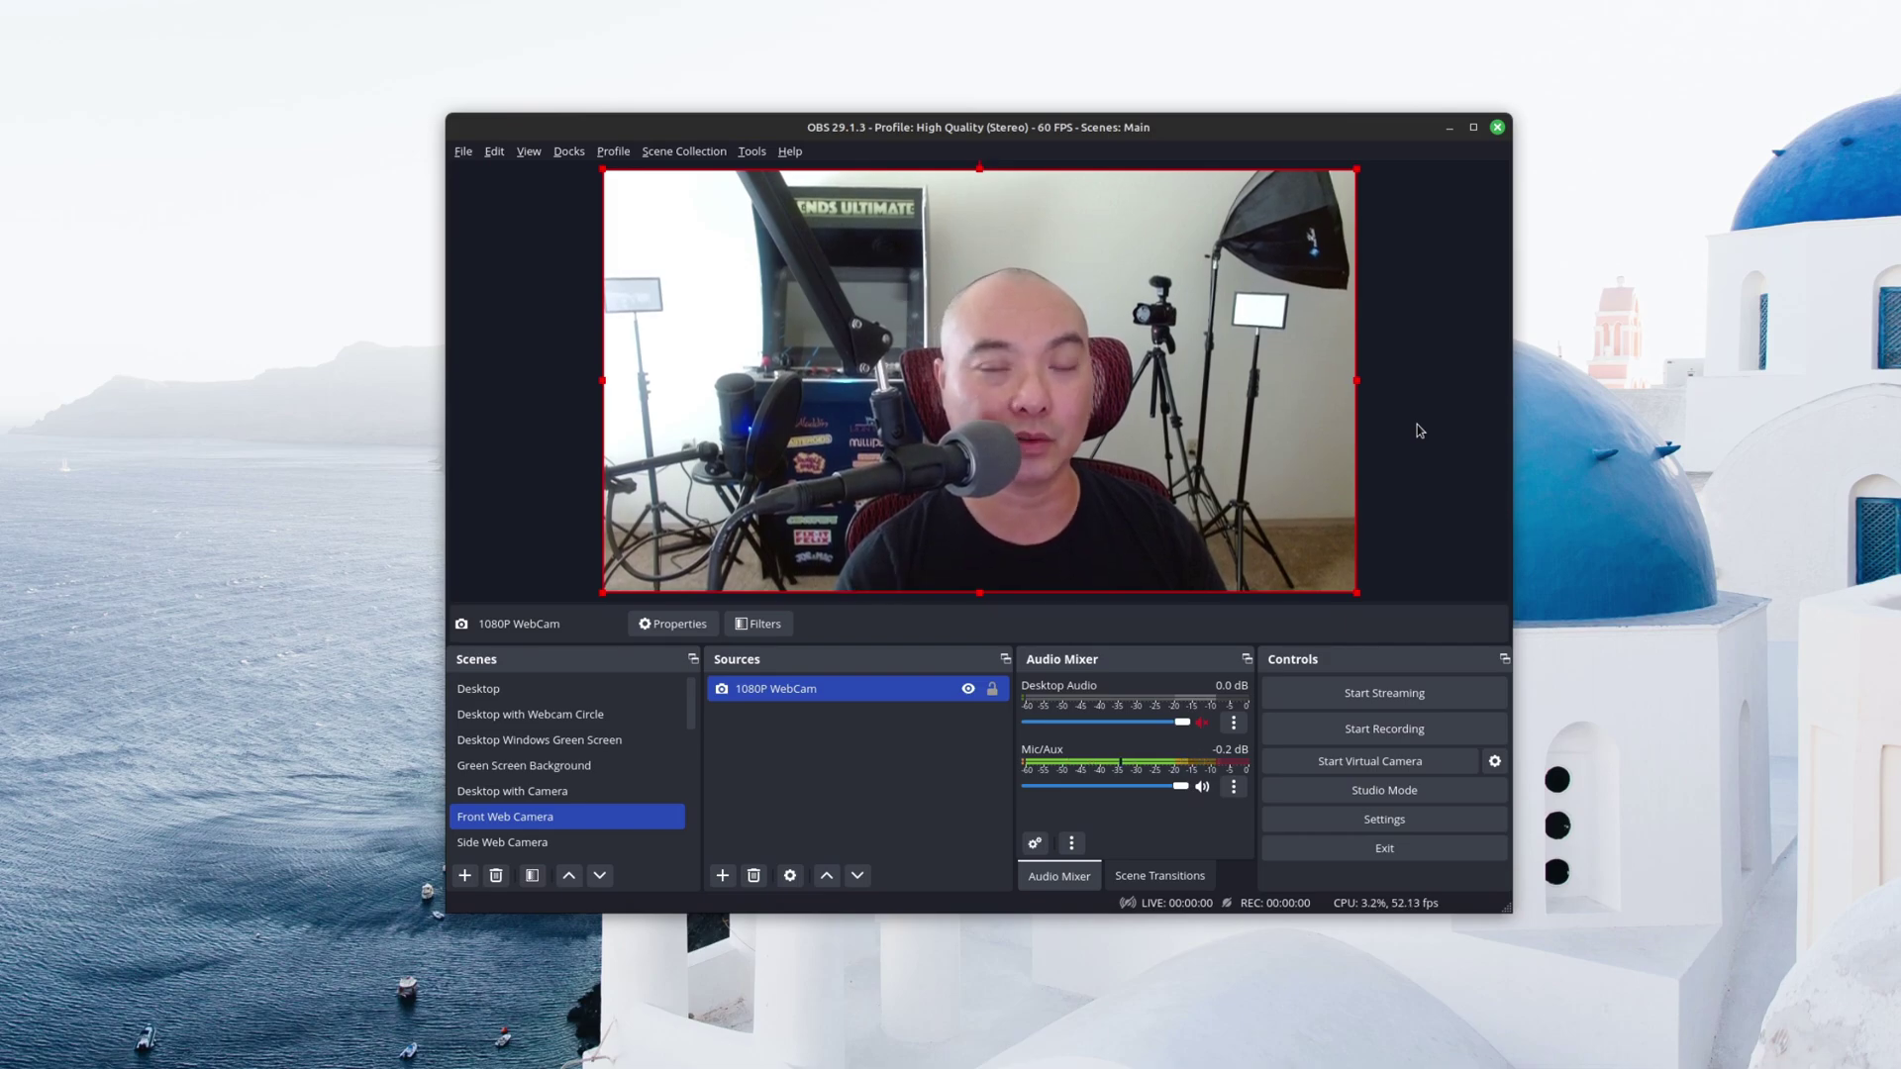
Step: Reset the webcam transform with Ctrl+R, try centring it, then undo
key("ctrl+r")
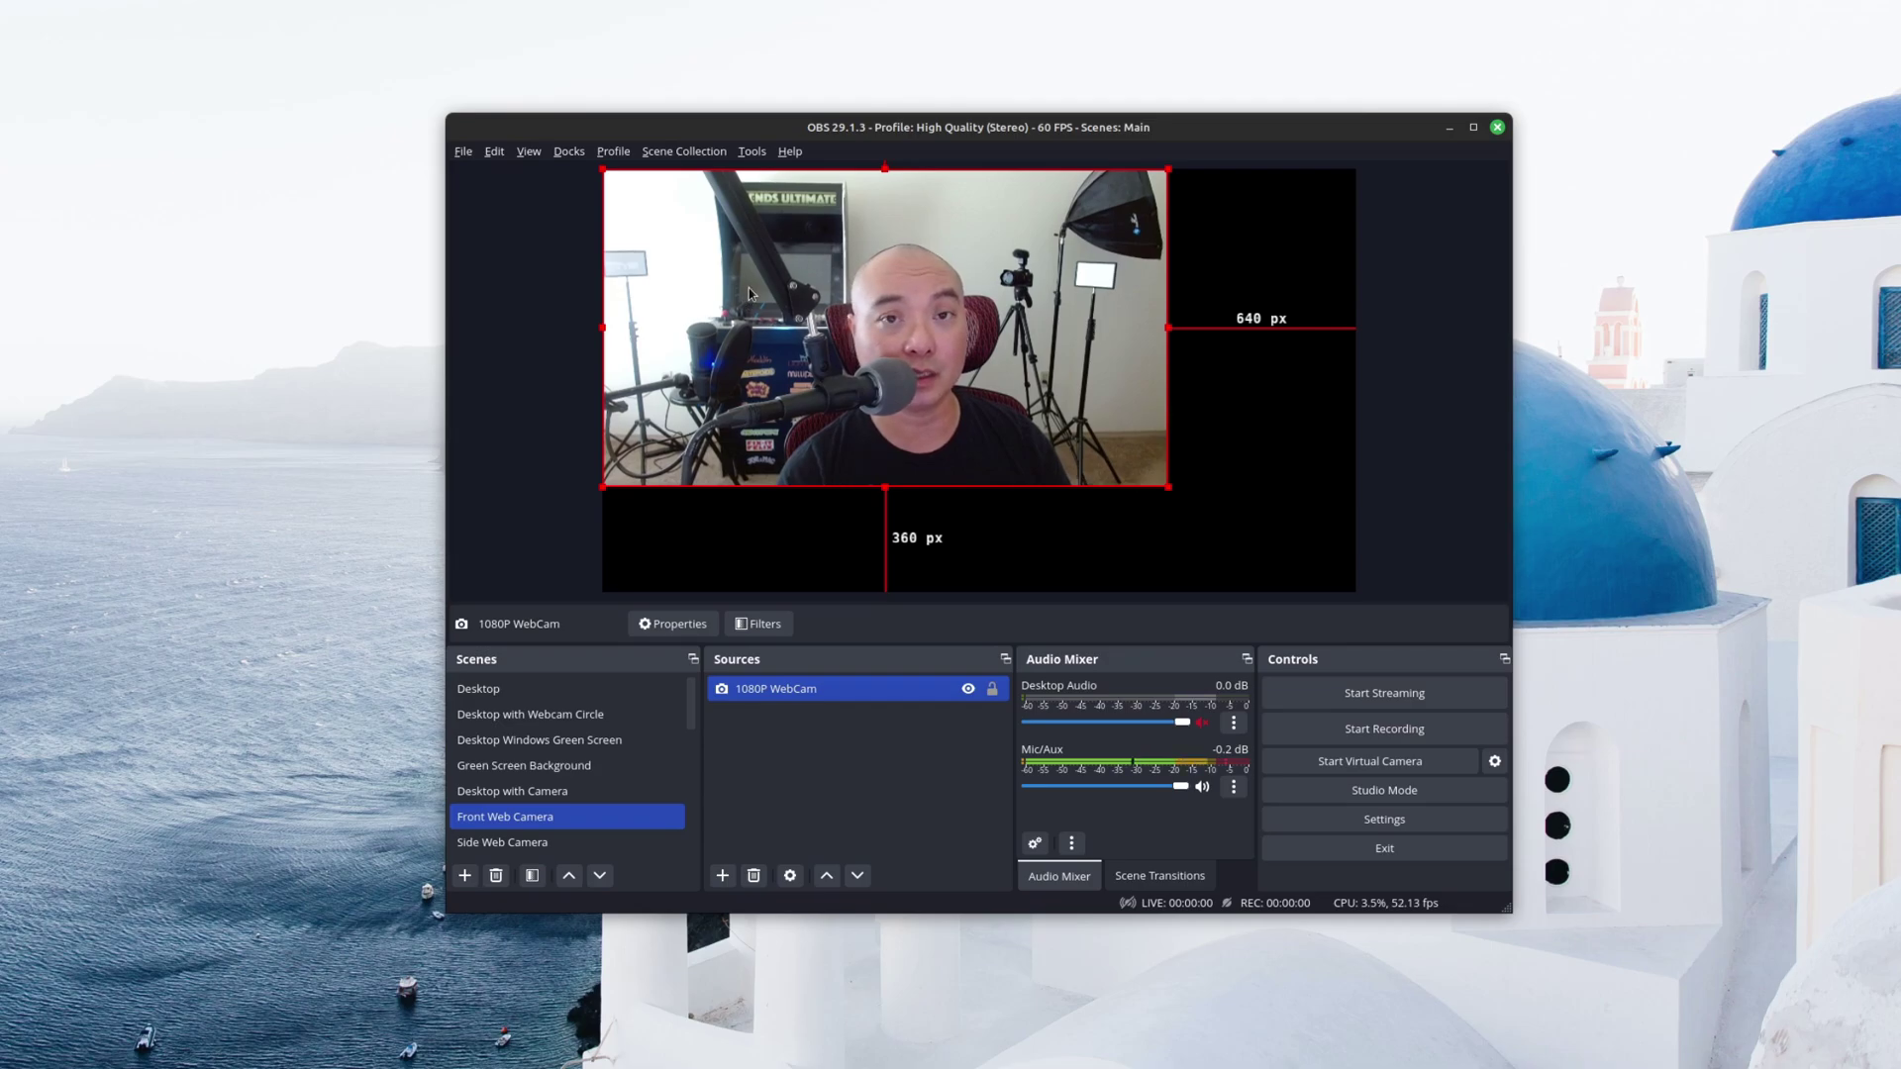
right_click(828, 699)
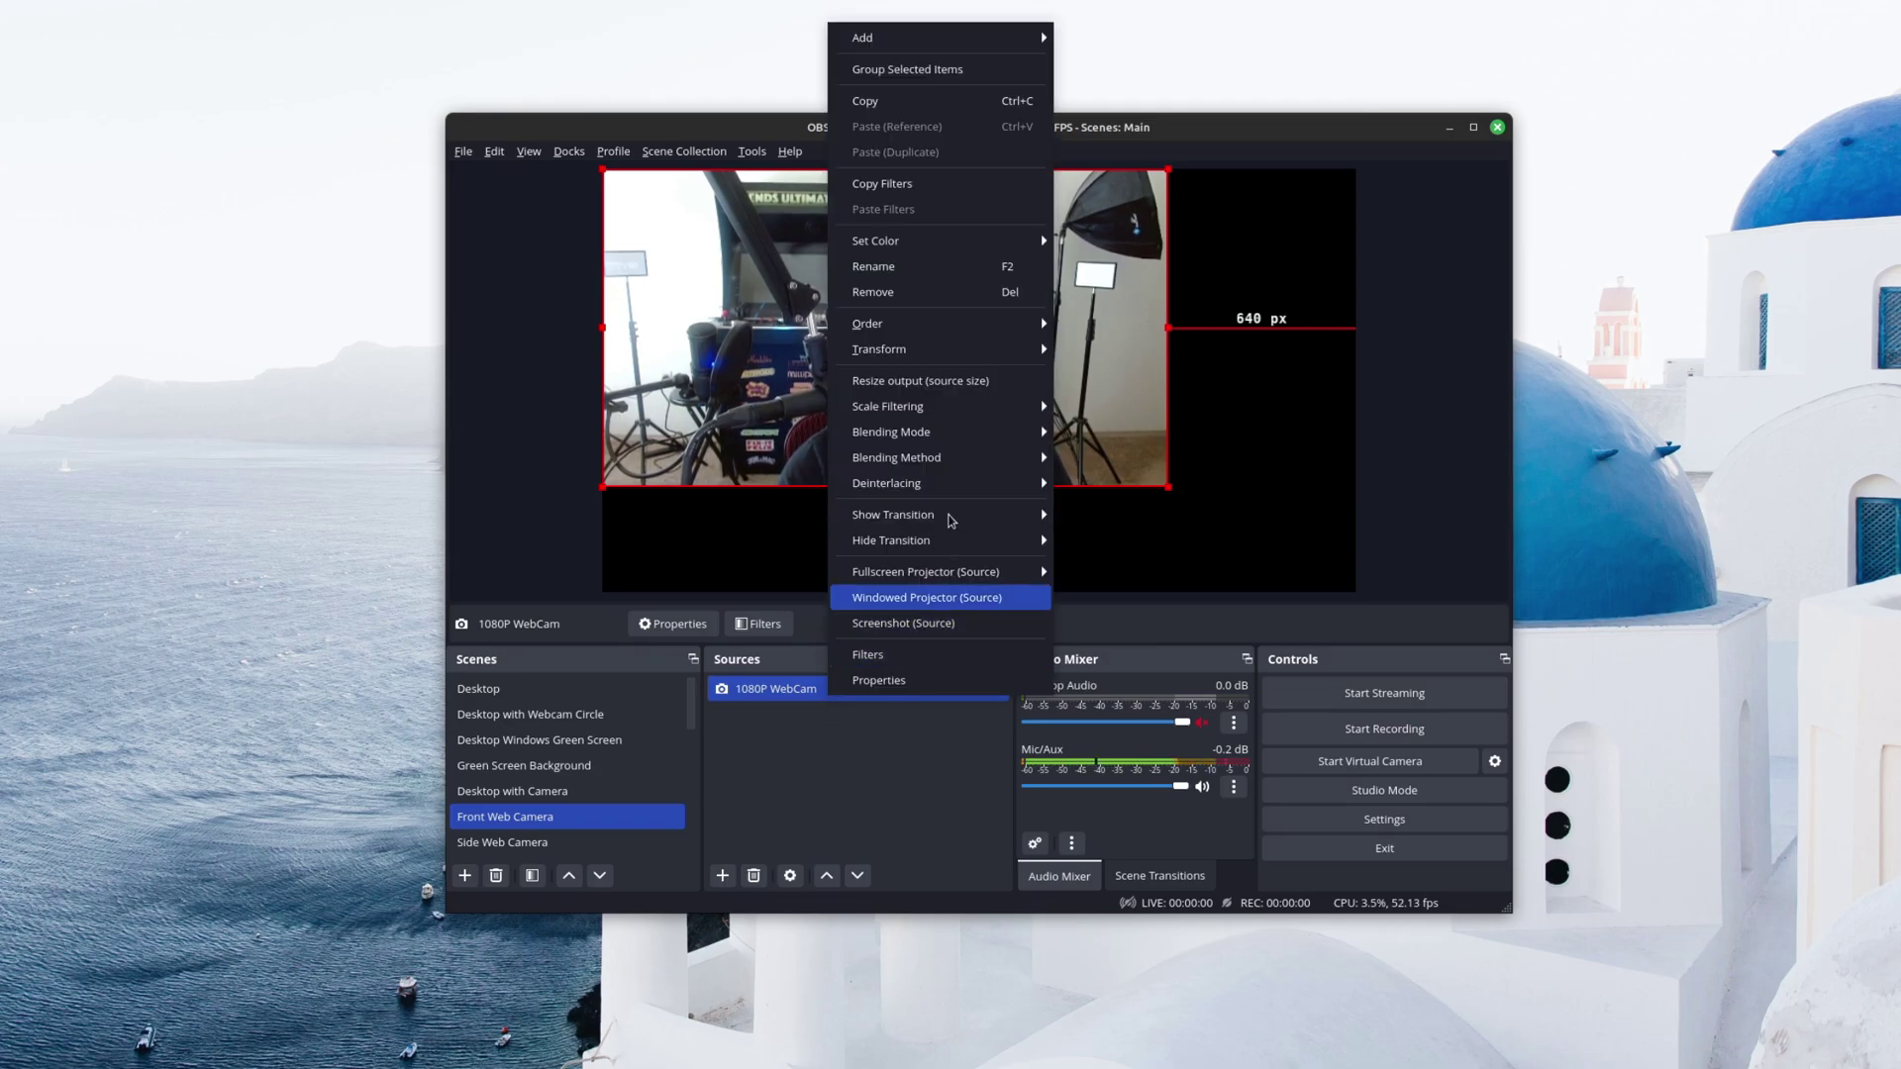
mouse_move(921, 363)
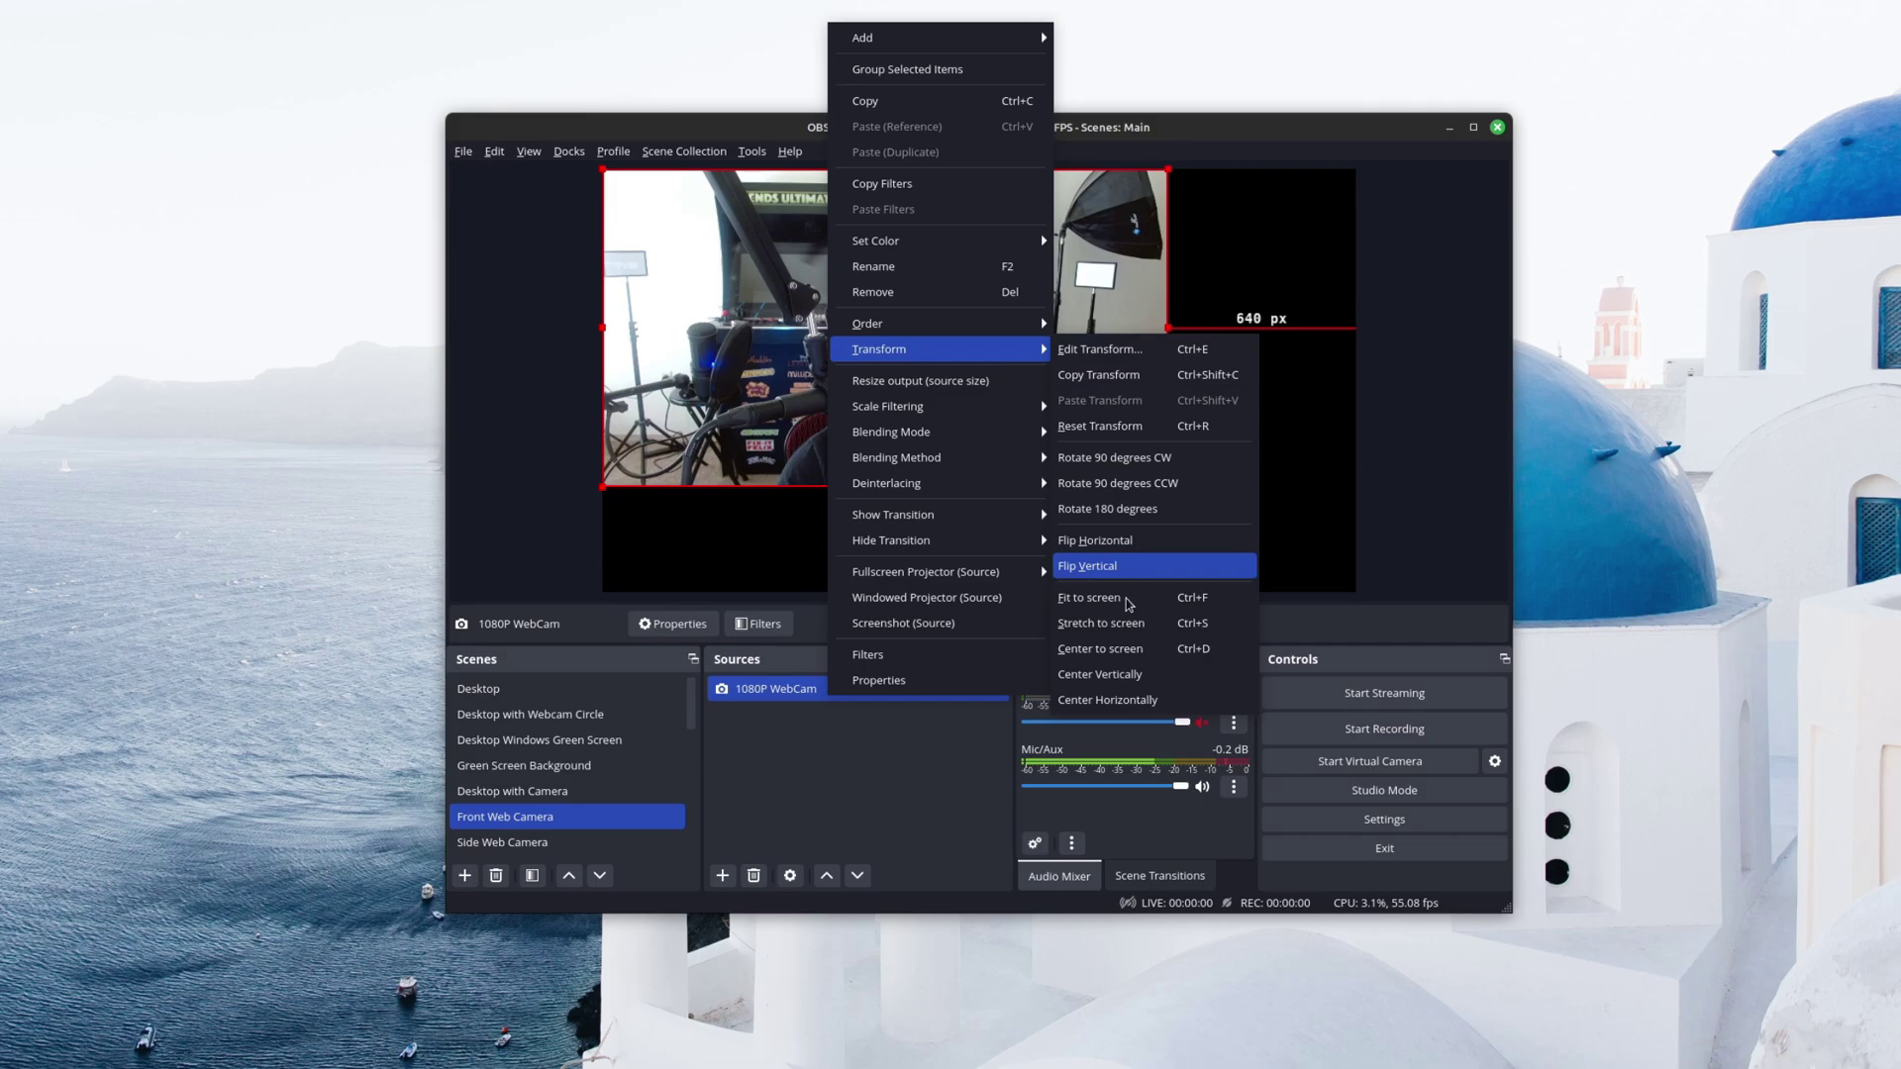
left_click(1139, 649)
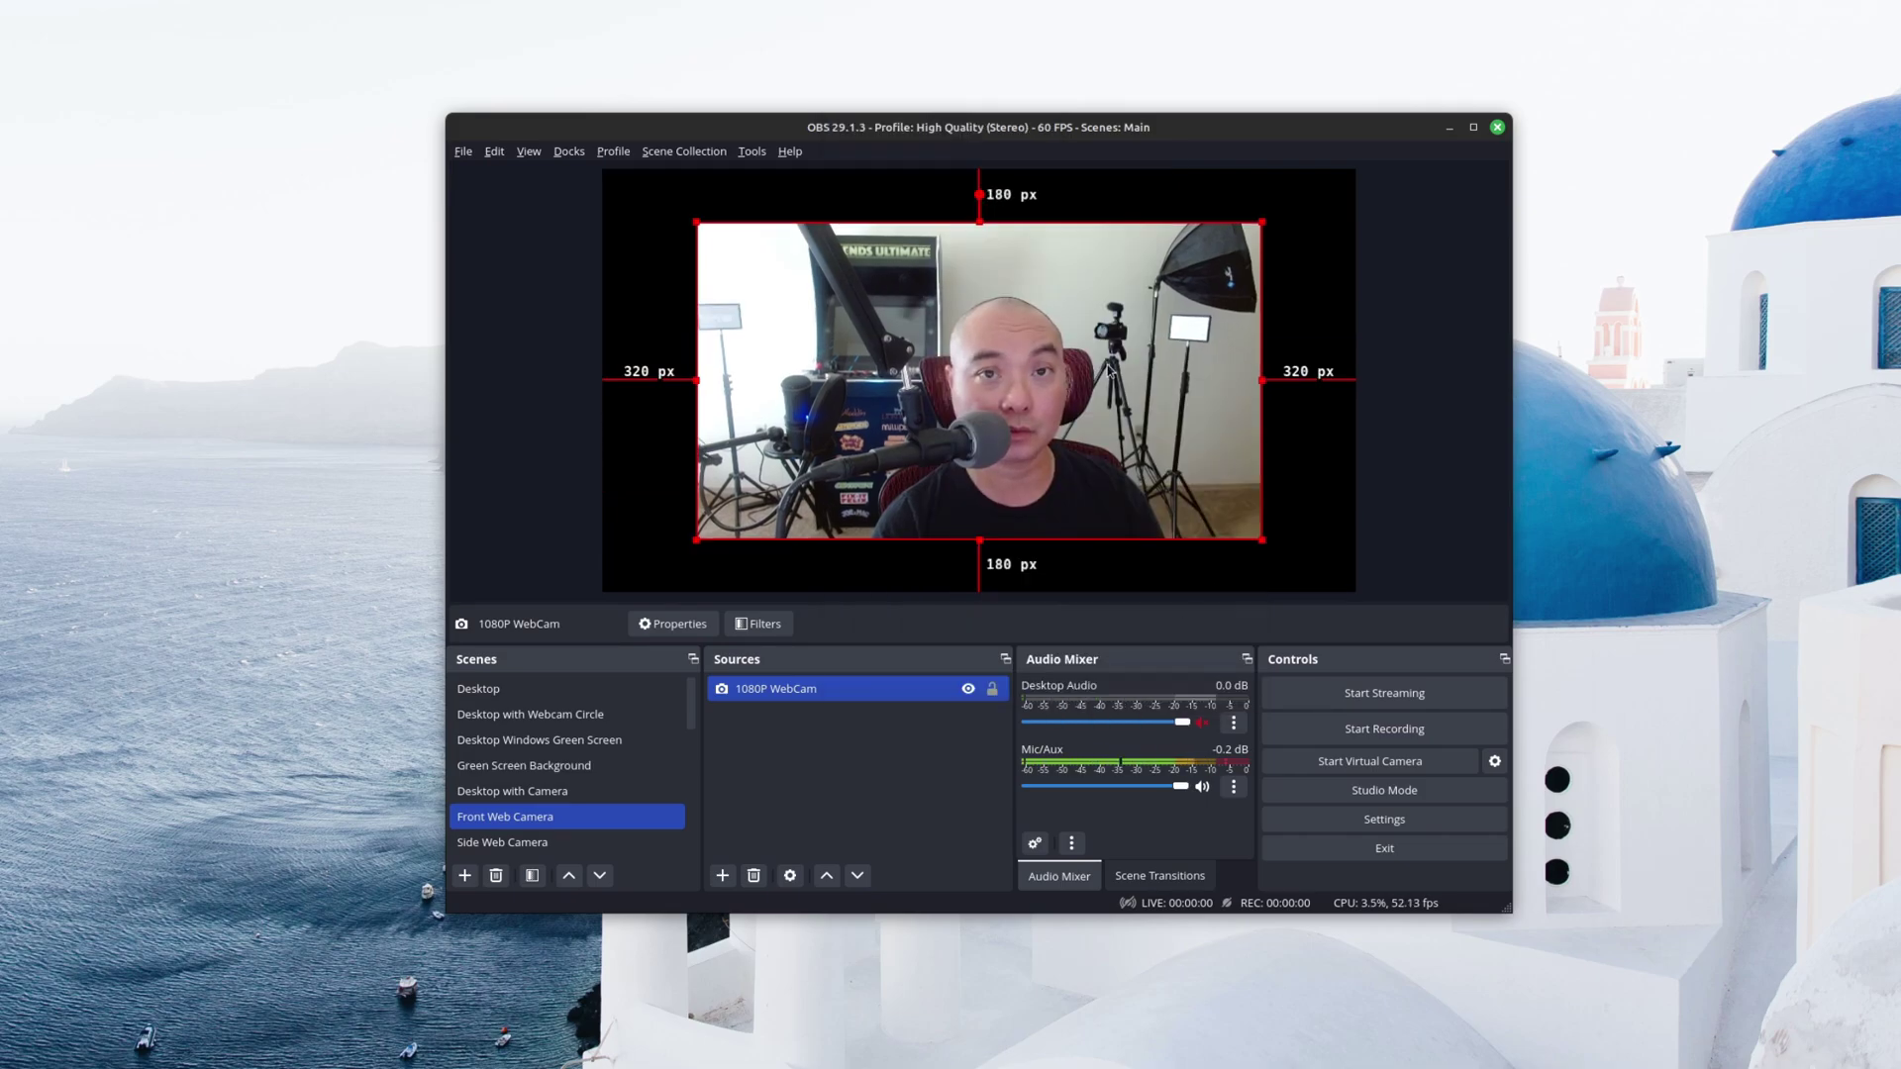
key("ctrl+z")
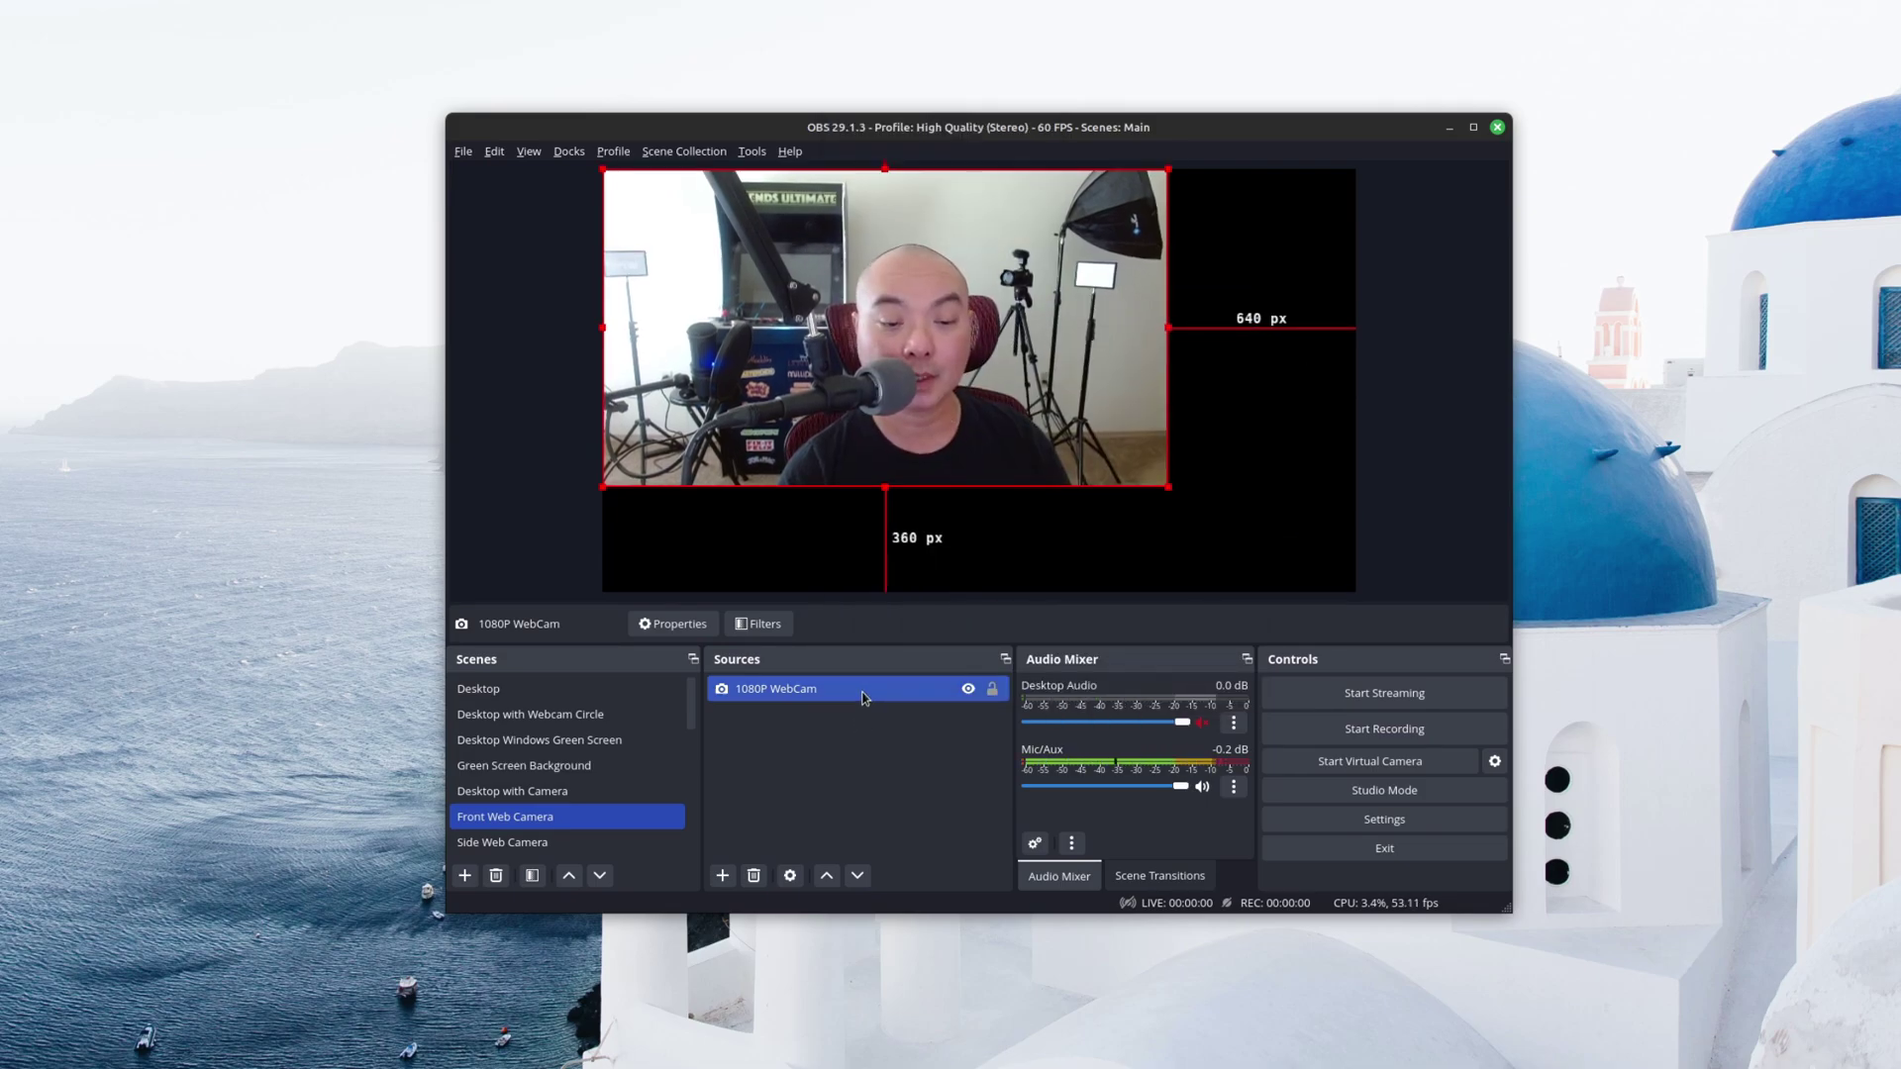
Step: Centre the webcam vertically and horizontally in the canvas, then deselect it
right_click(864, 691)
mouse_move(971, 355)
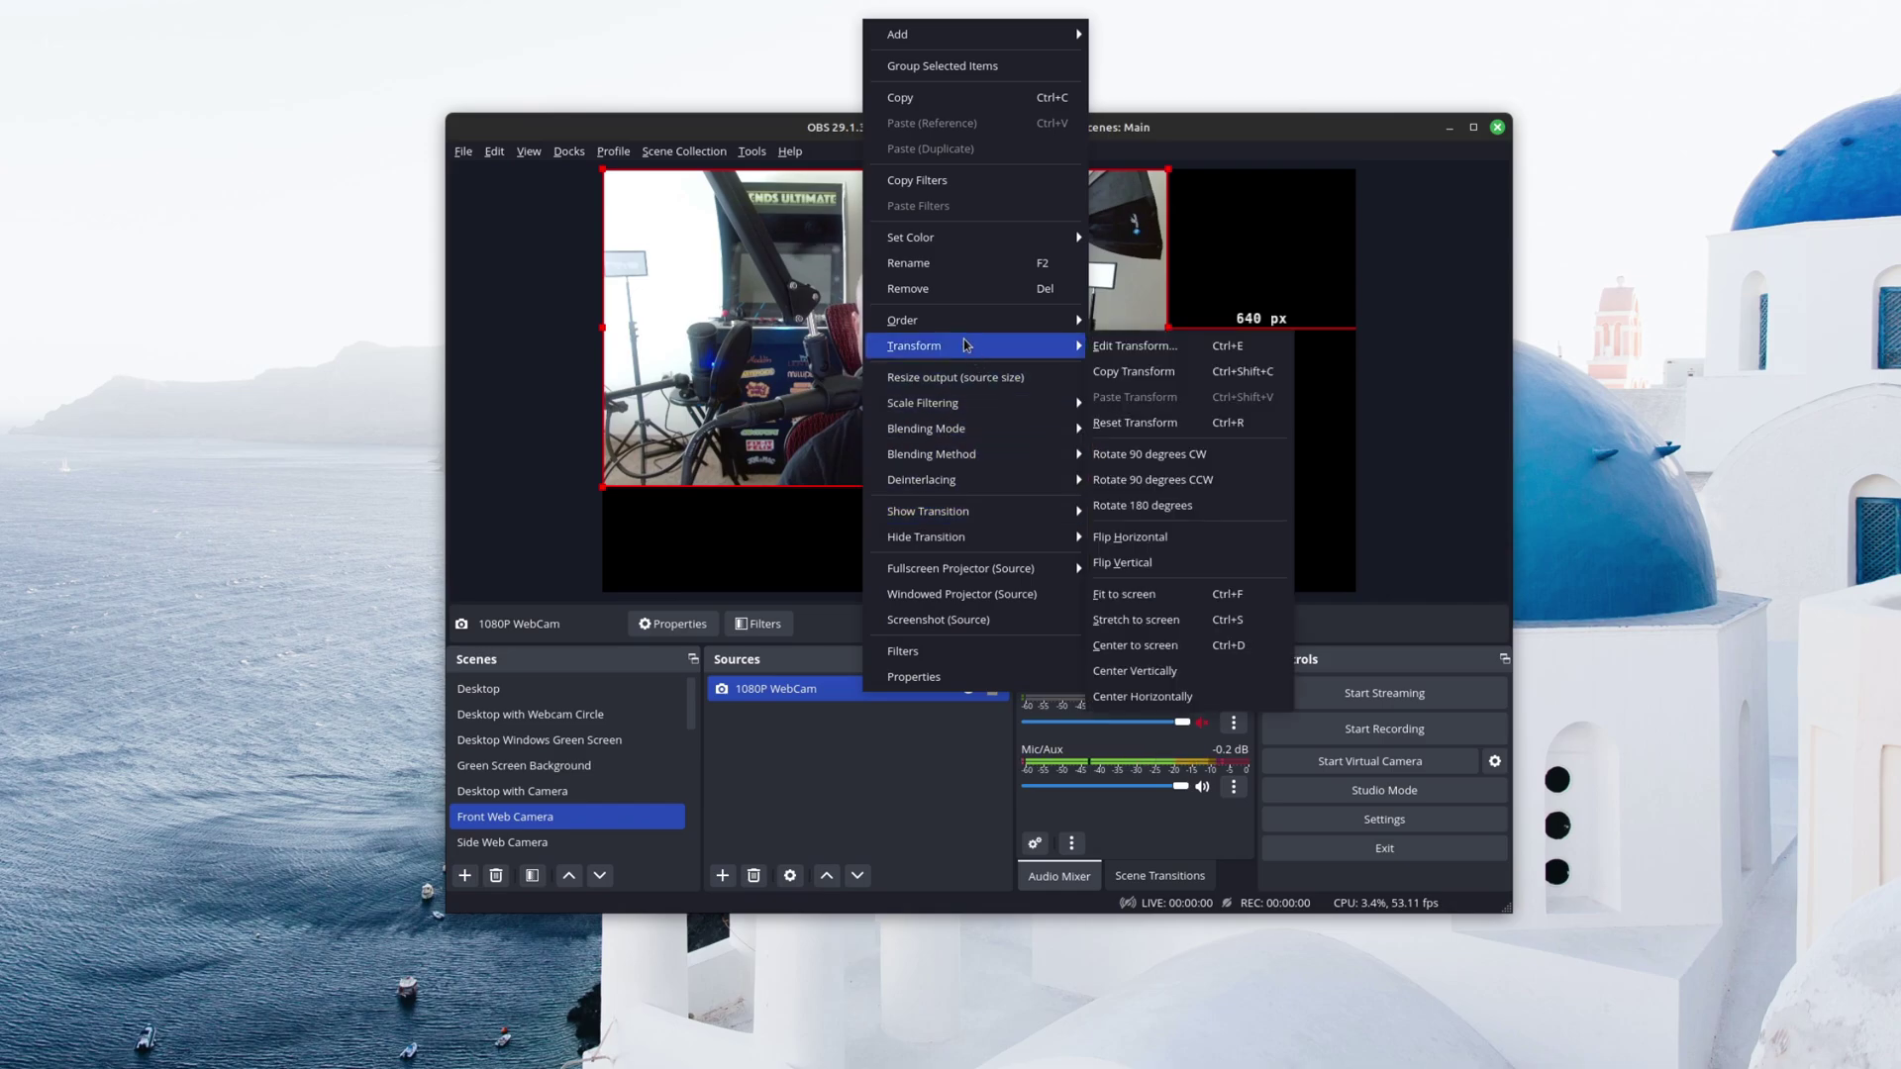
left_click(1133, 662)
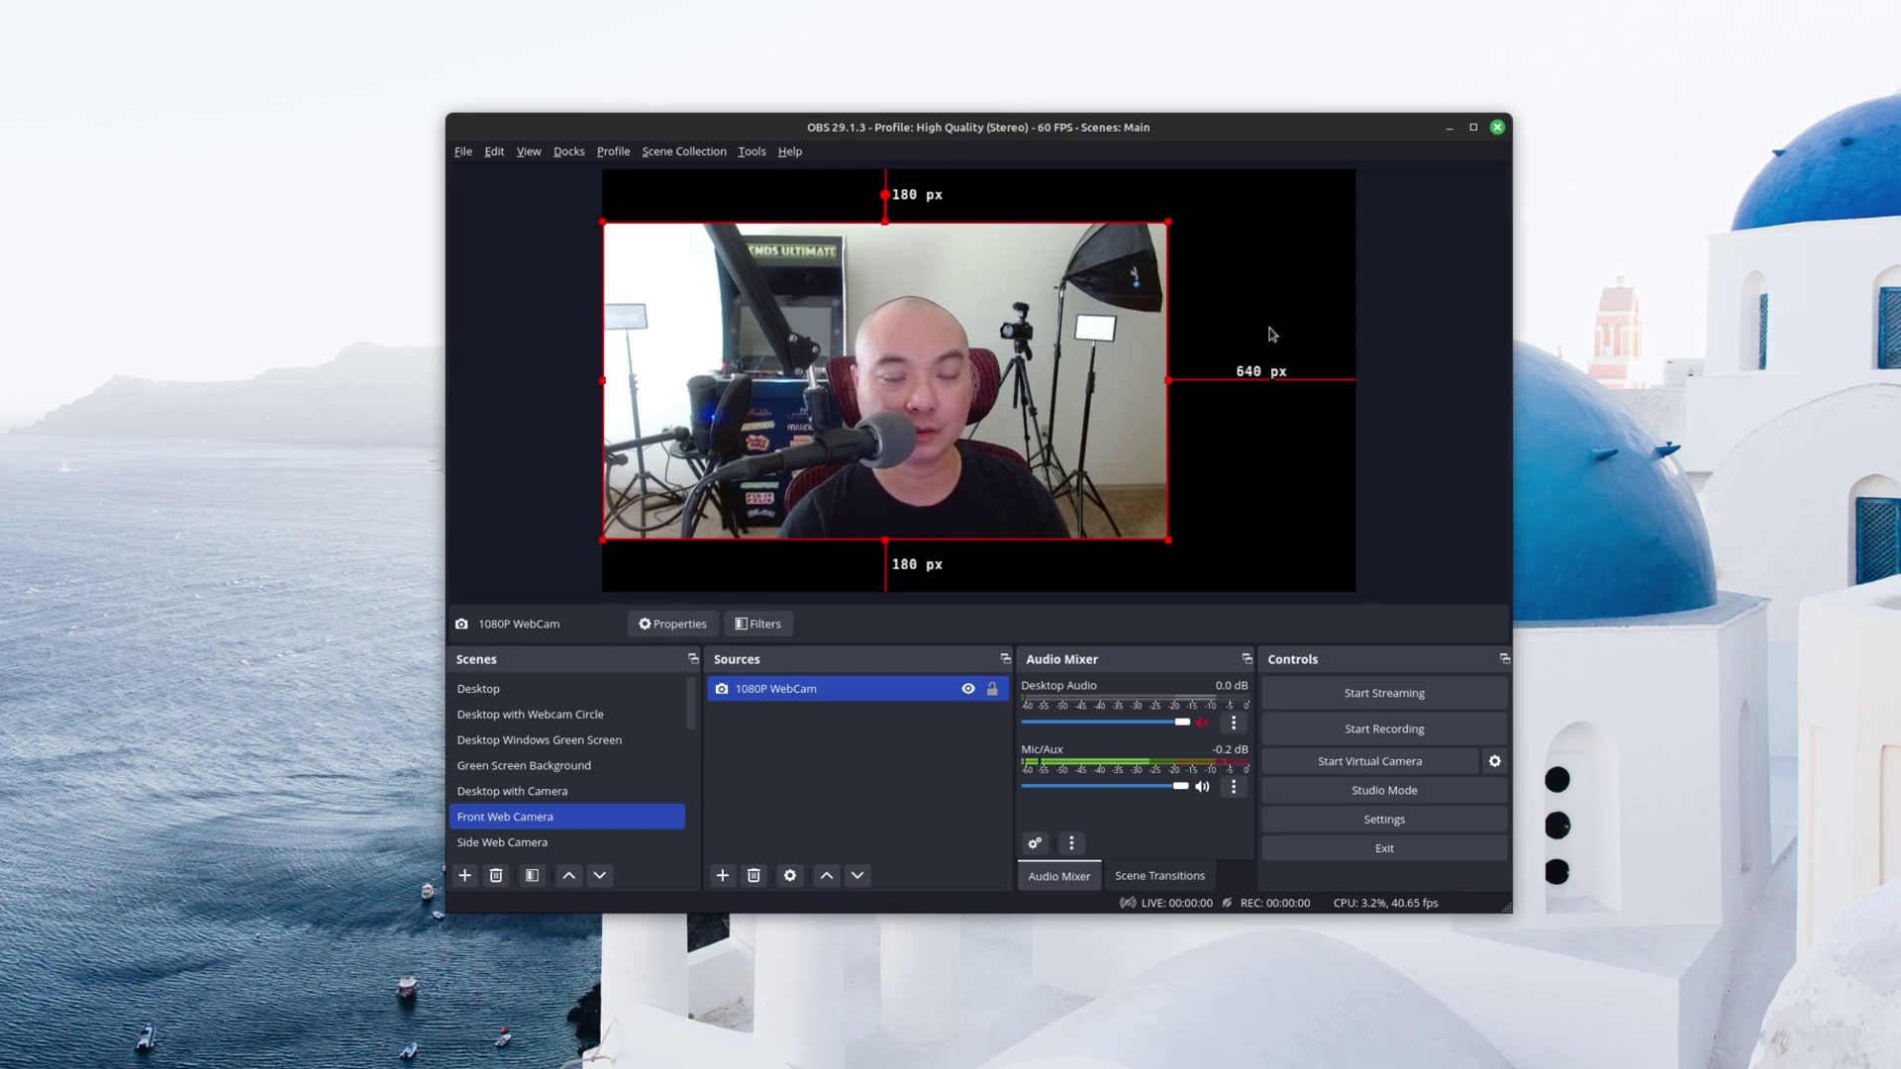
right_click(790, 695)
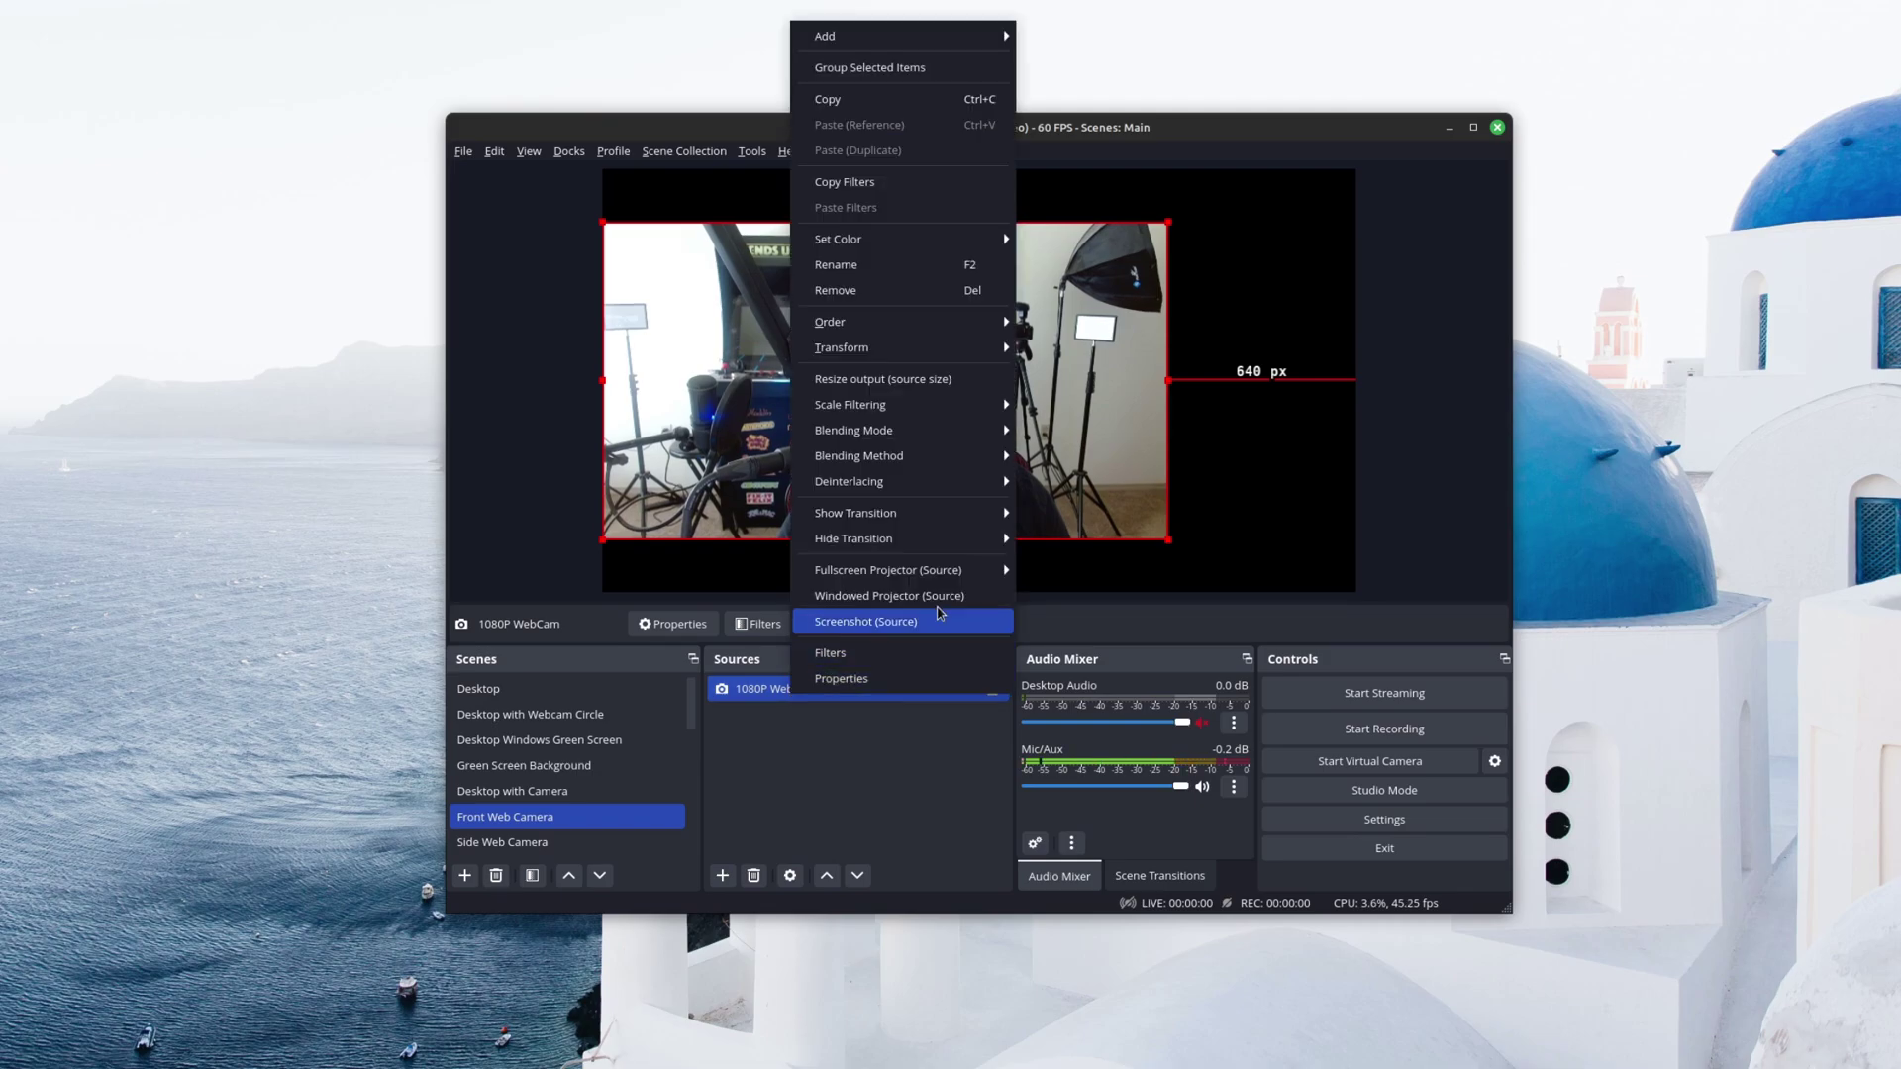
mouse_move(985, 352)
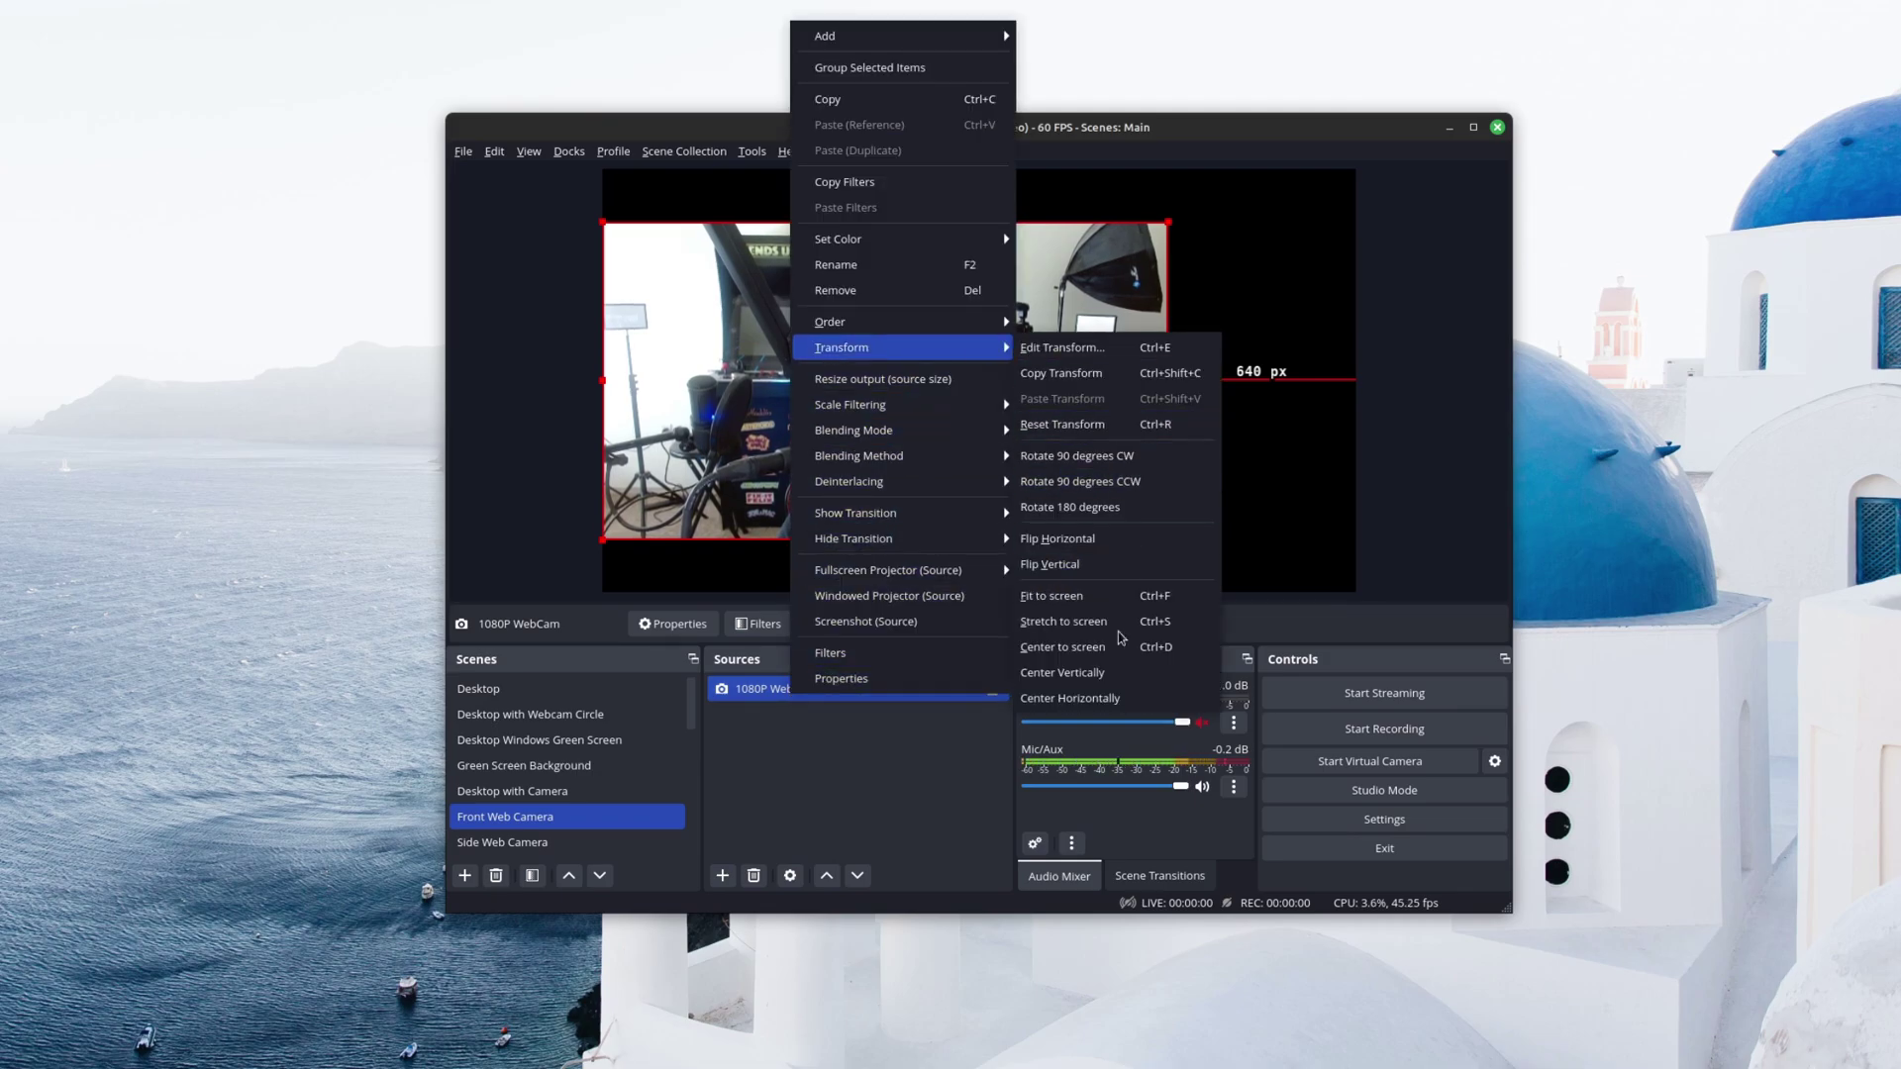
left_click(1092, 699)
left_click(1287, 509)
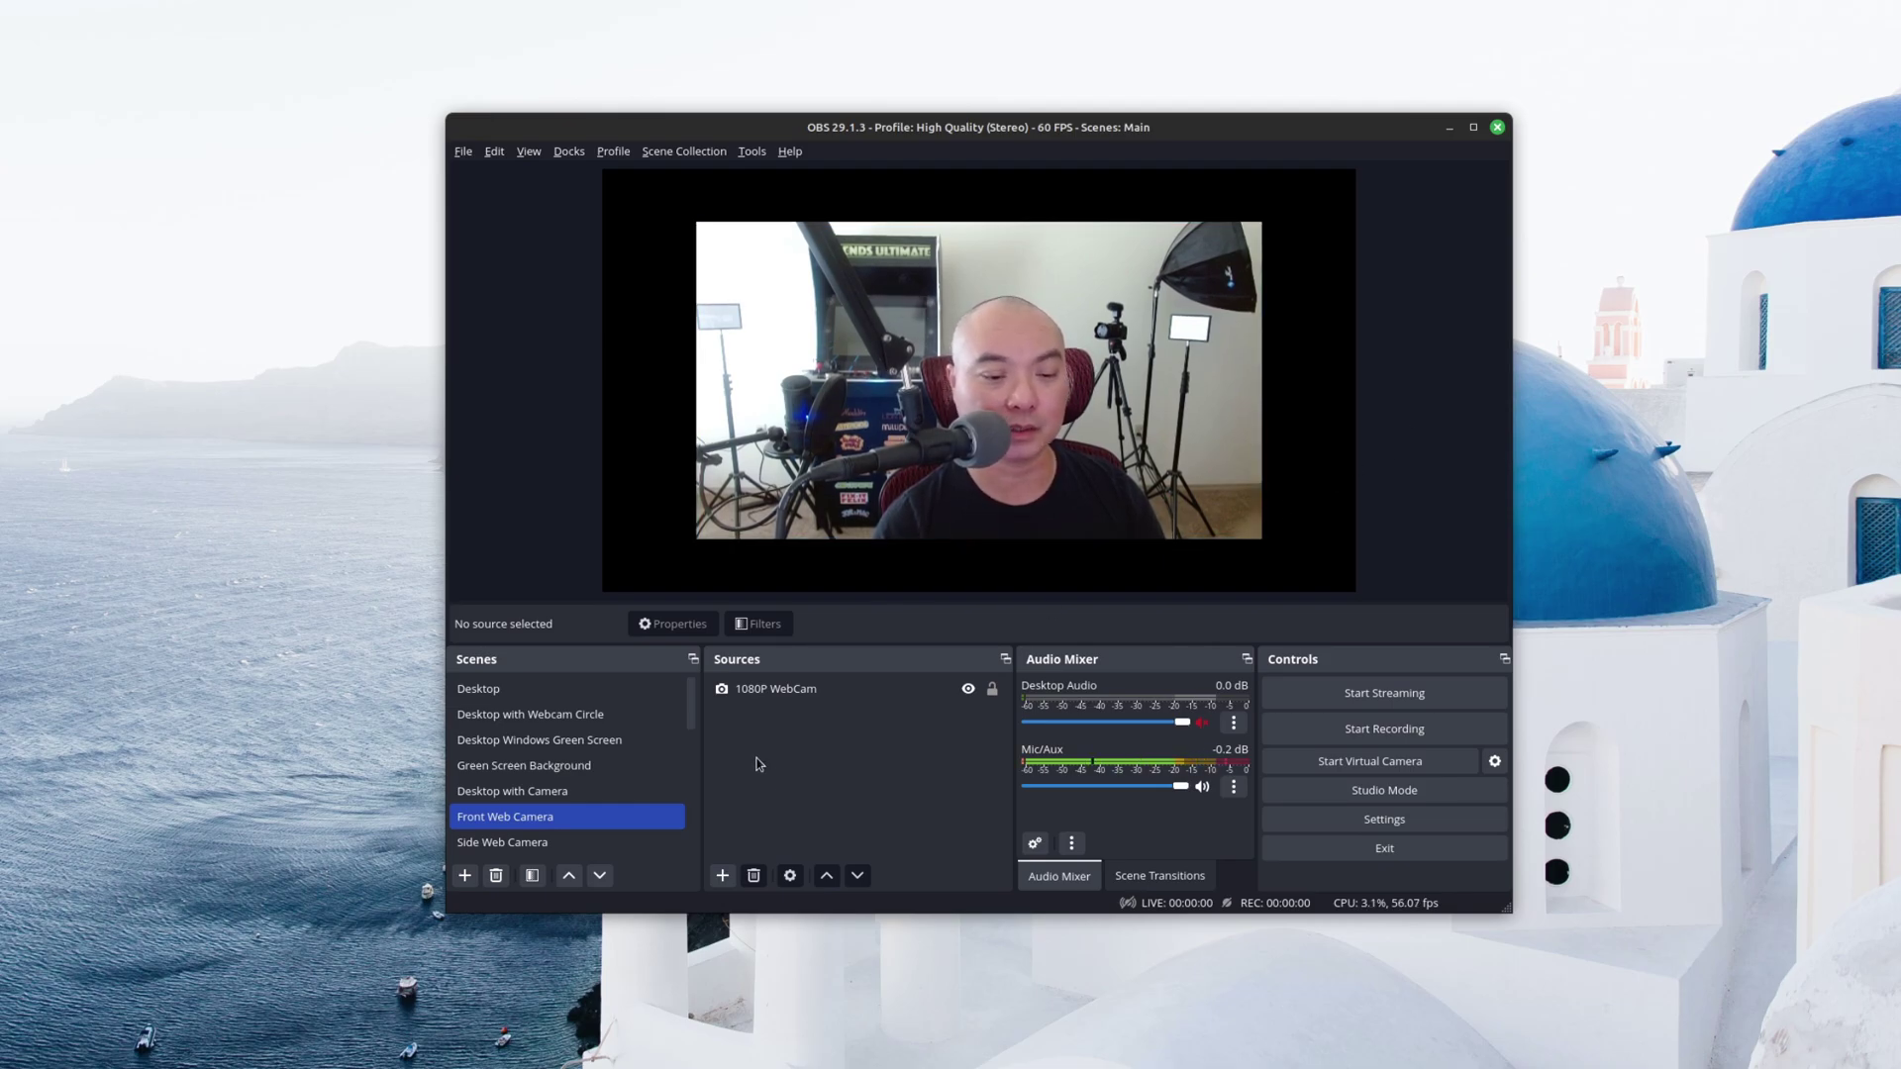
Step: Rotate the webcam 90° clockwise, then rotate it back to landscape
left_click(787, 699)
right_click(787, 699)
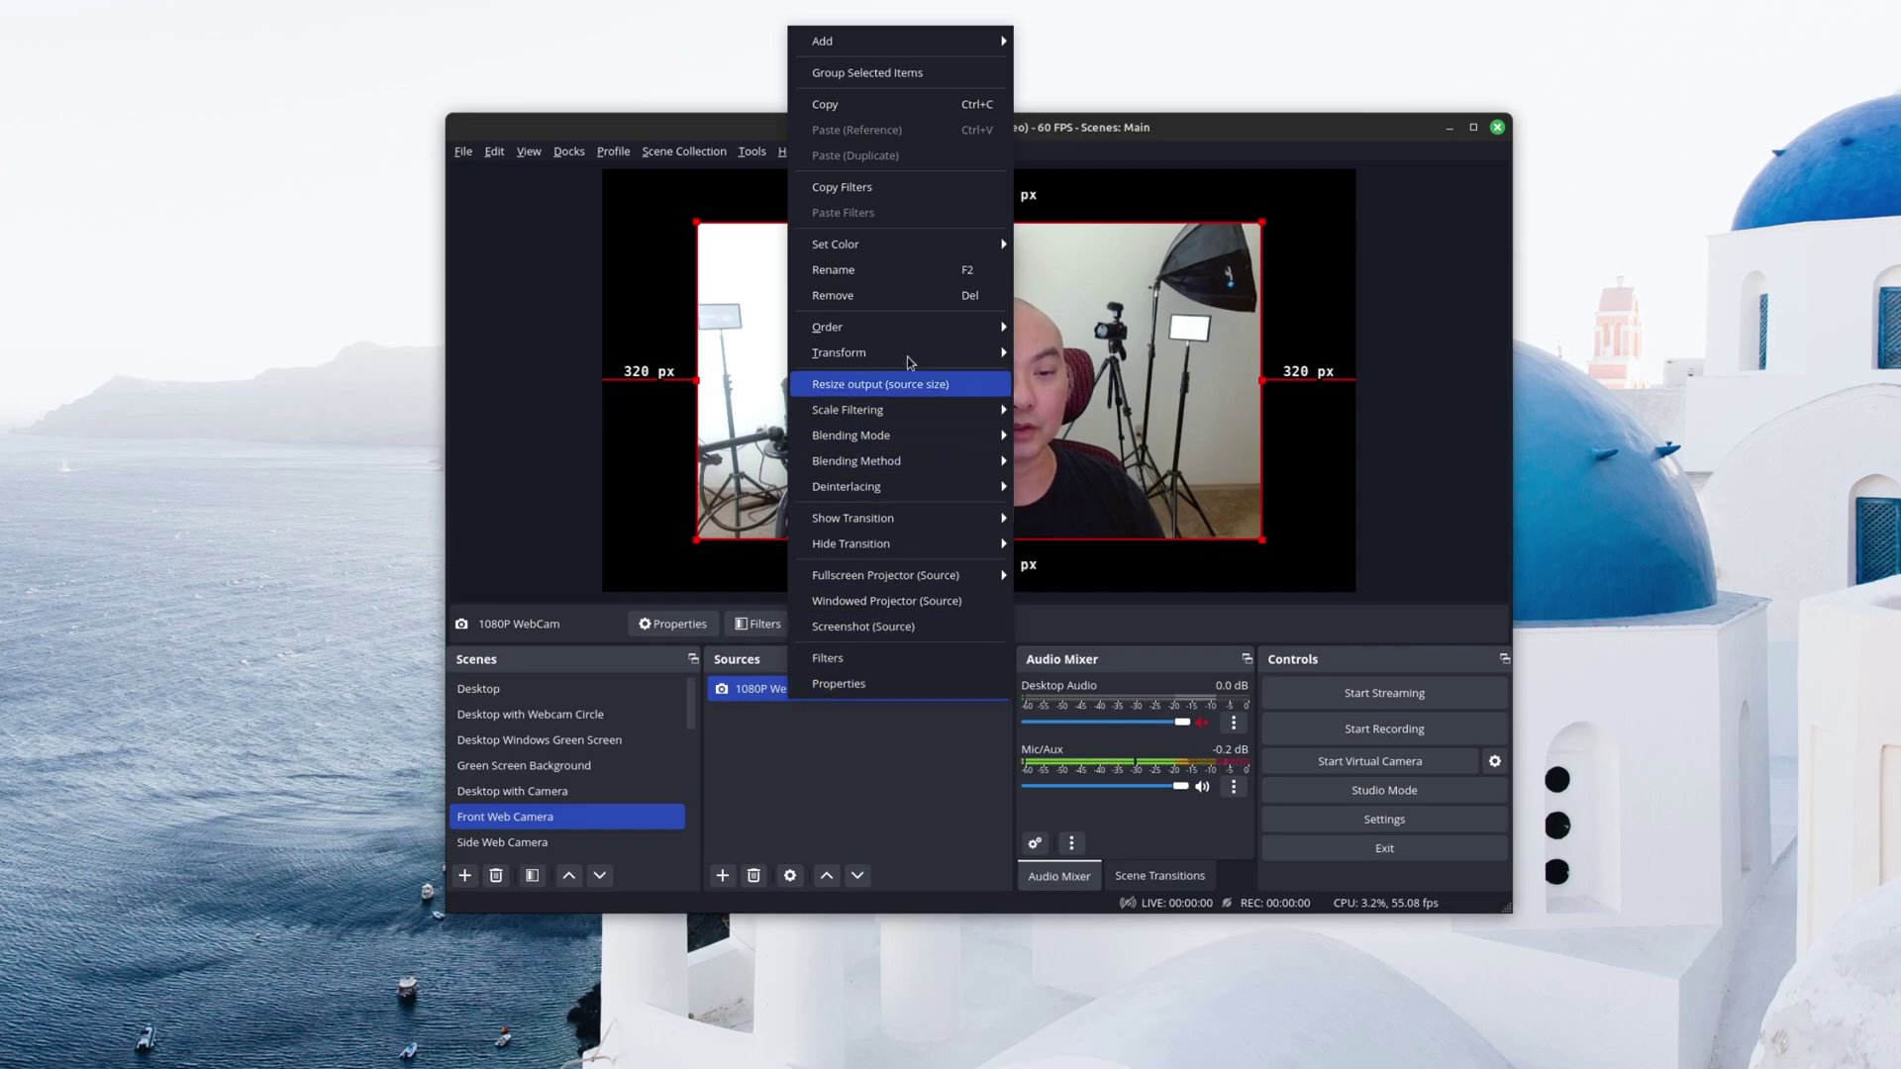
mouse_move(909, 353)
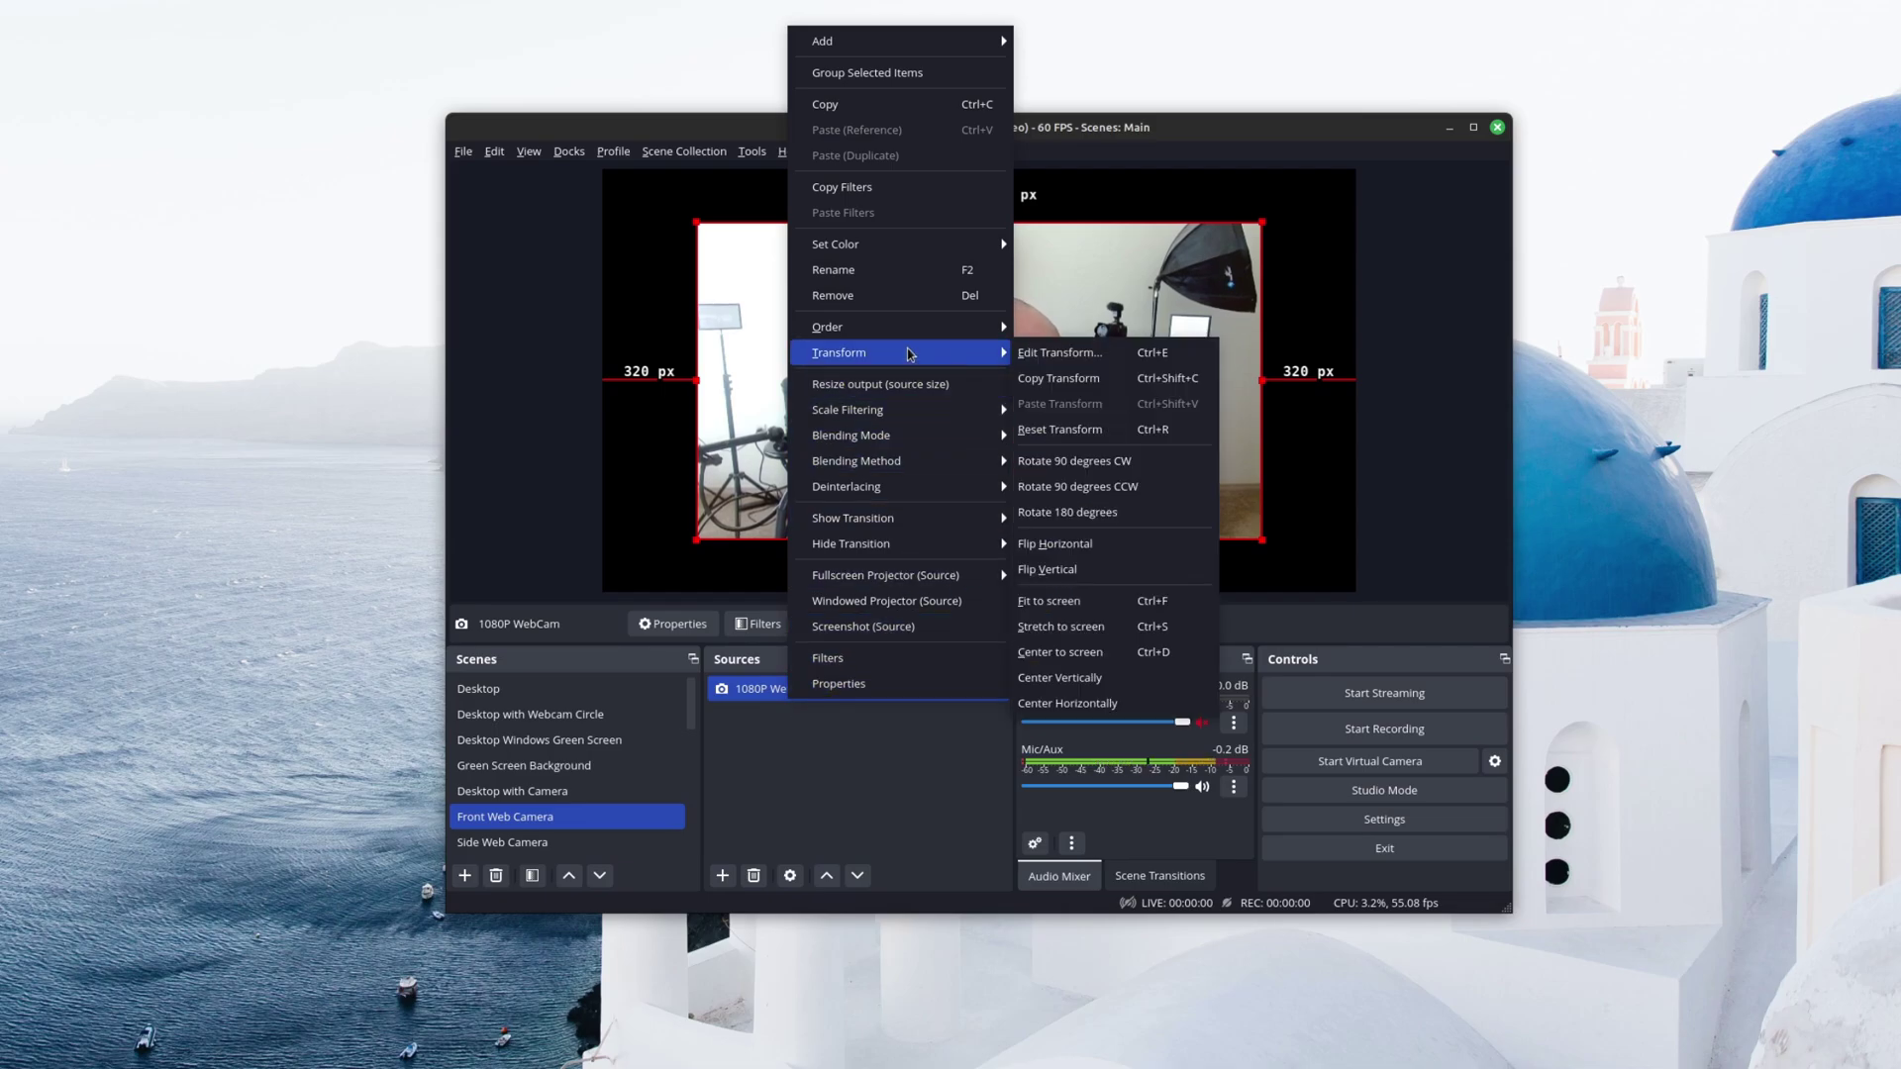
left_click(1104, 462)
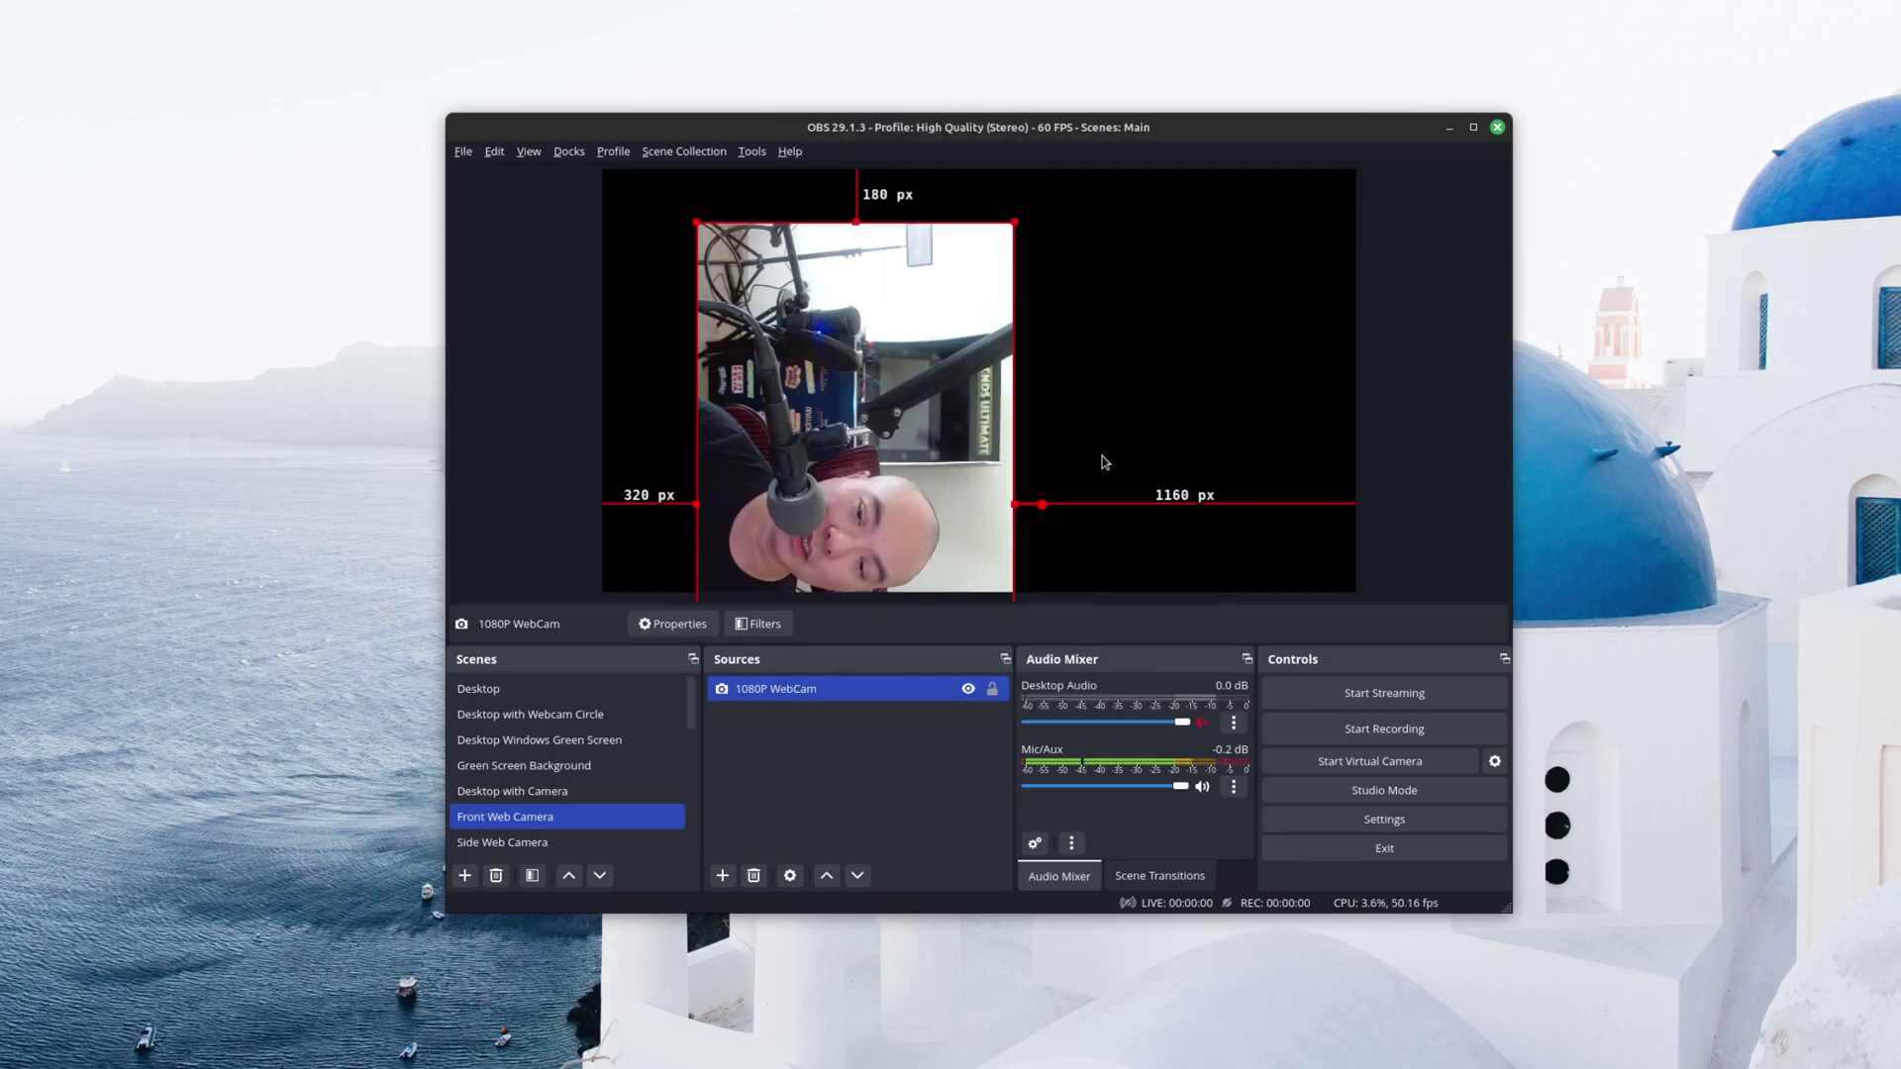
right_click(810, 695)
mouse_move(925, 343)
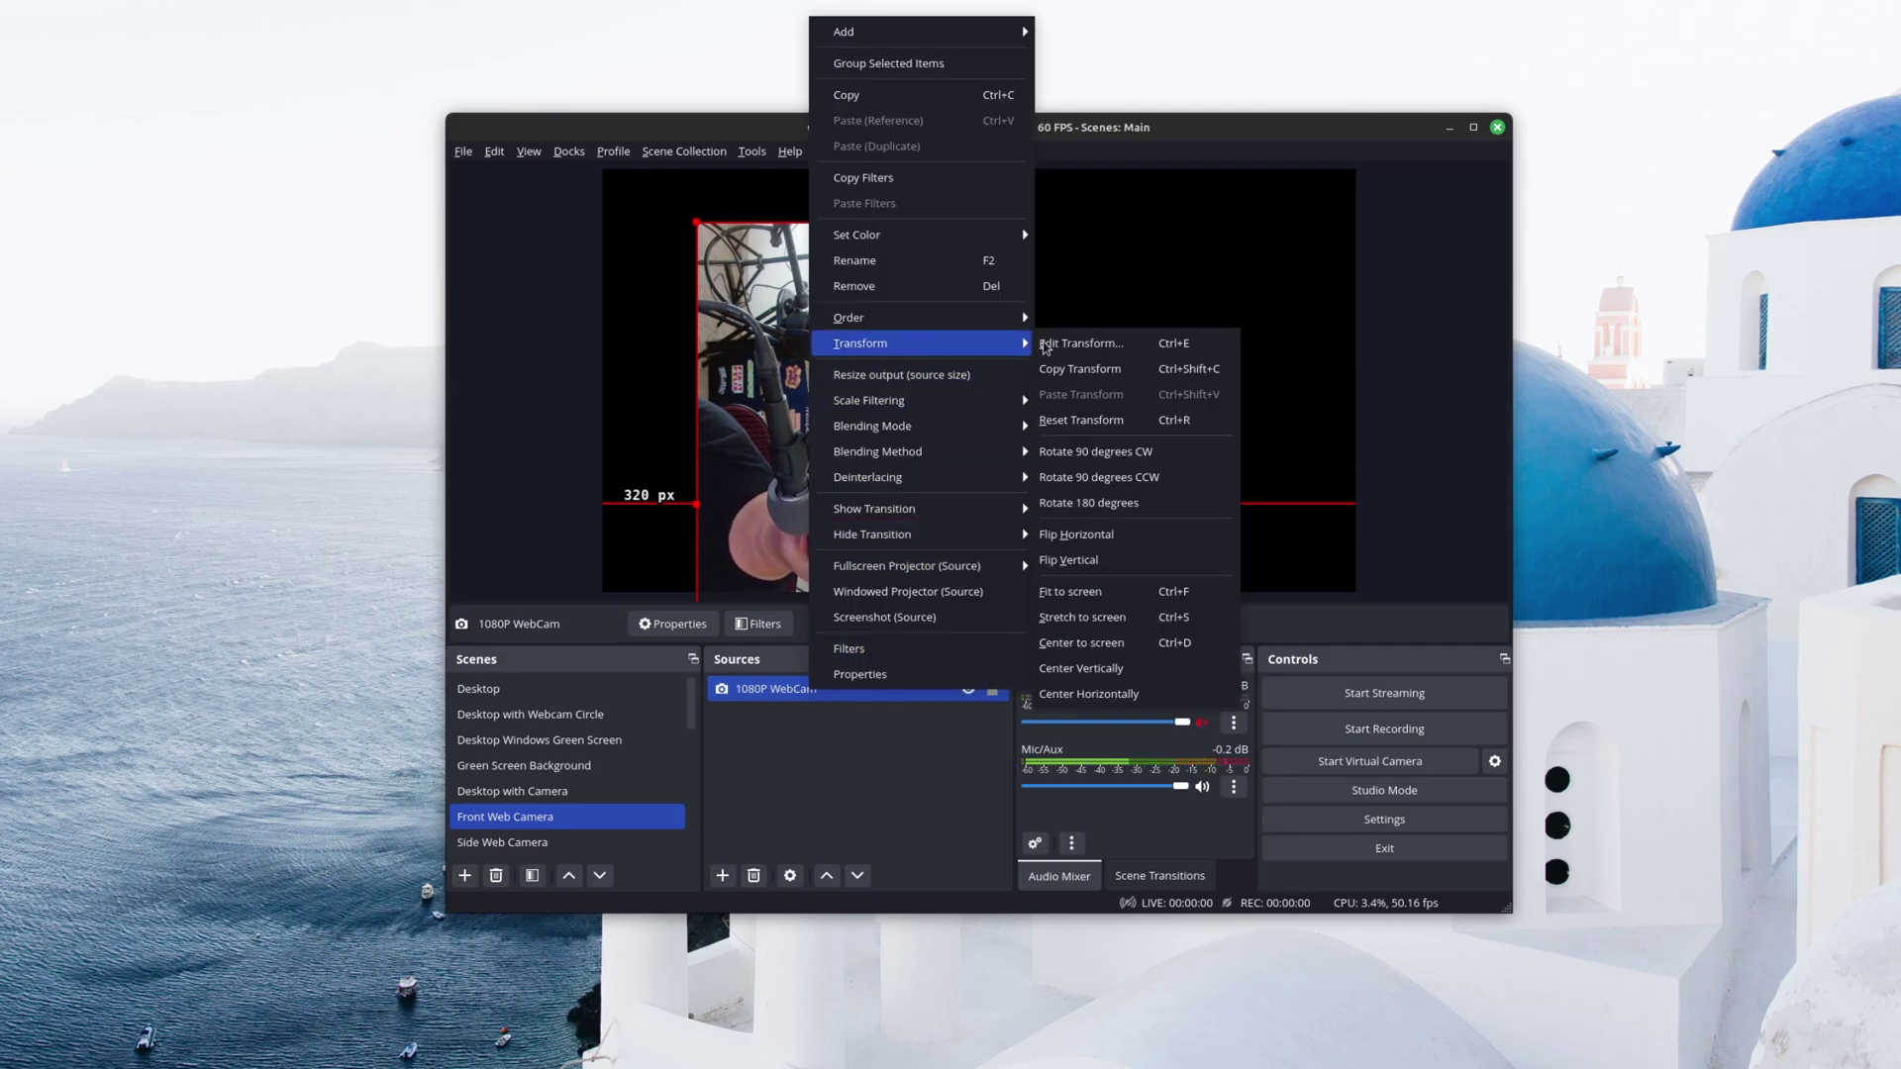
left_click(1105, 480)
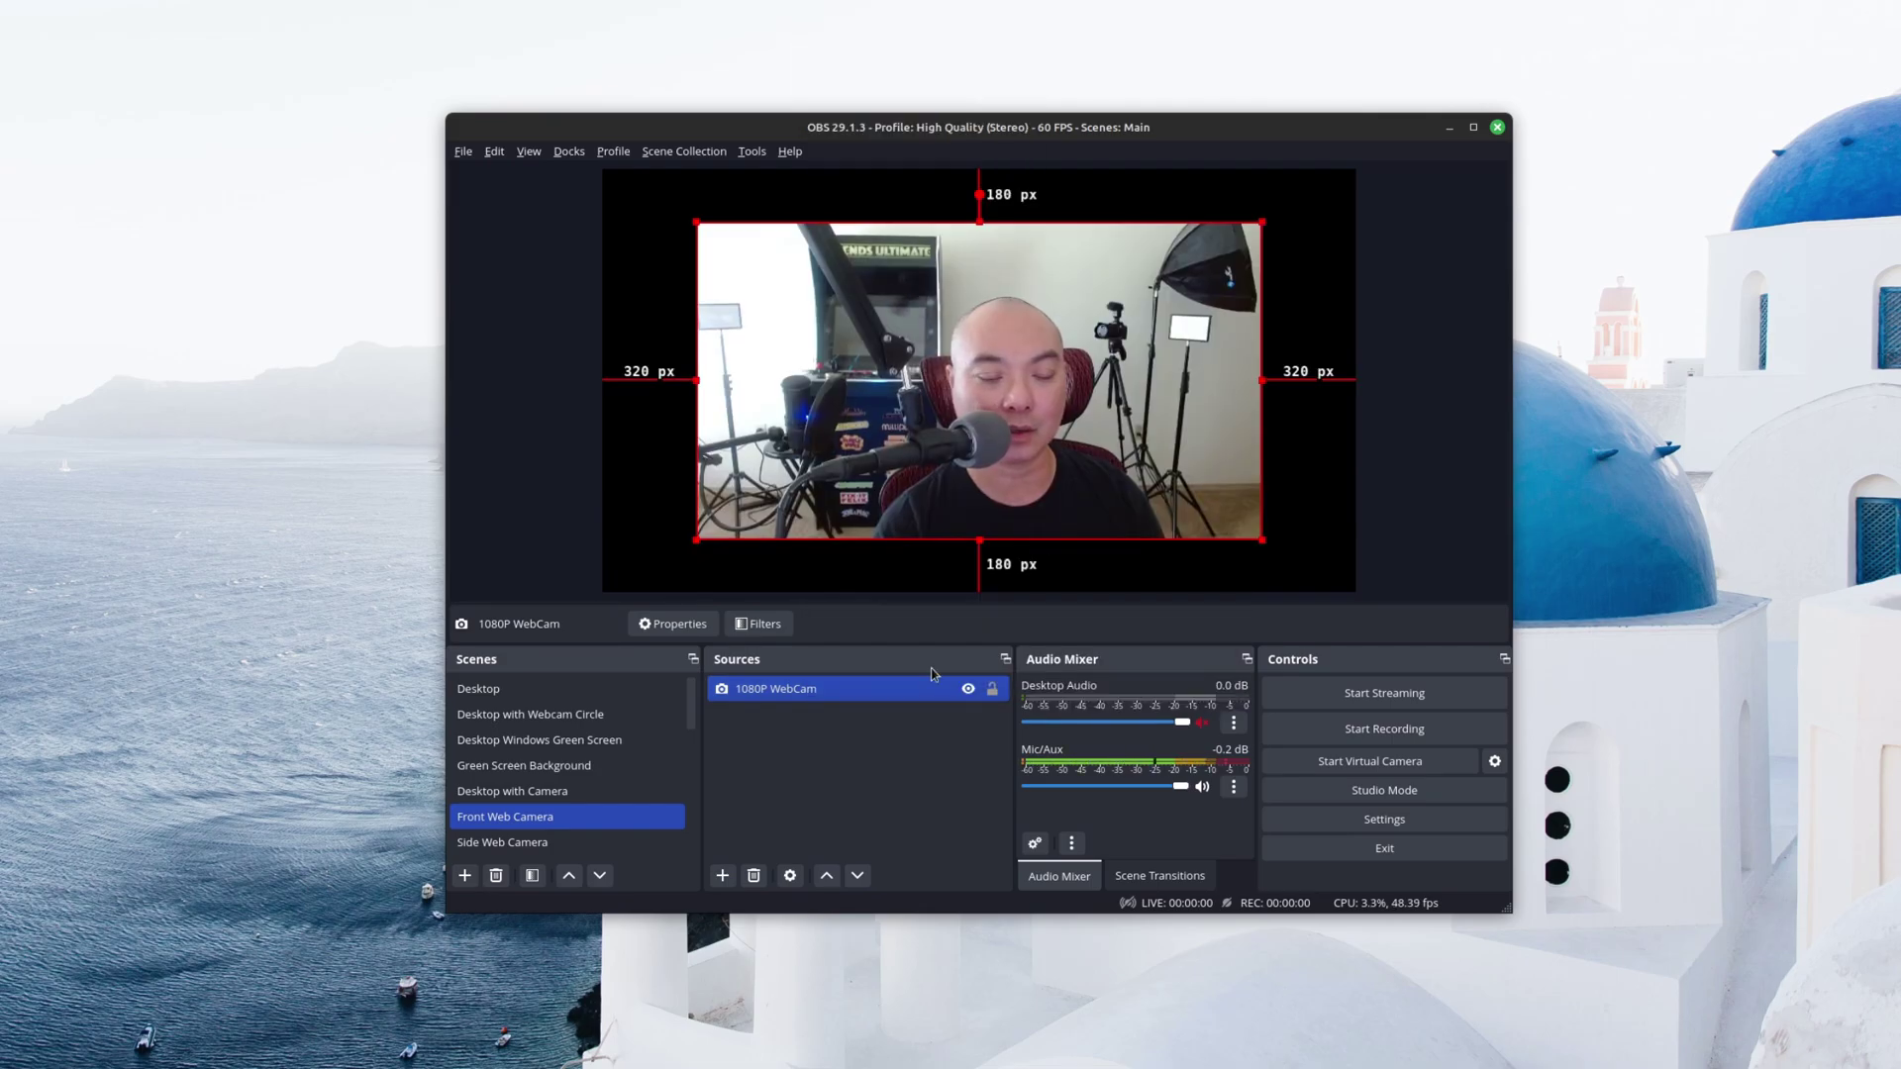
Step: Flip the webcam upside down, then apply Reset Transform
right_click(915, 693)
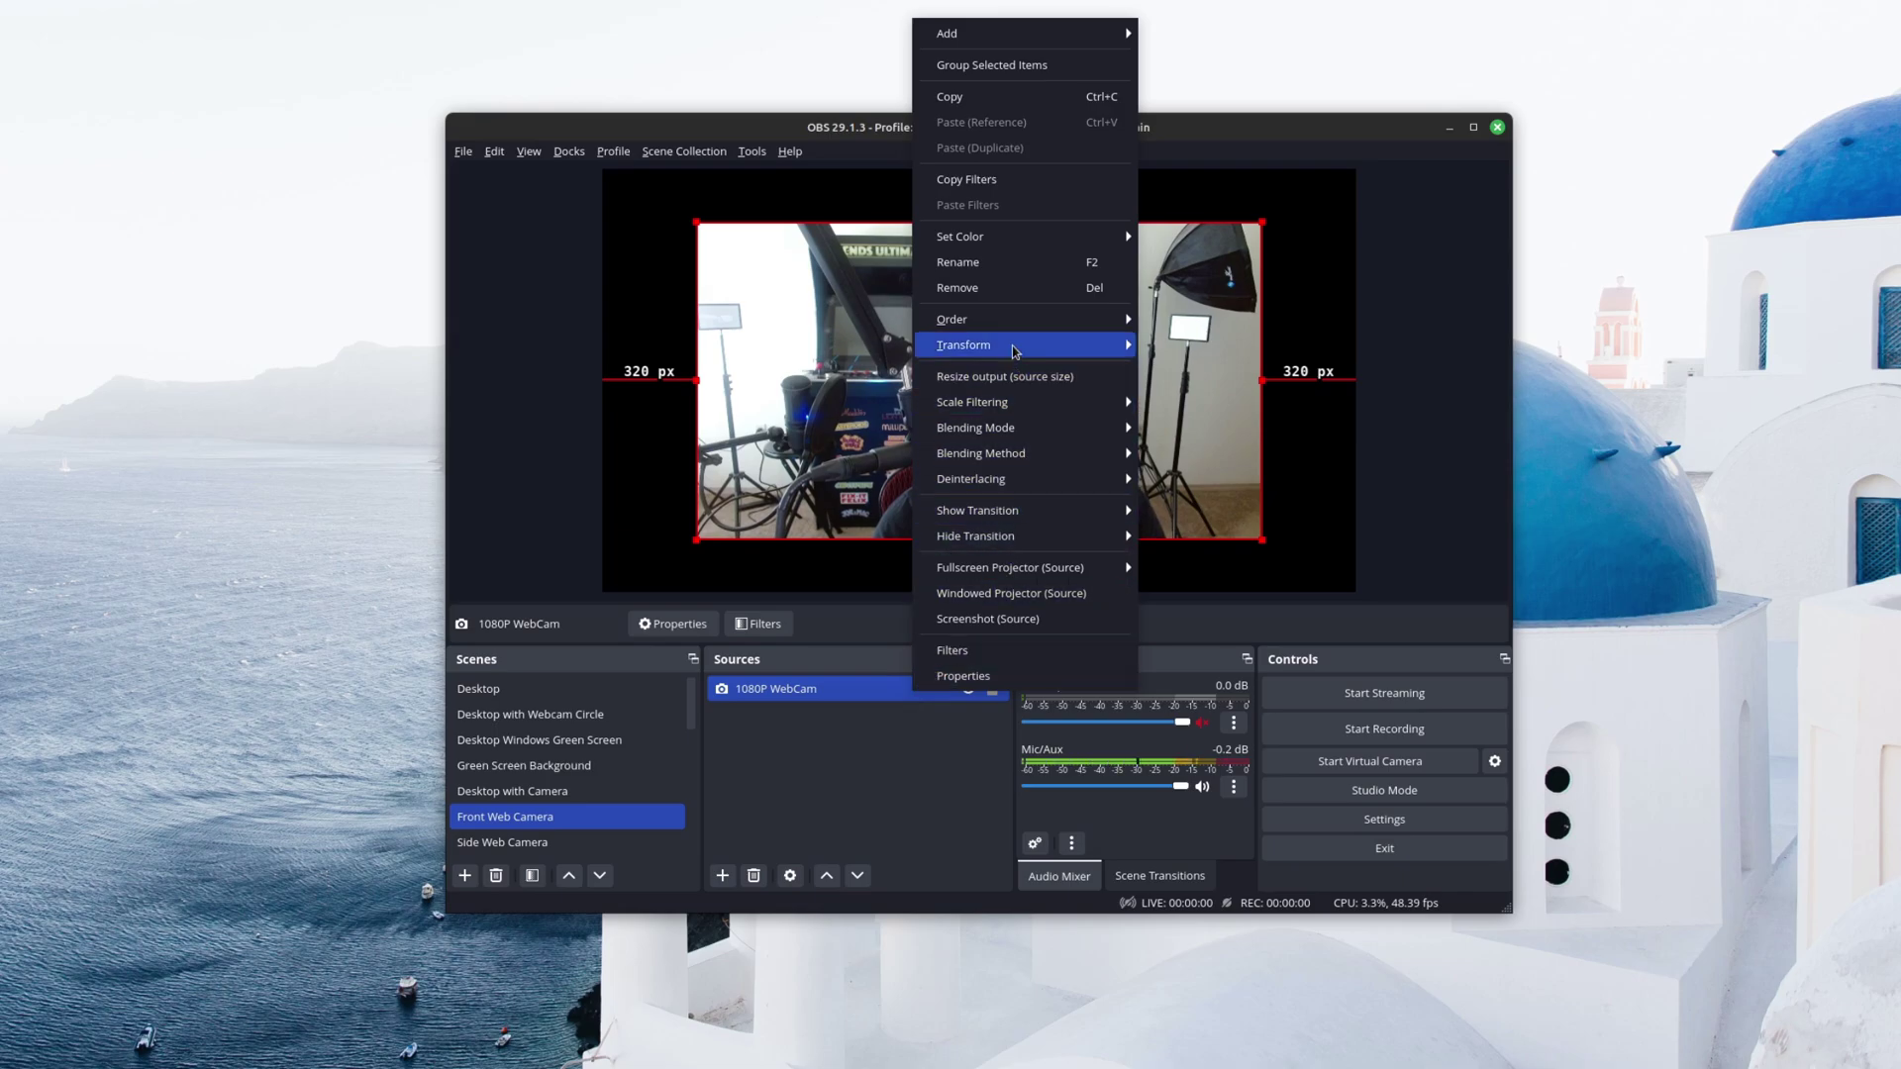
mouse_move(1015, 346)
left_click(1148, 506)
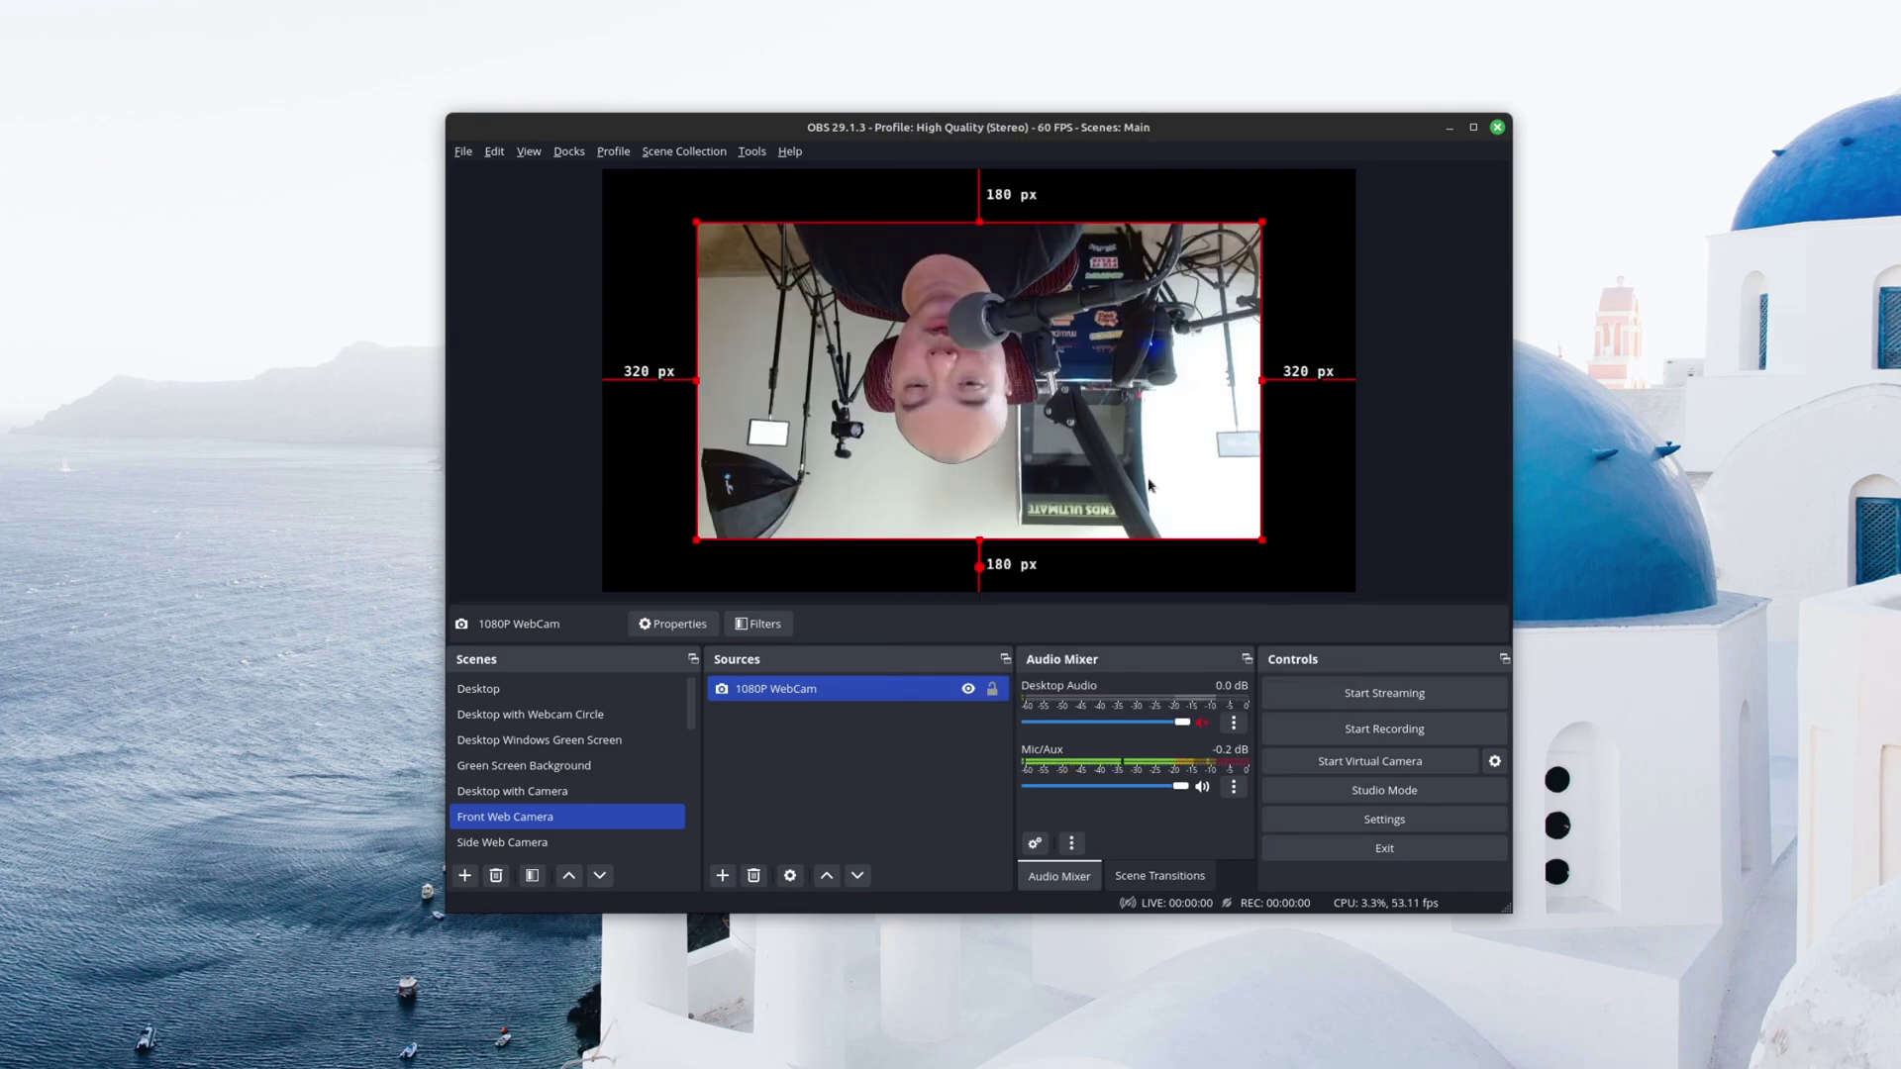
right_click(861, 690)
mouse_move(990, 336)
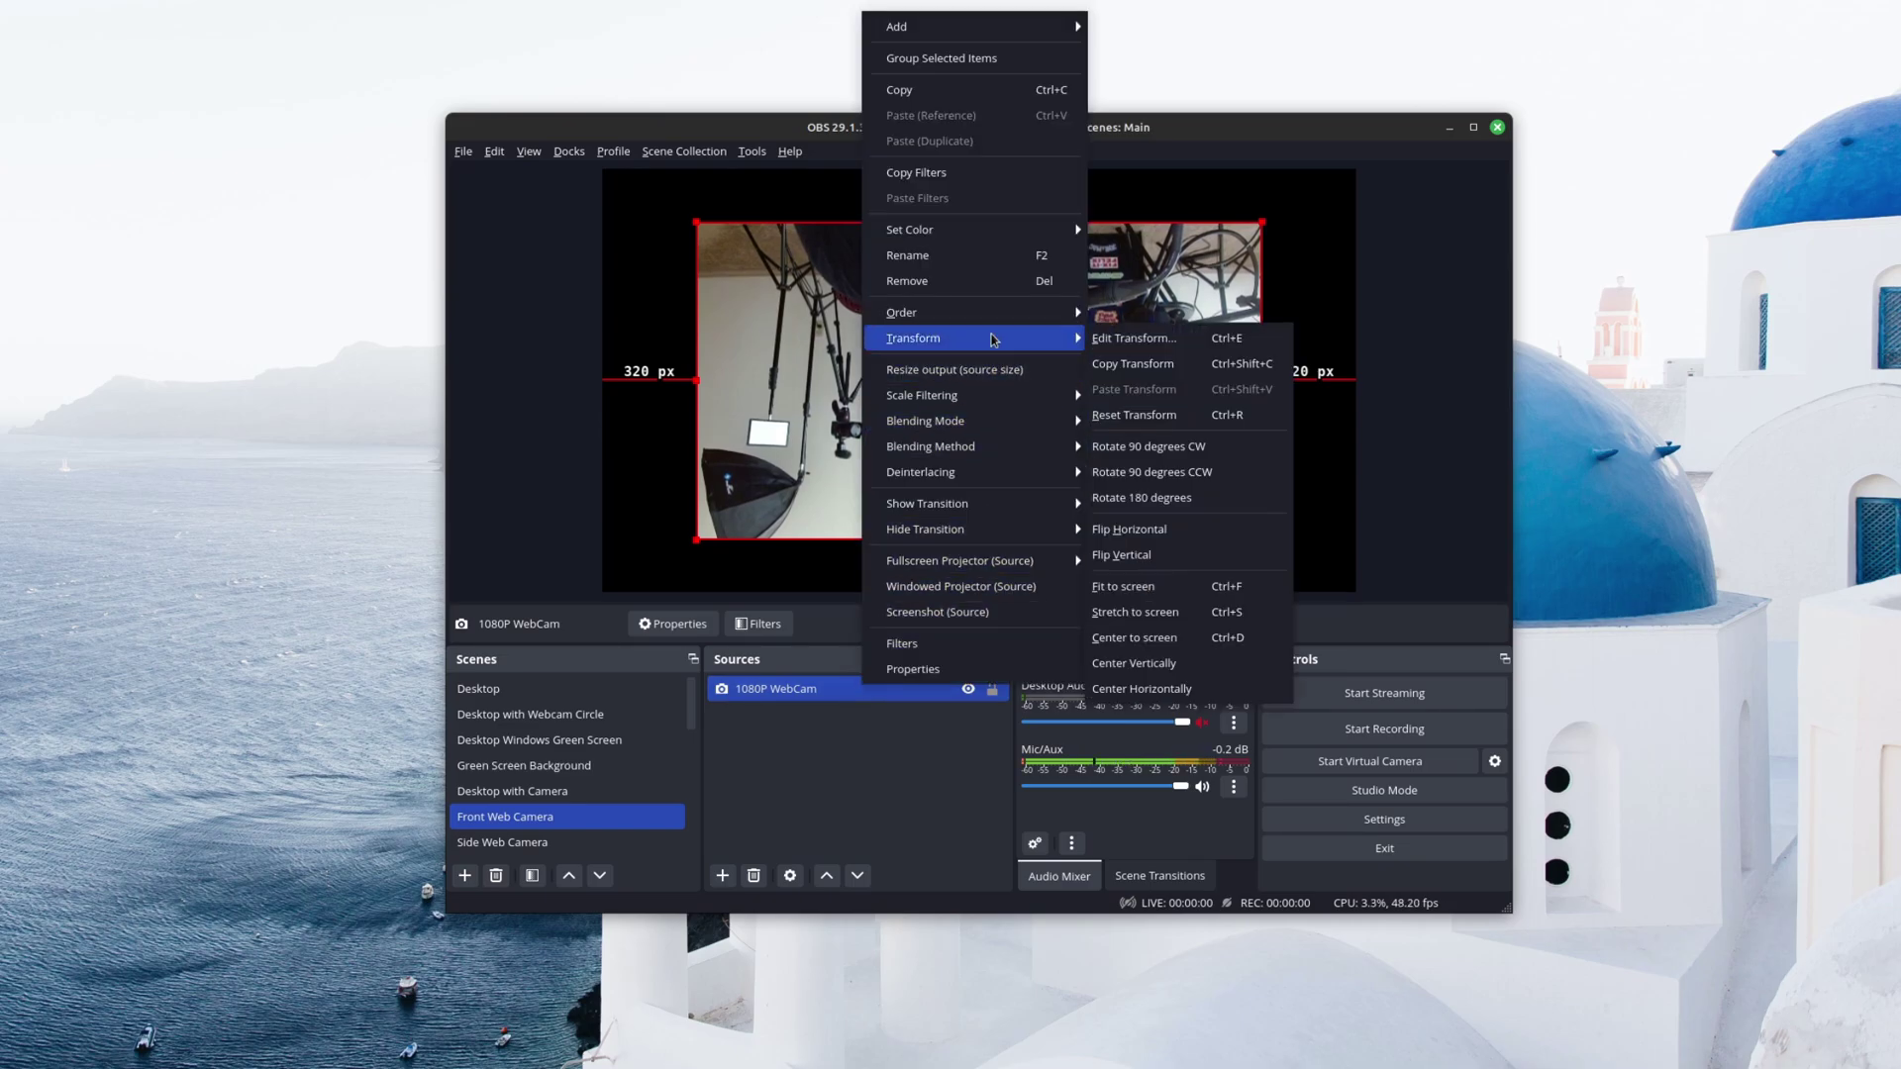
left_click(1143, 417)
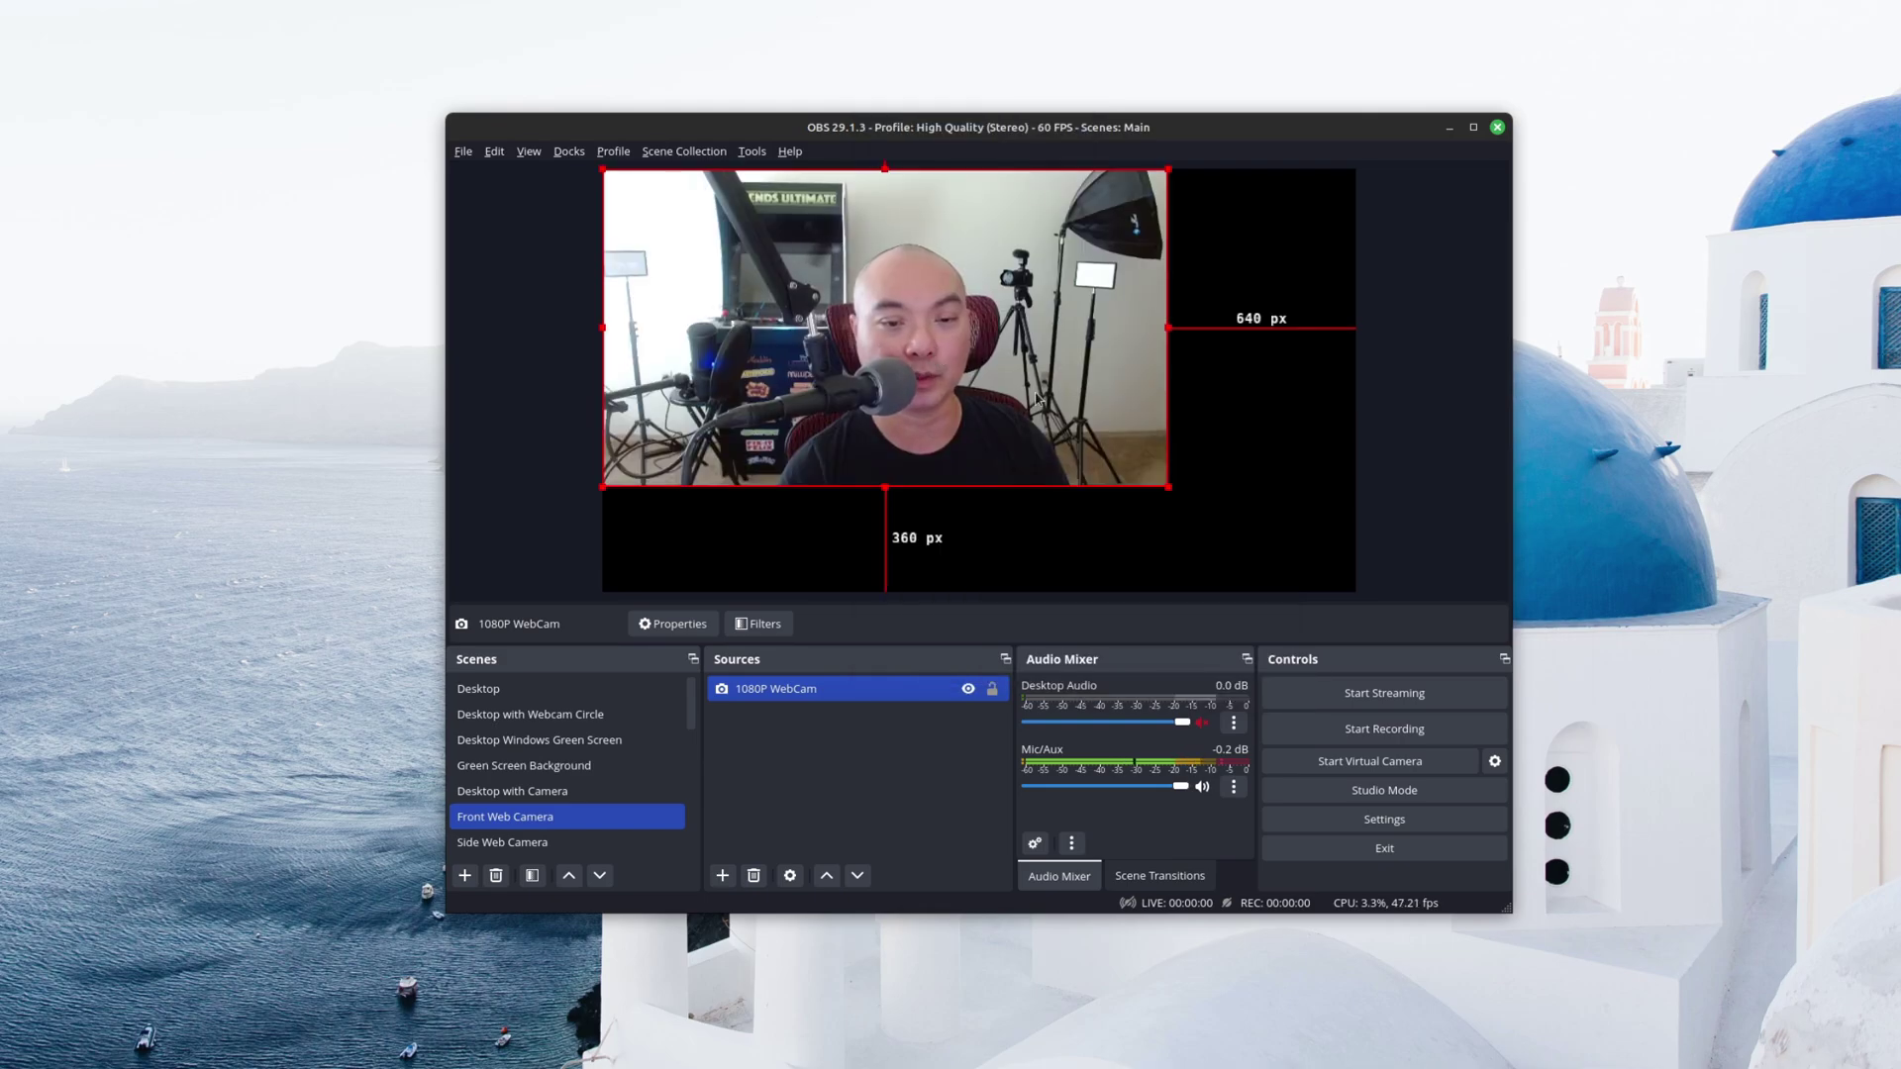
Step: Fit the webcam to the screen so it fills the canvas
right_click(765, 693)
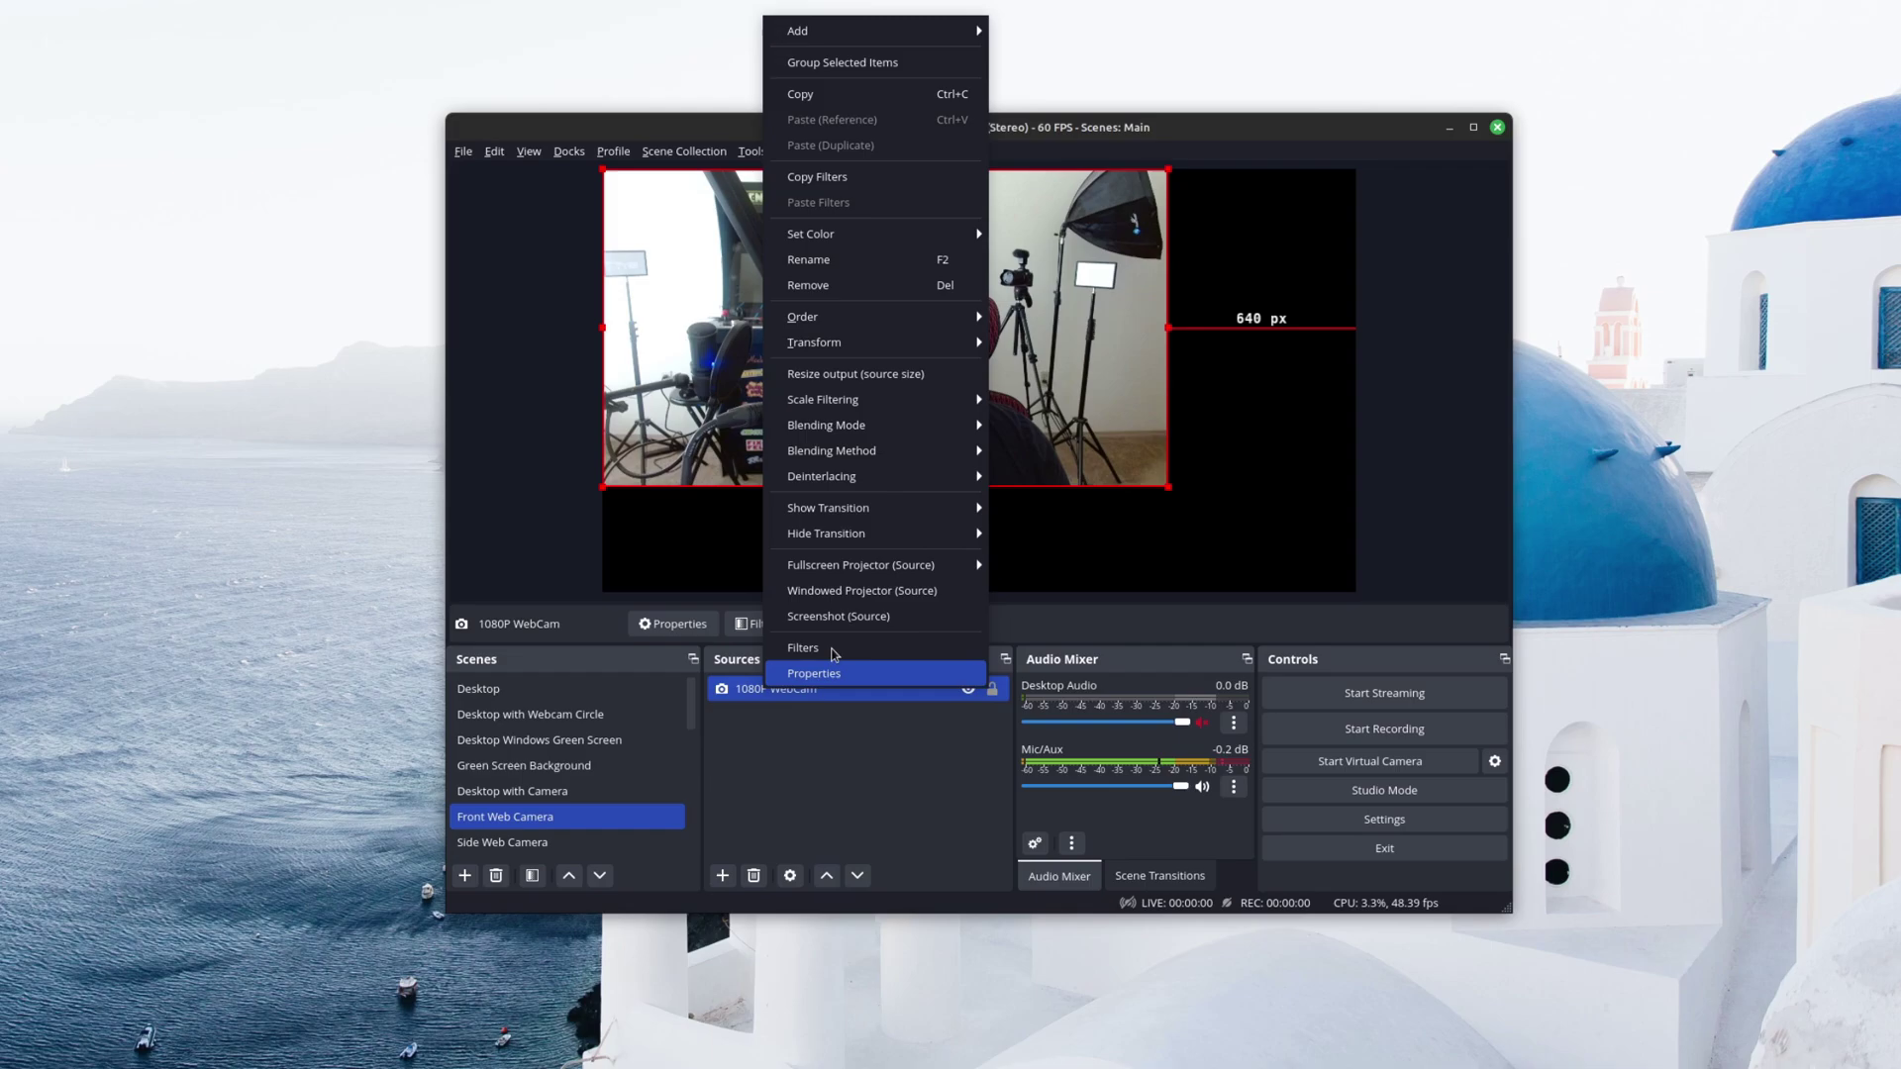
mouse_move(929, 453)
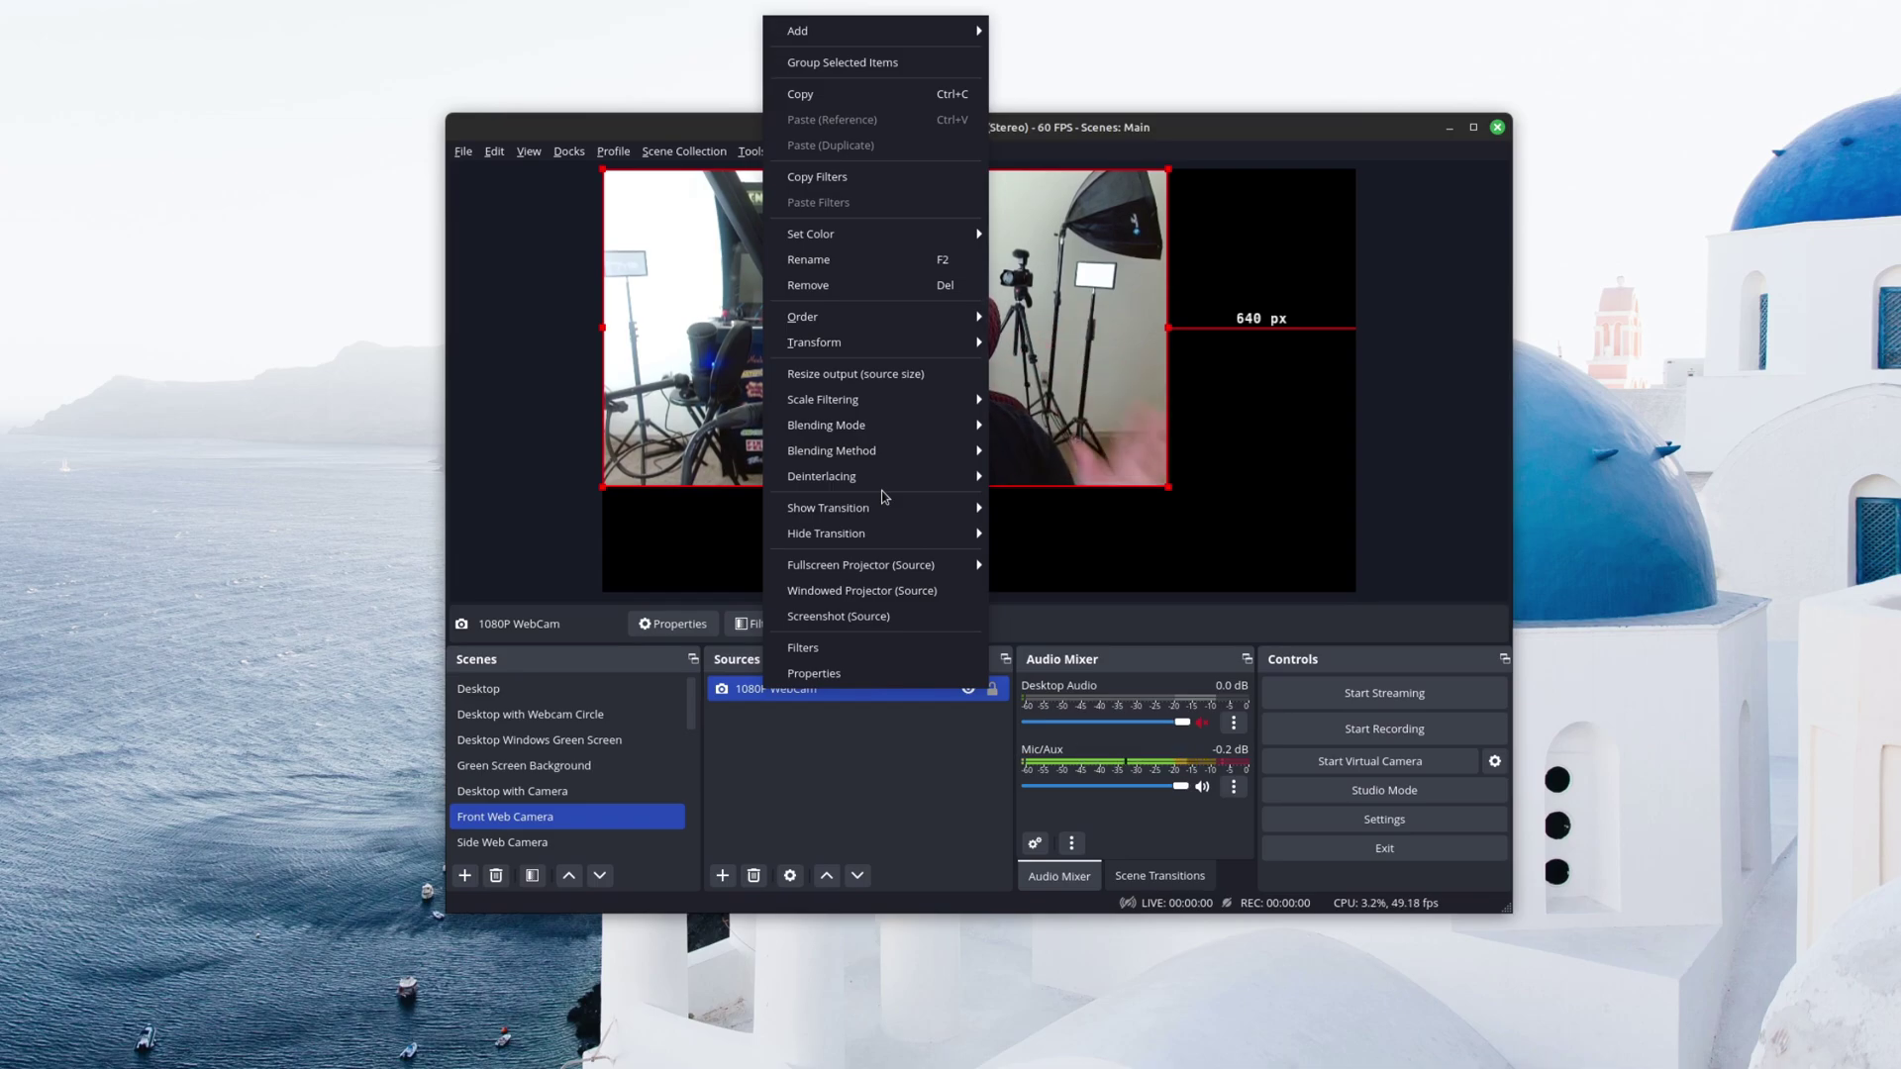
mouse_move(876, 346)
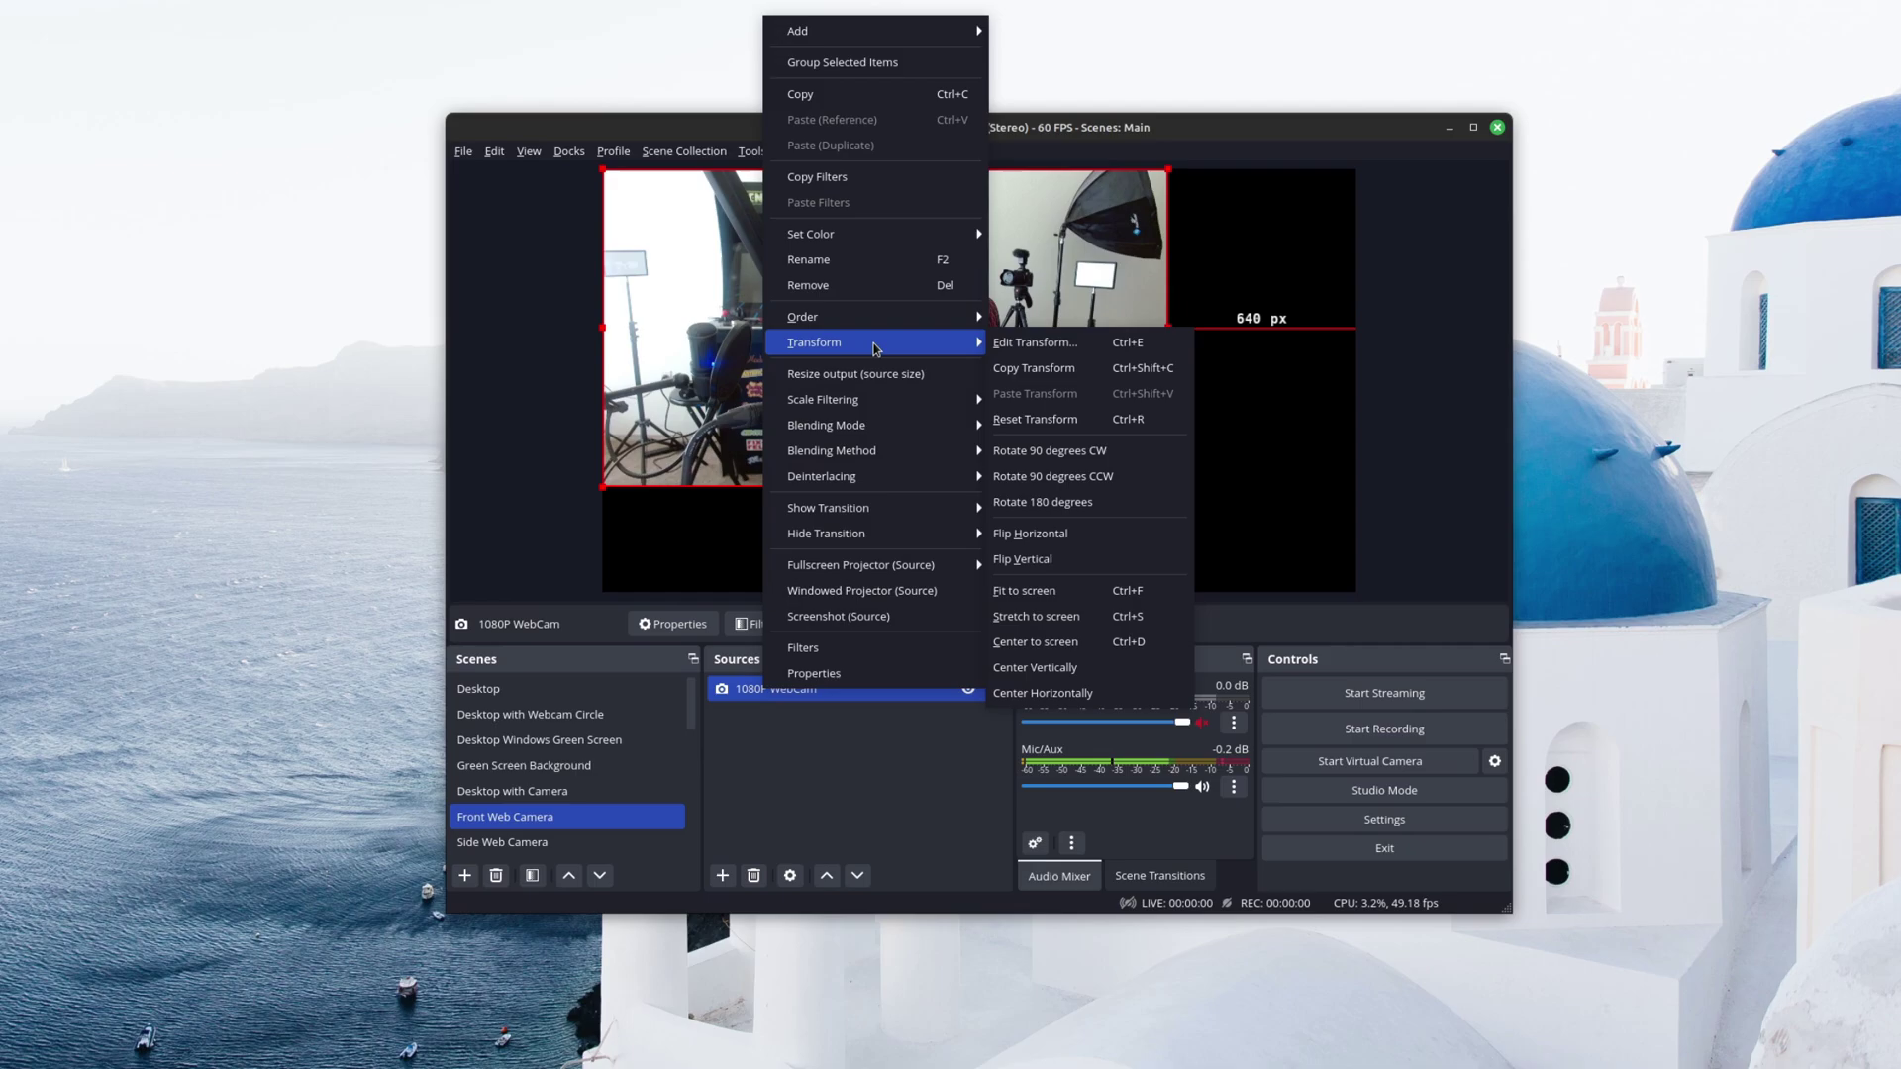
left_click(1026, 591)
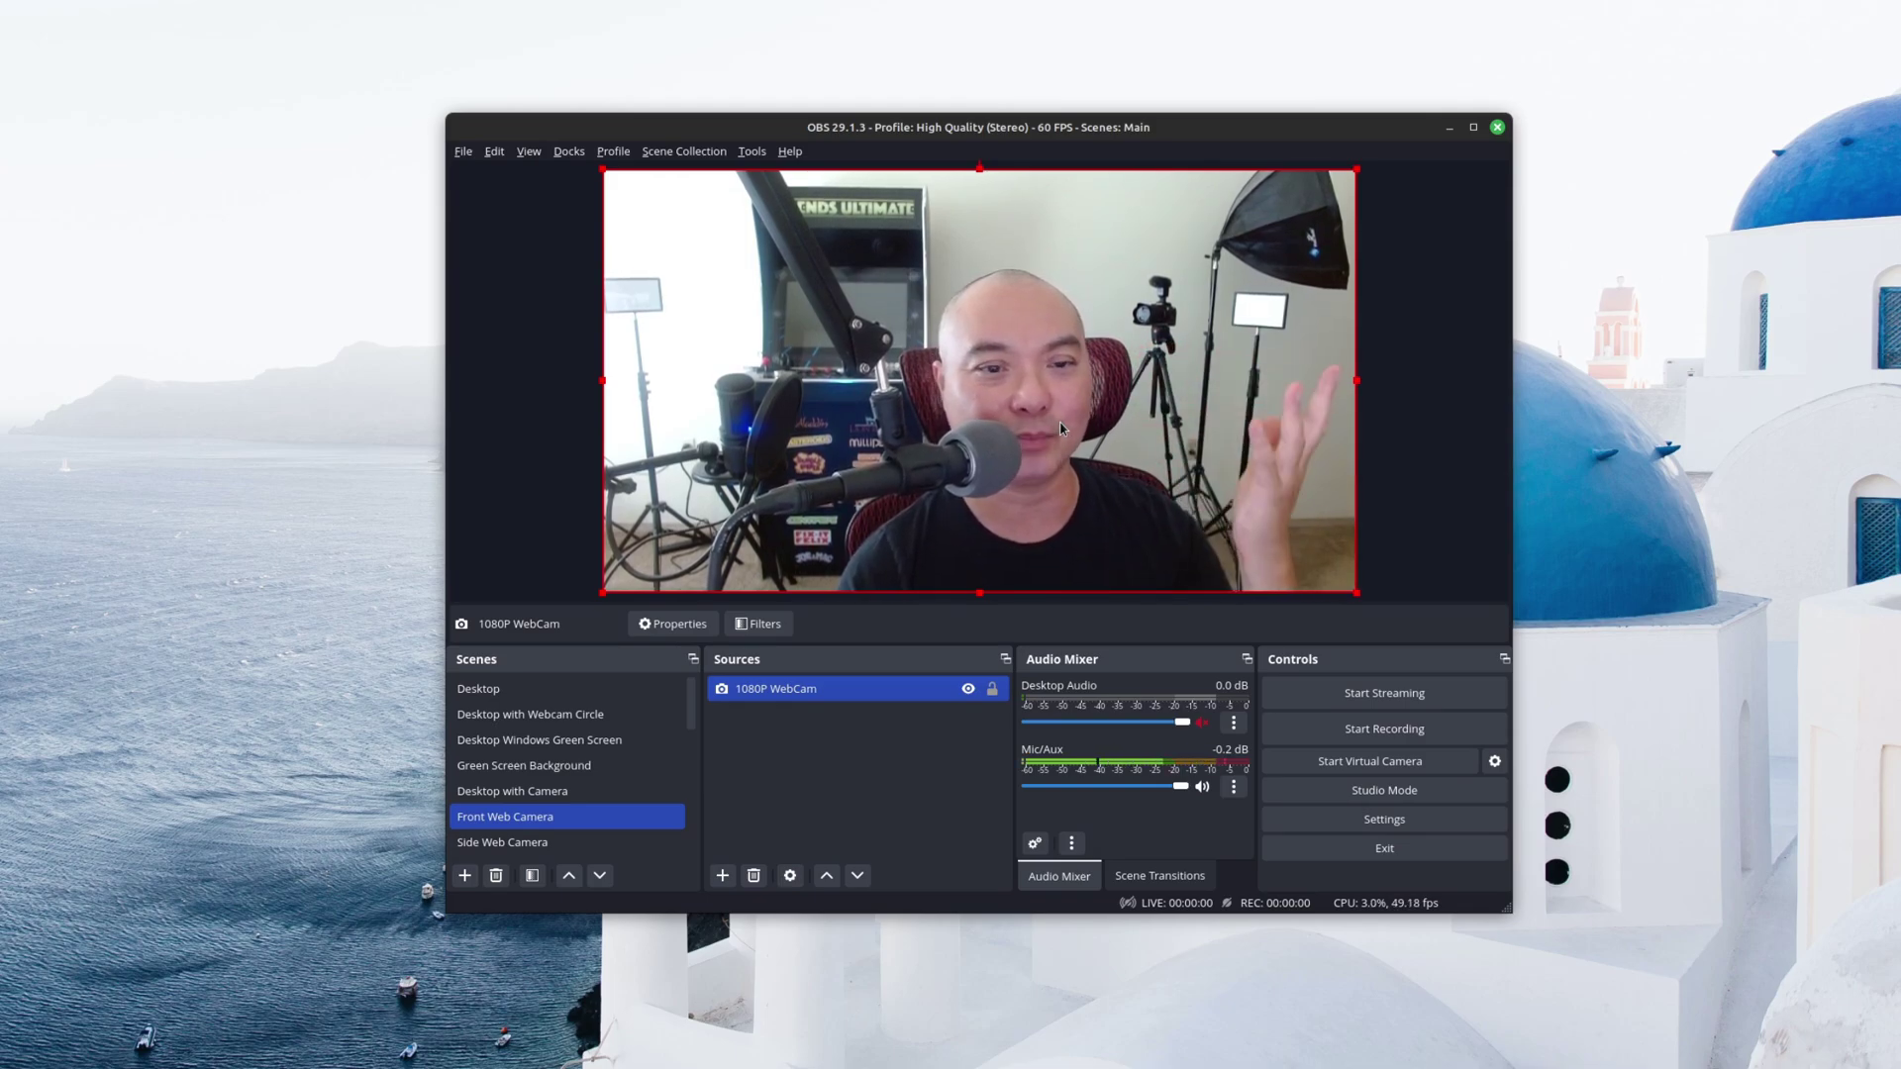
Step: Flip the webcam image horizontally and then vertically
right_click(822, 696)
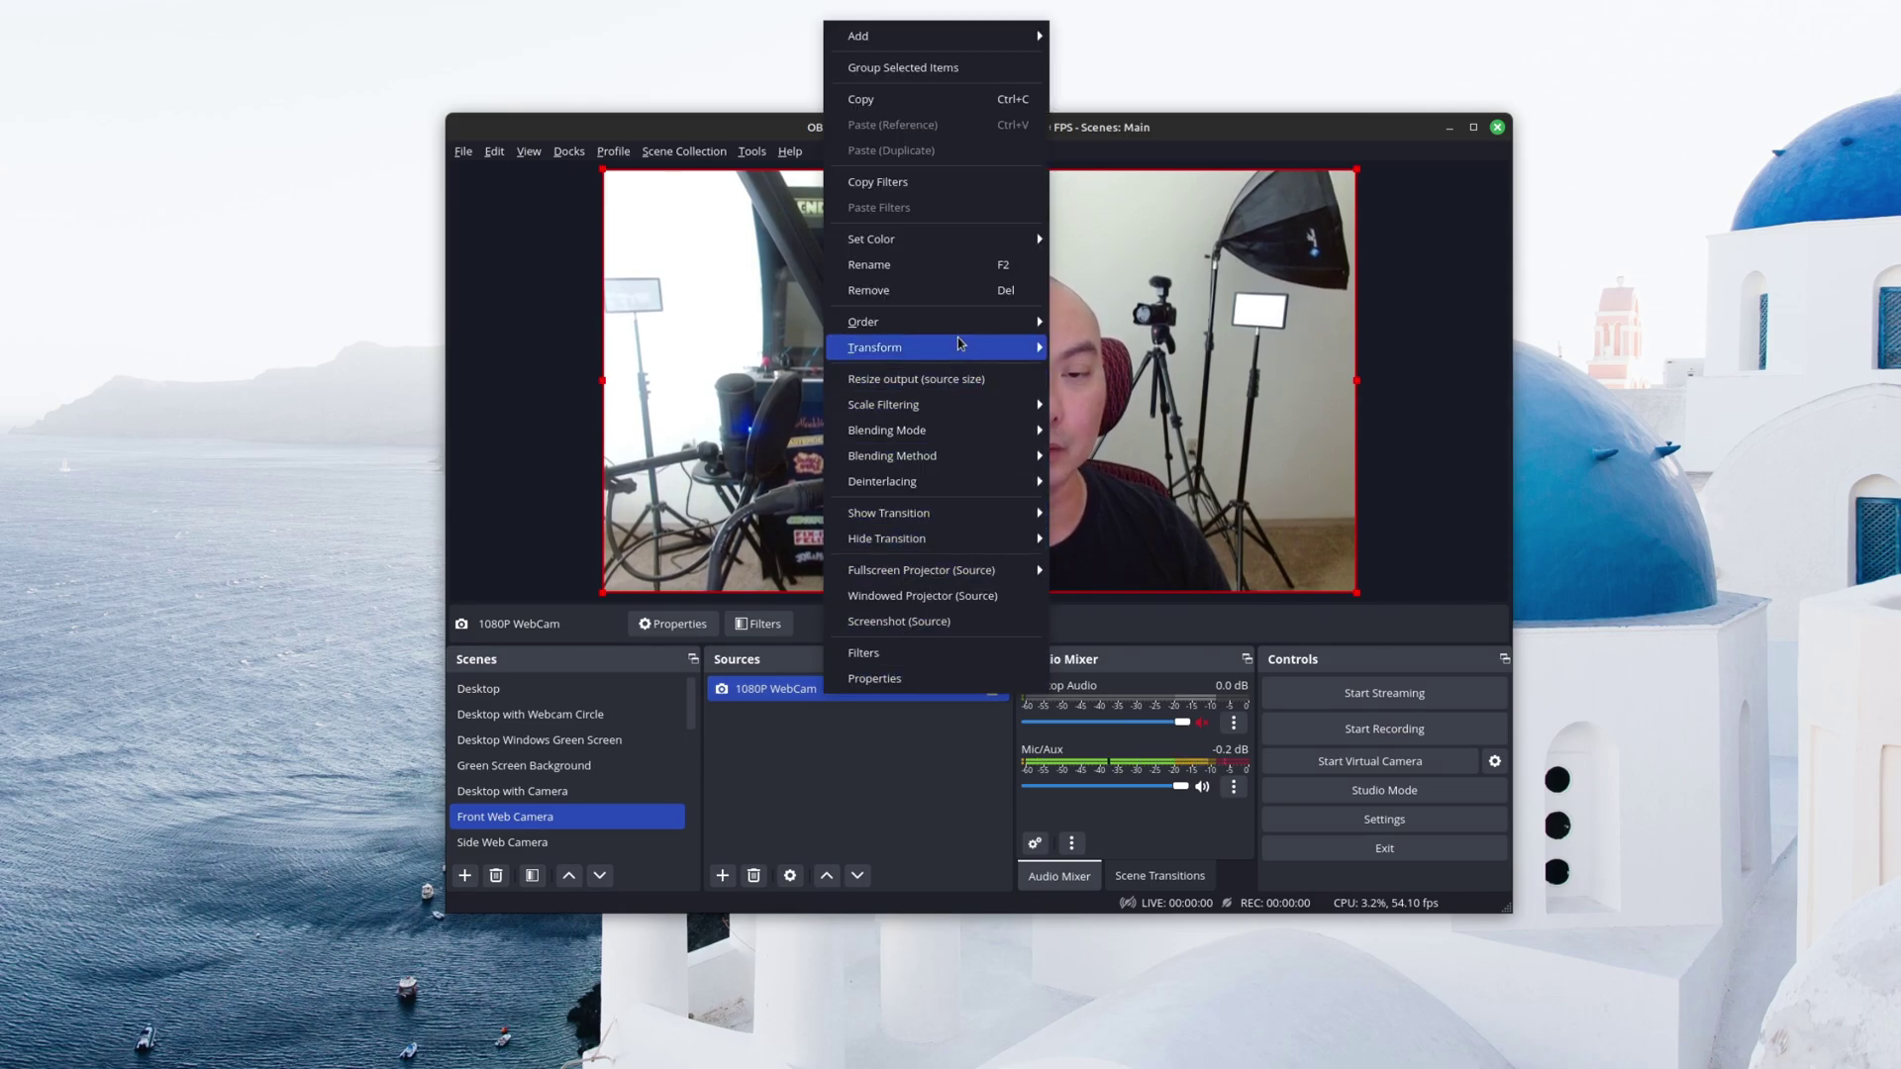
mouse_move(958, 346)
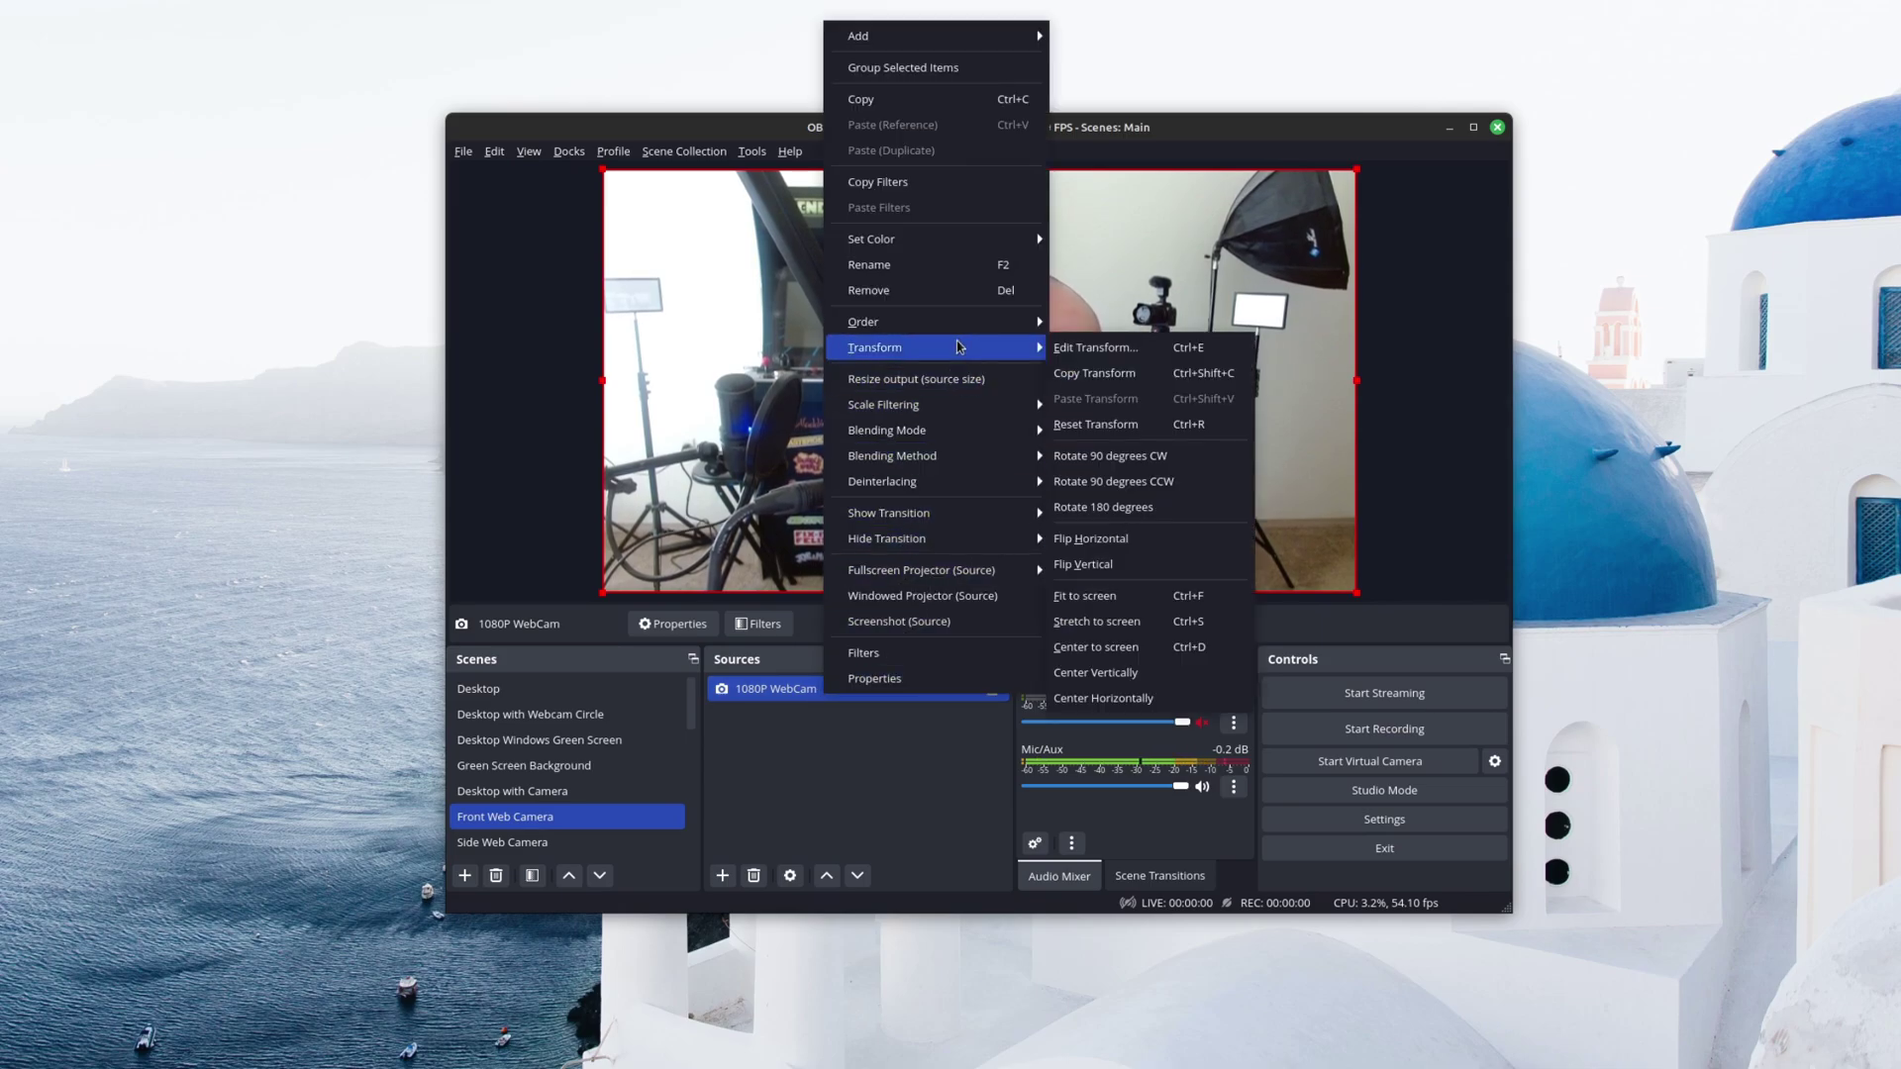
left_click(1155, 535)
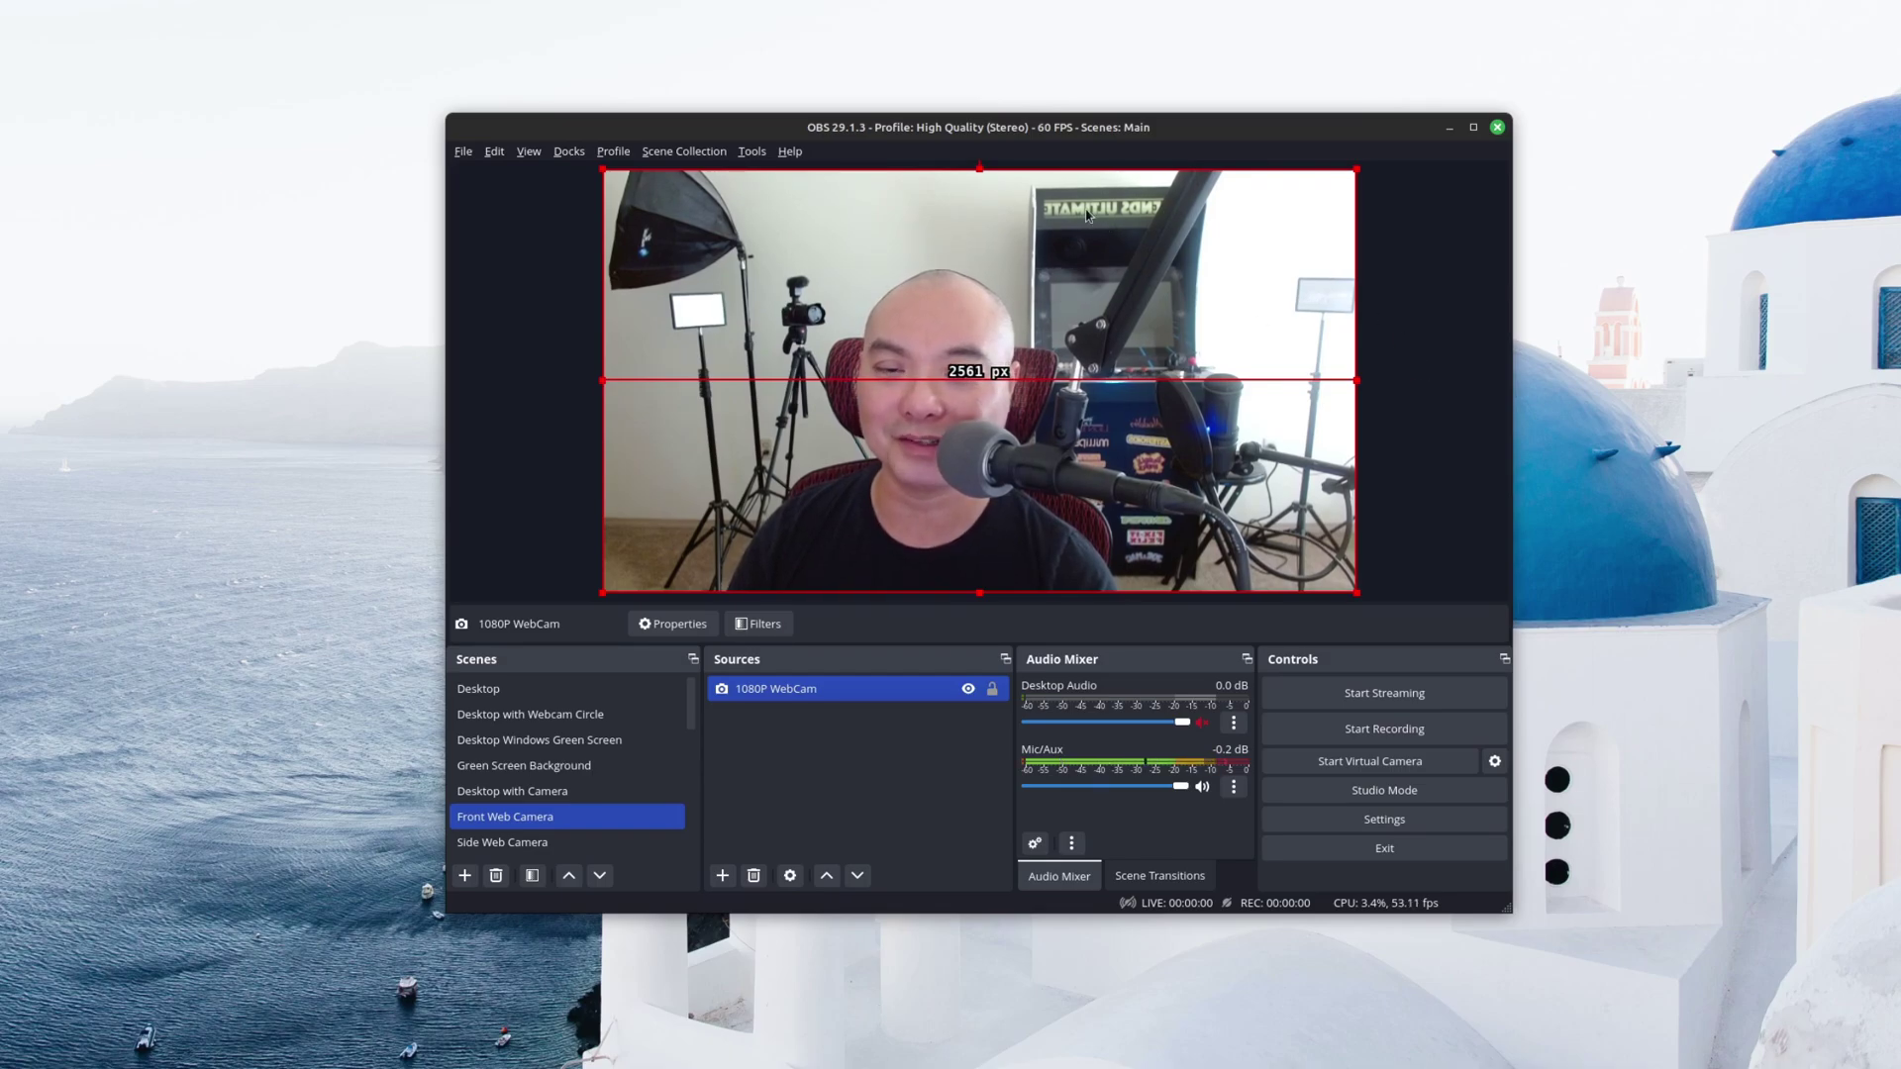
right_click(865, 699)
mouse_move(1020, 353)
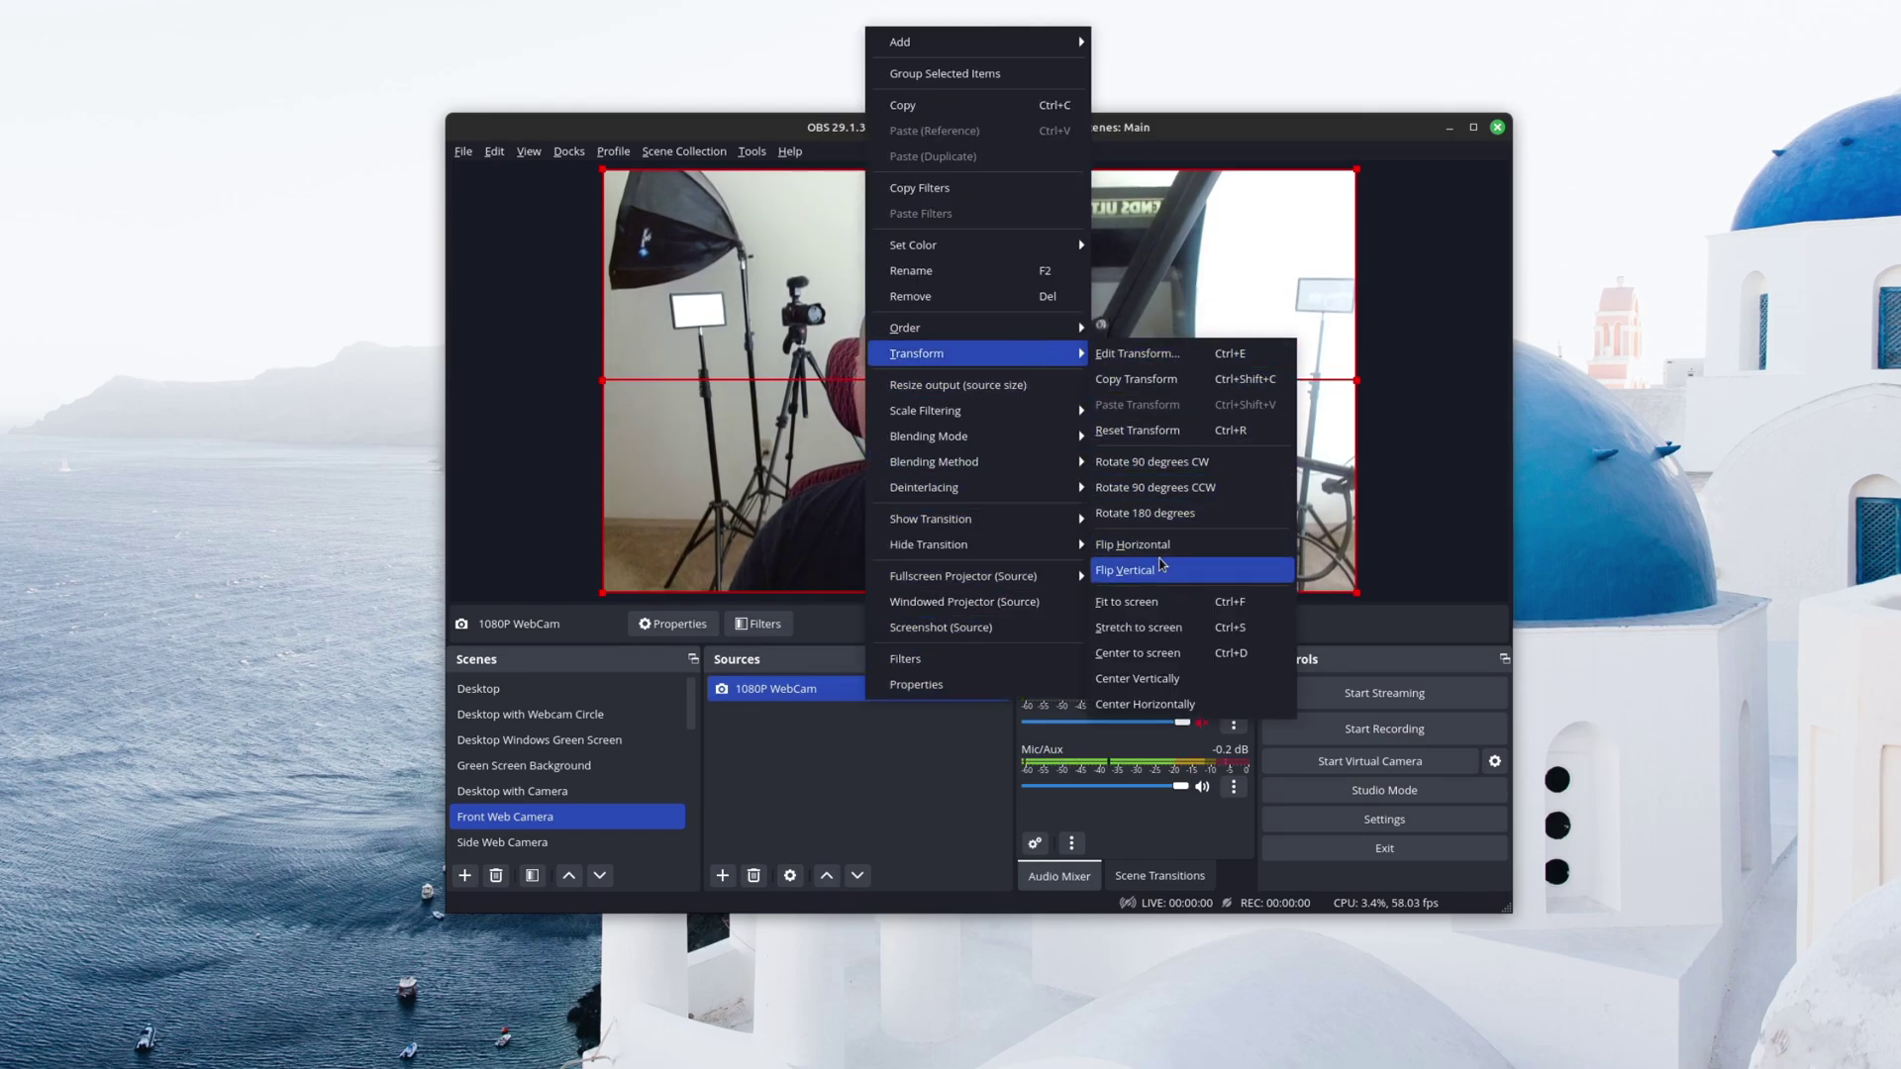
left_click(1153, 570)
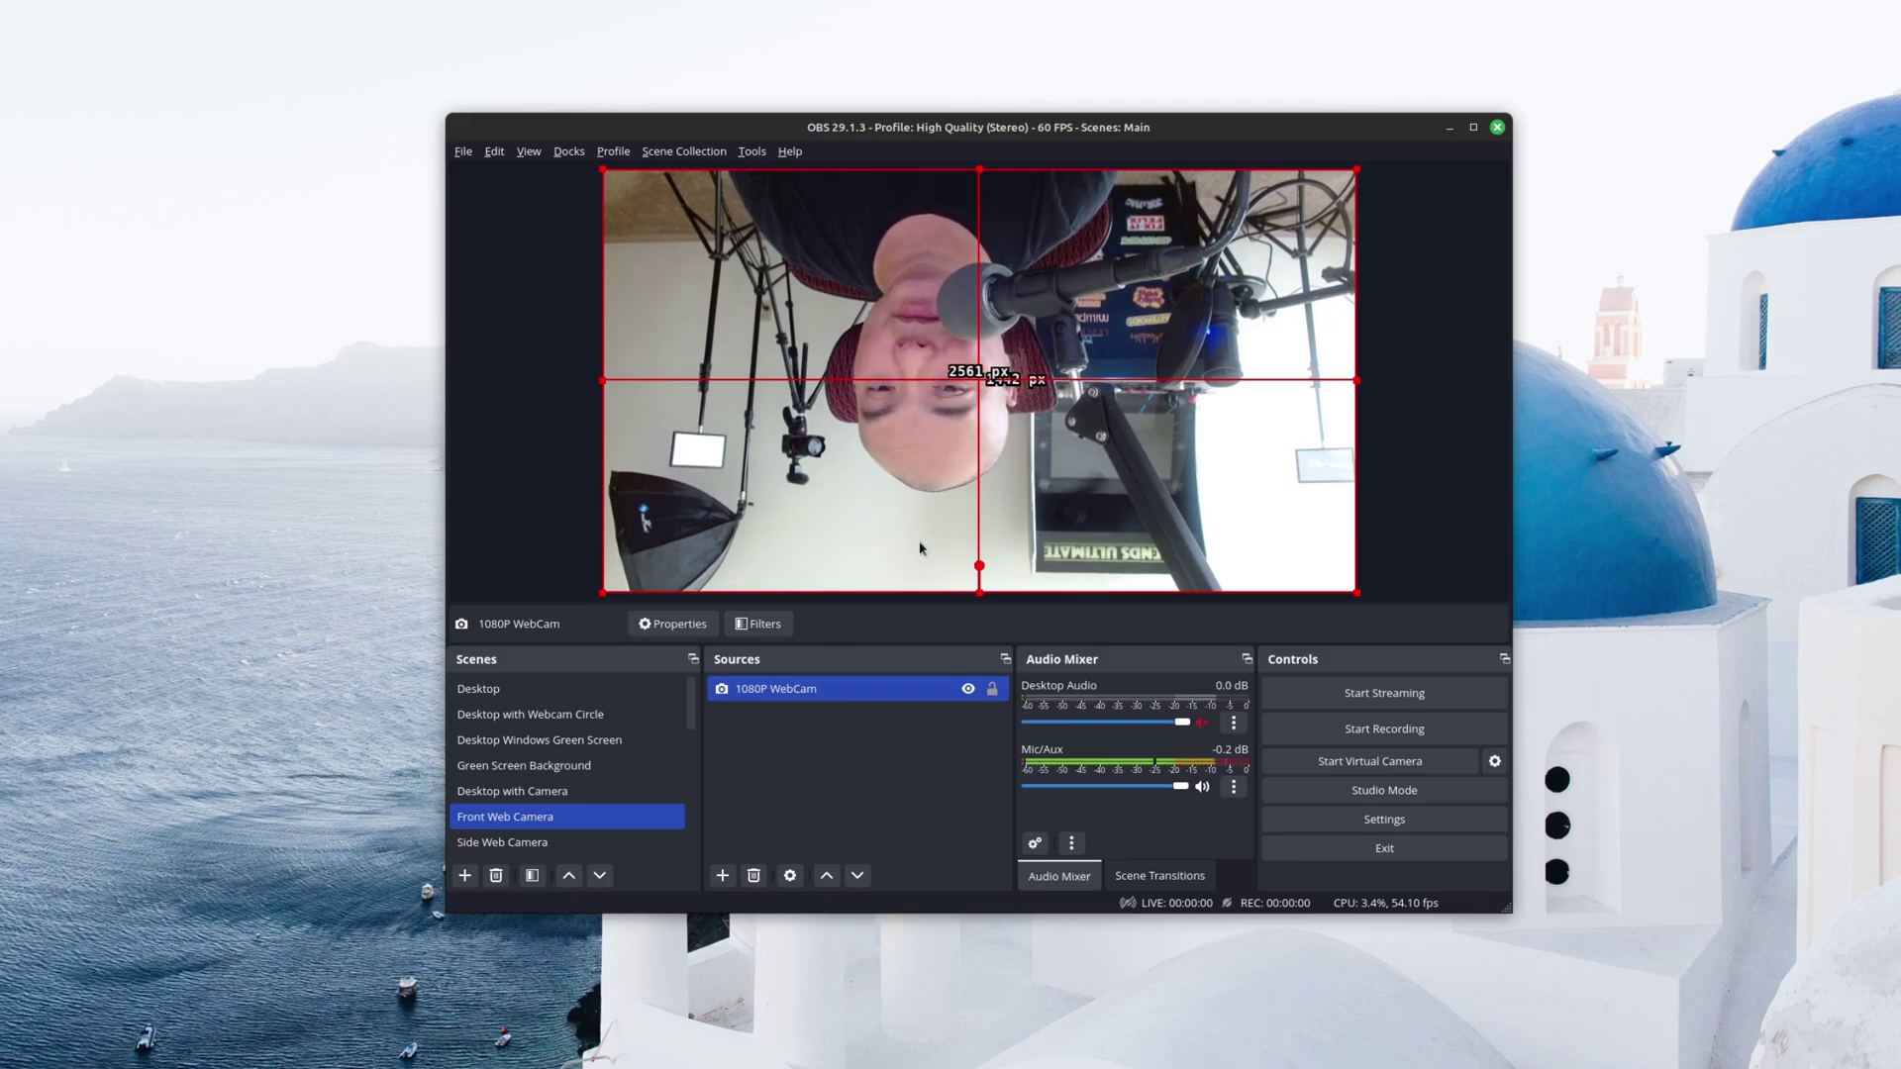
Step: Reset the webcam to its native size and copy its transform
right_click(833, 700)
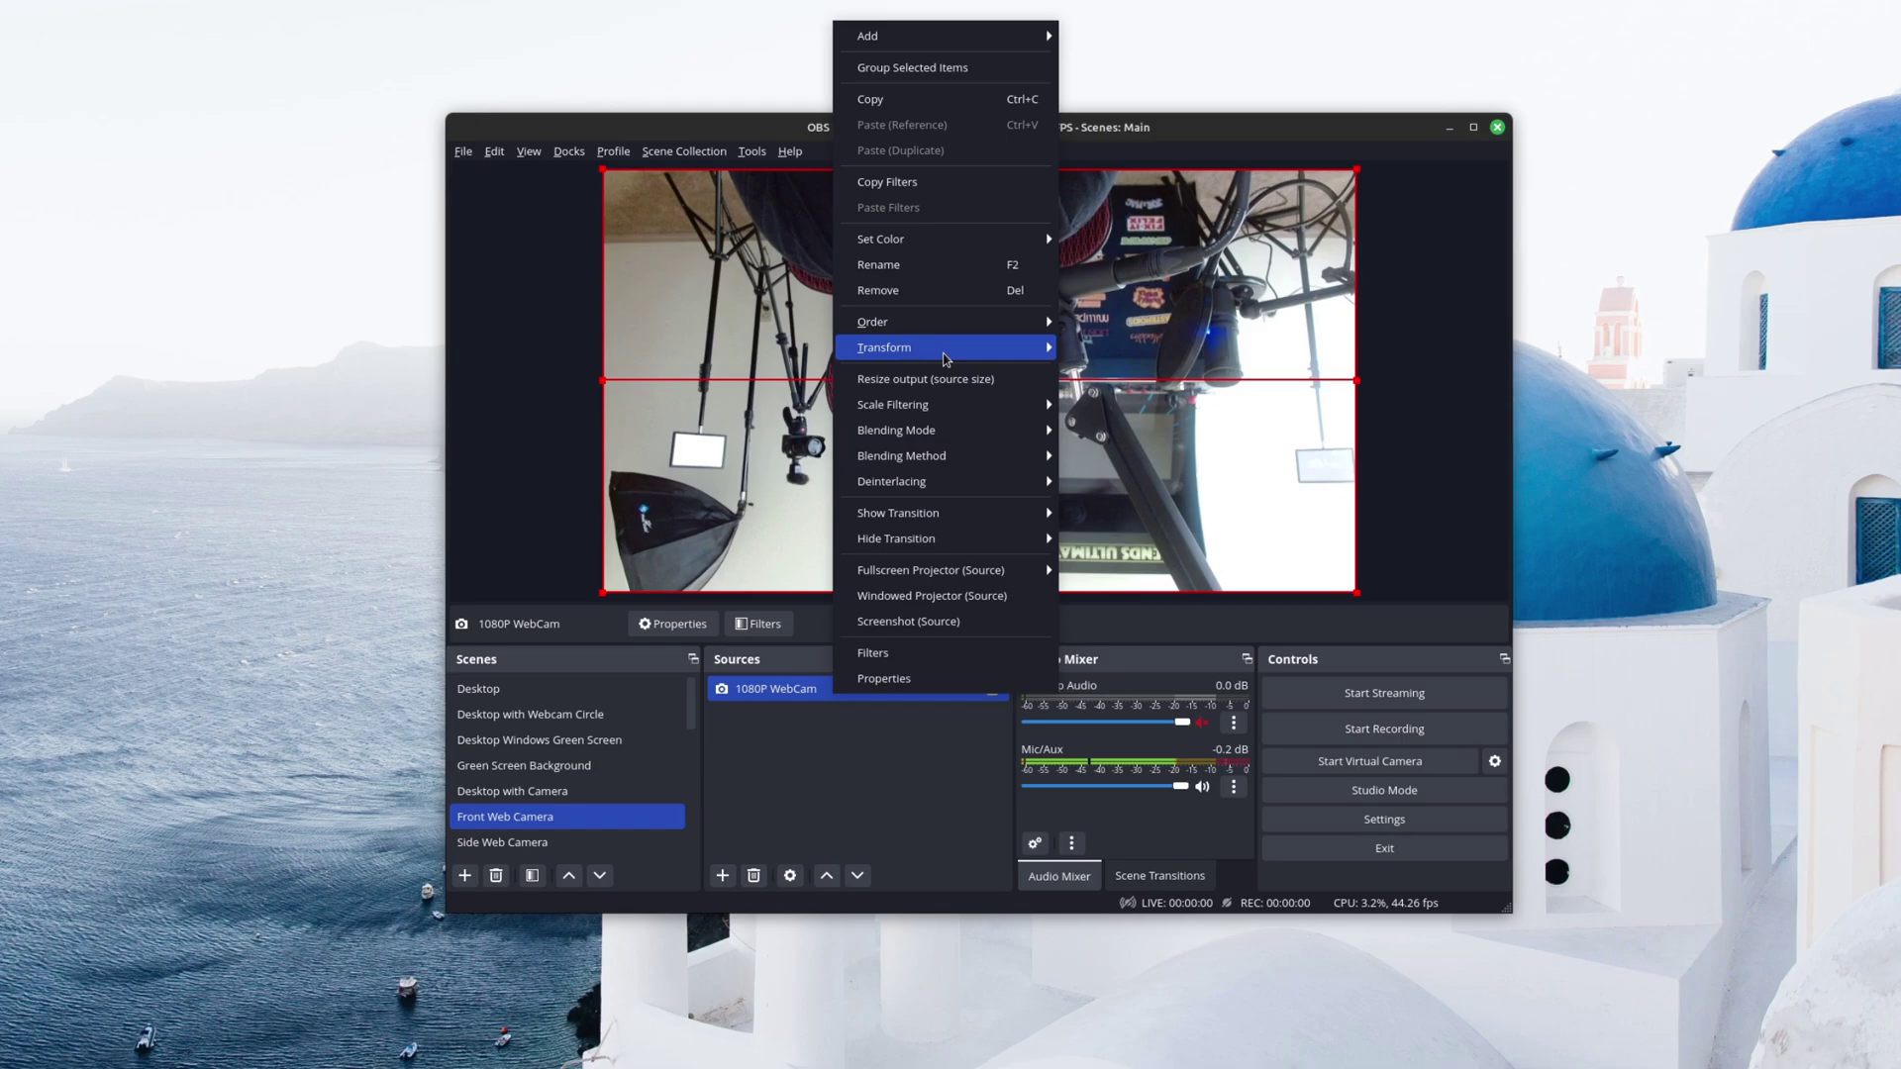
mouse_move(943, 352)
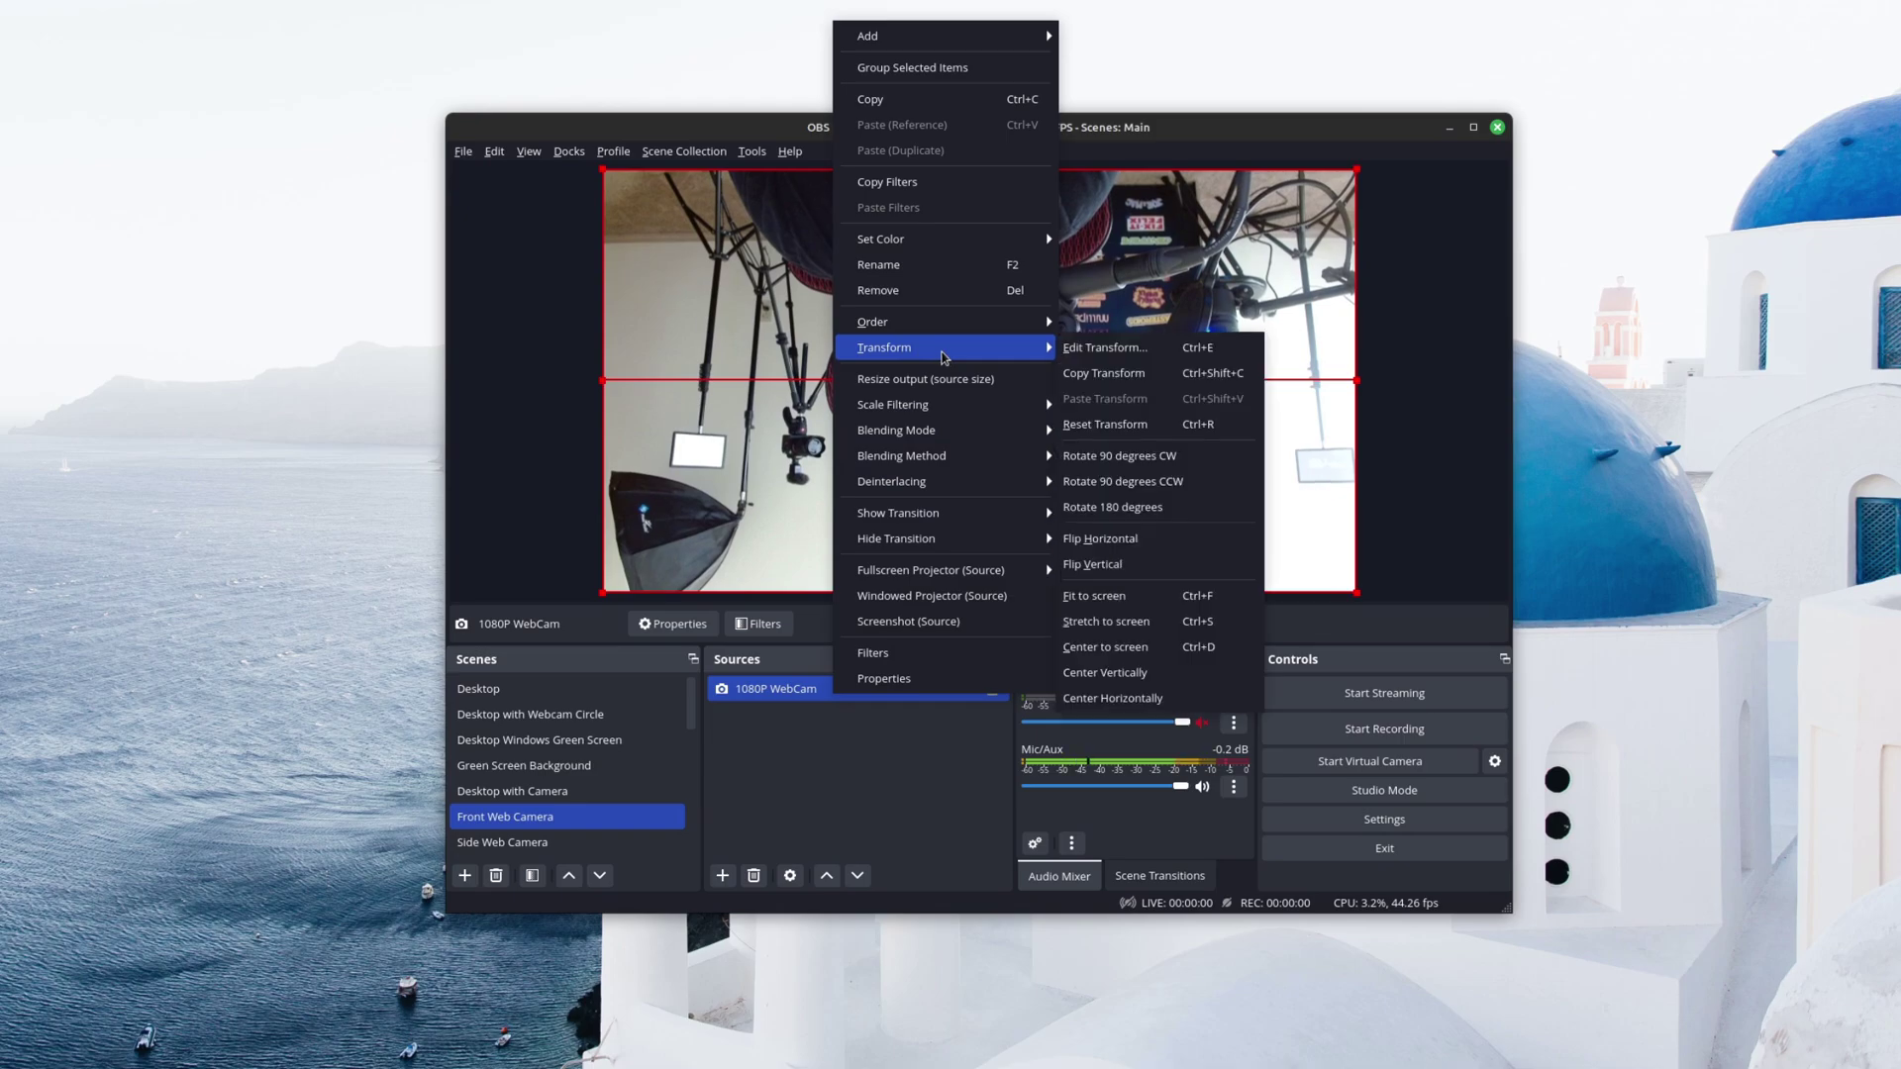
left_click(1117, 423)
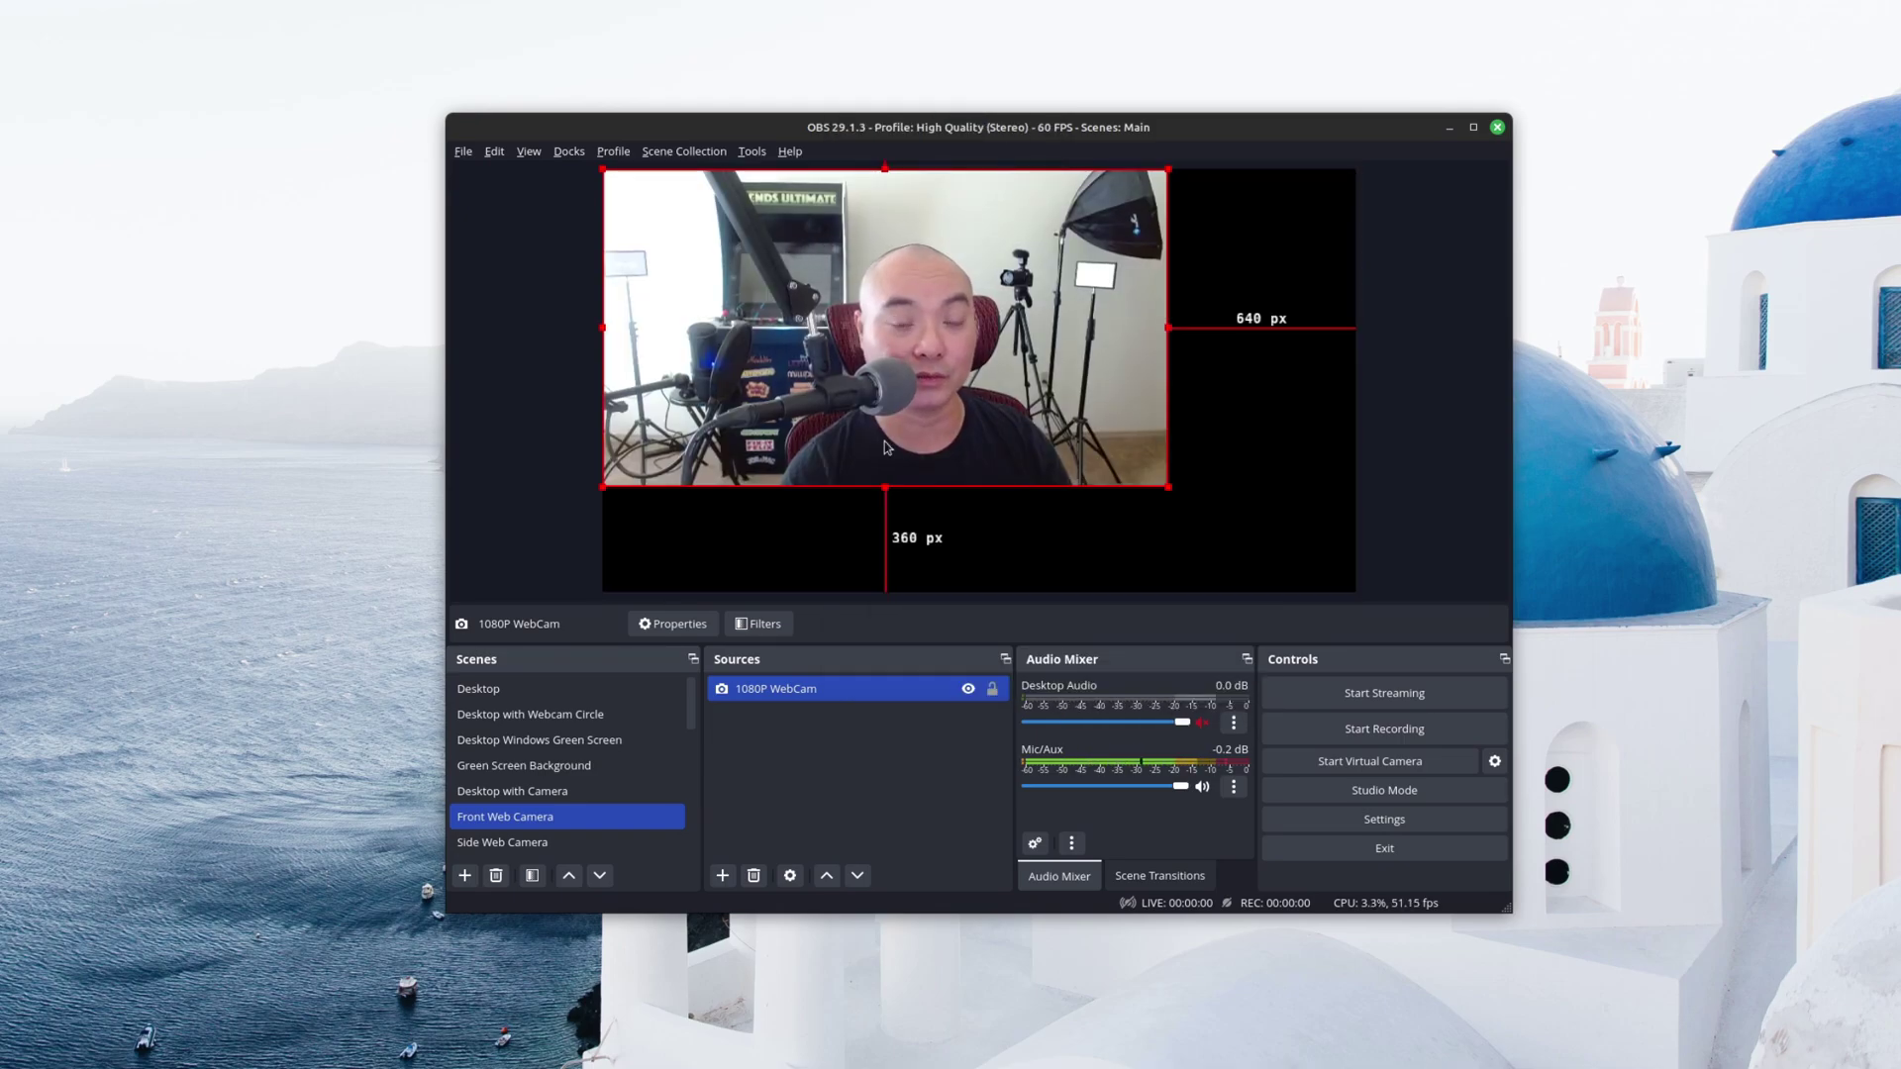
right_click(791, 702)
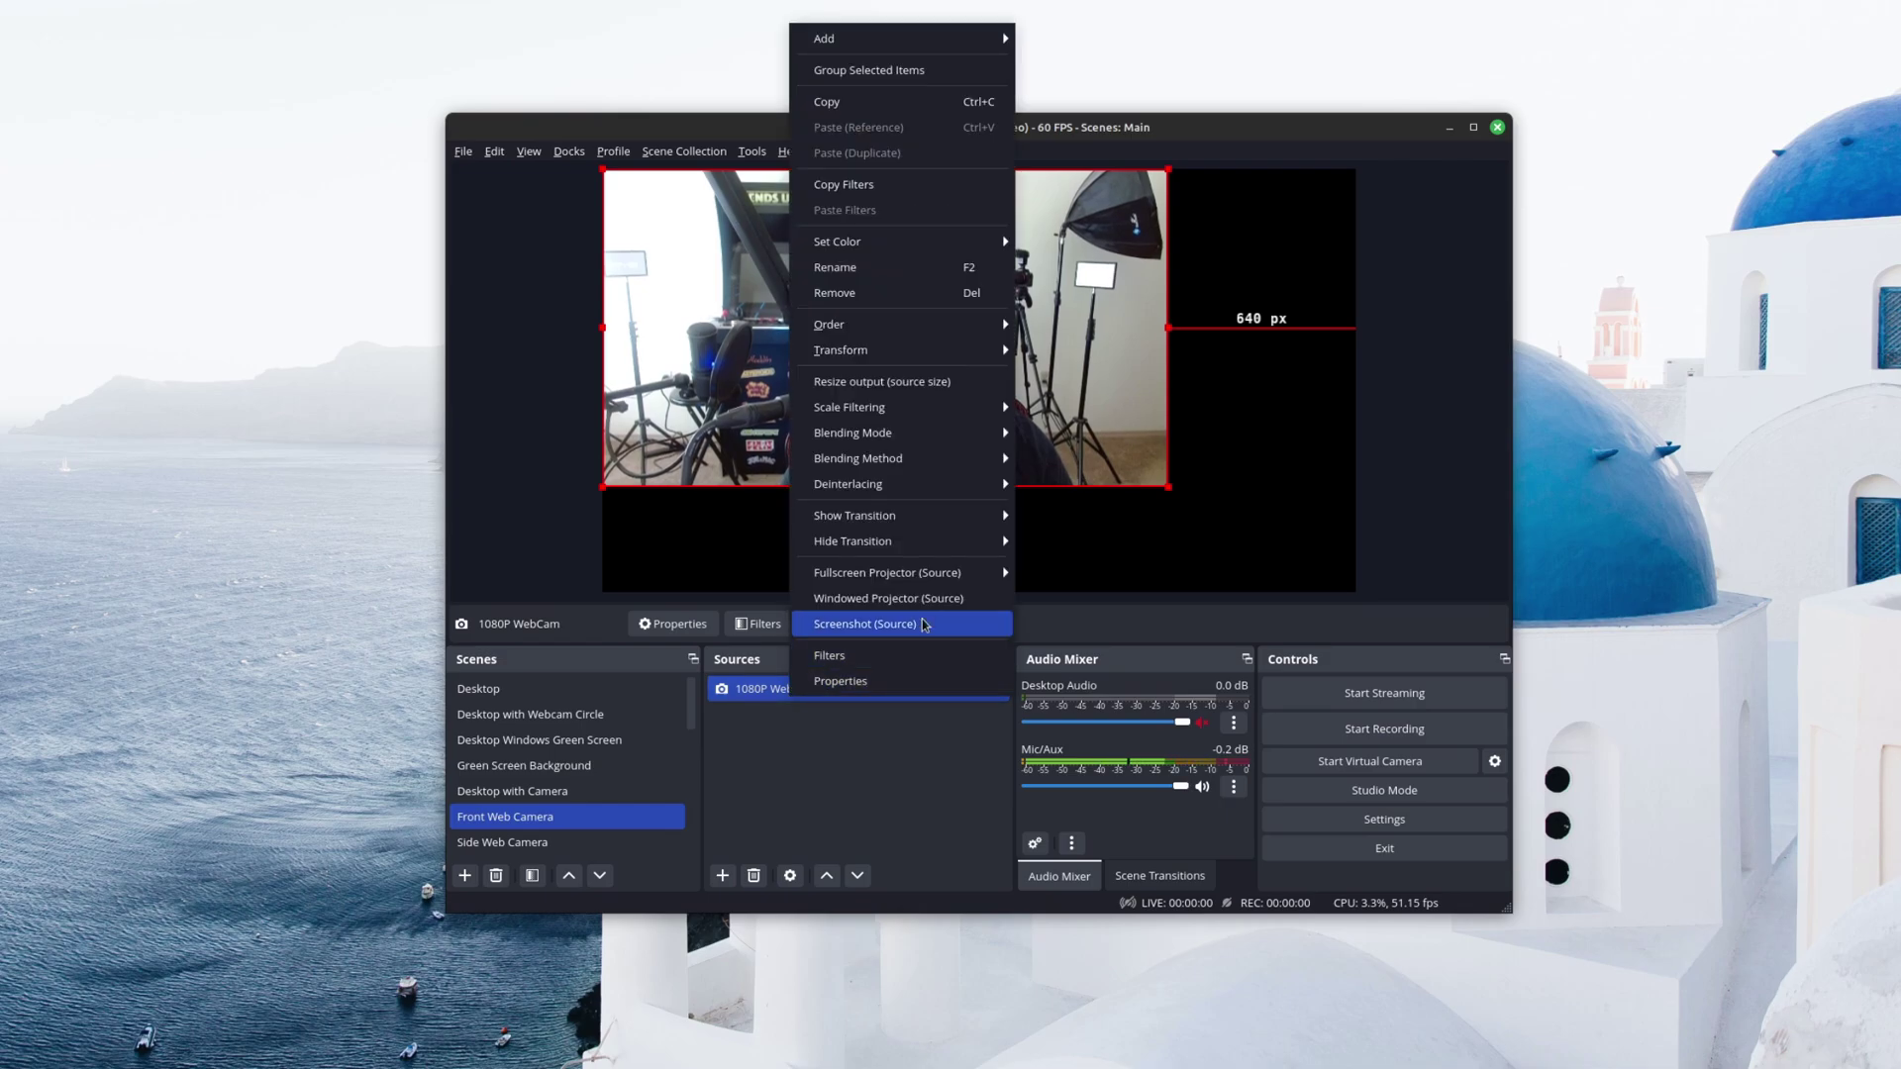
mouse_move(916, 361)
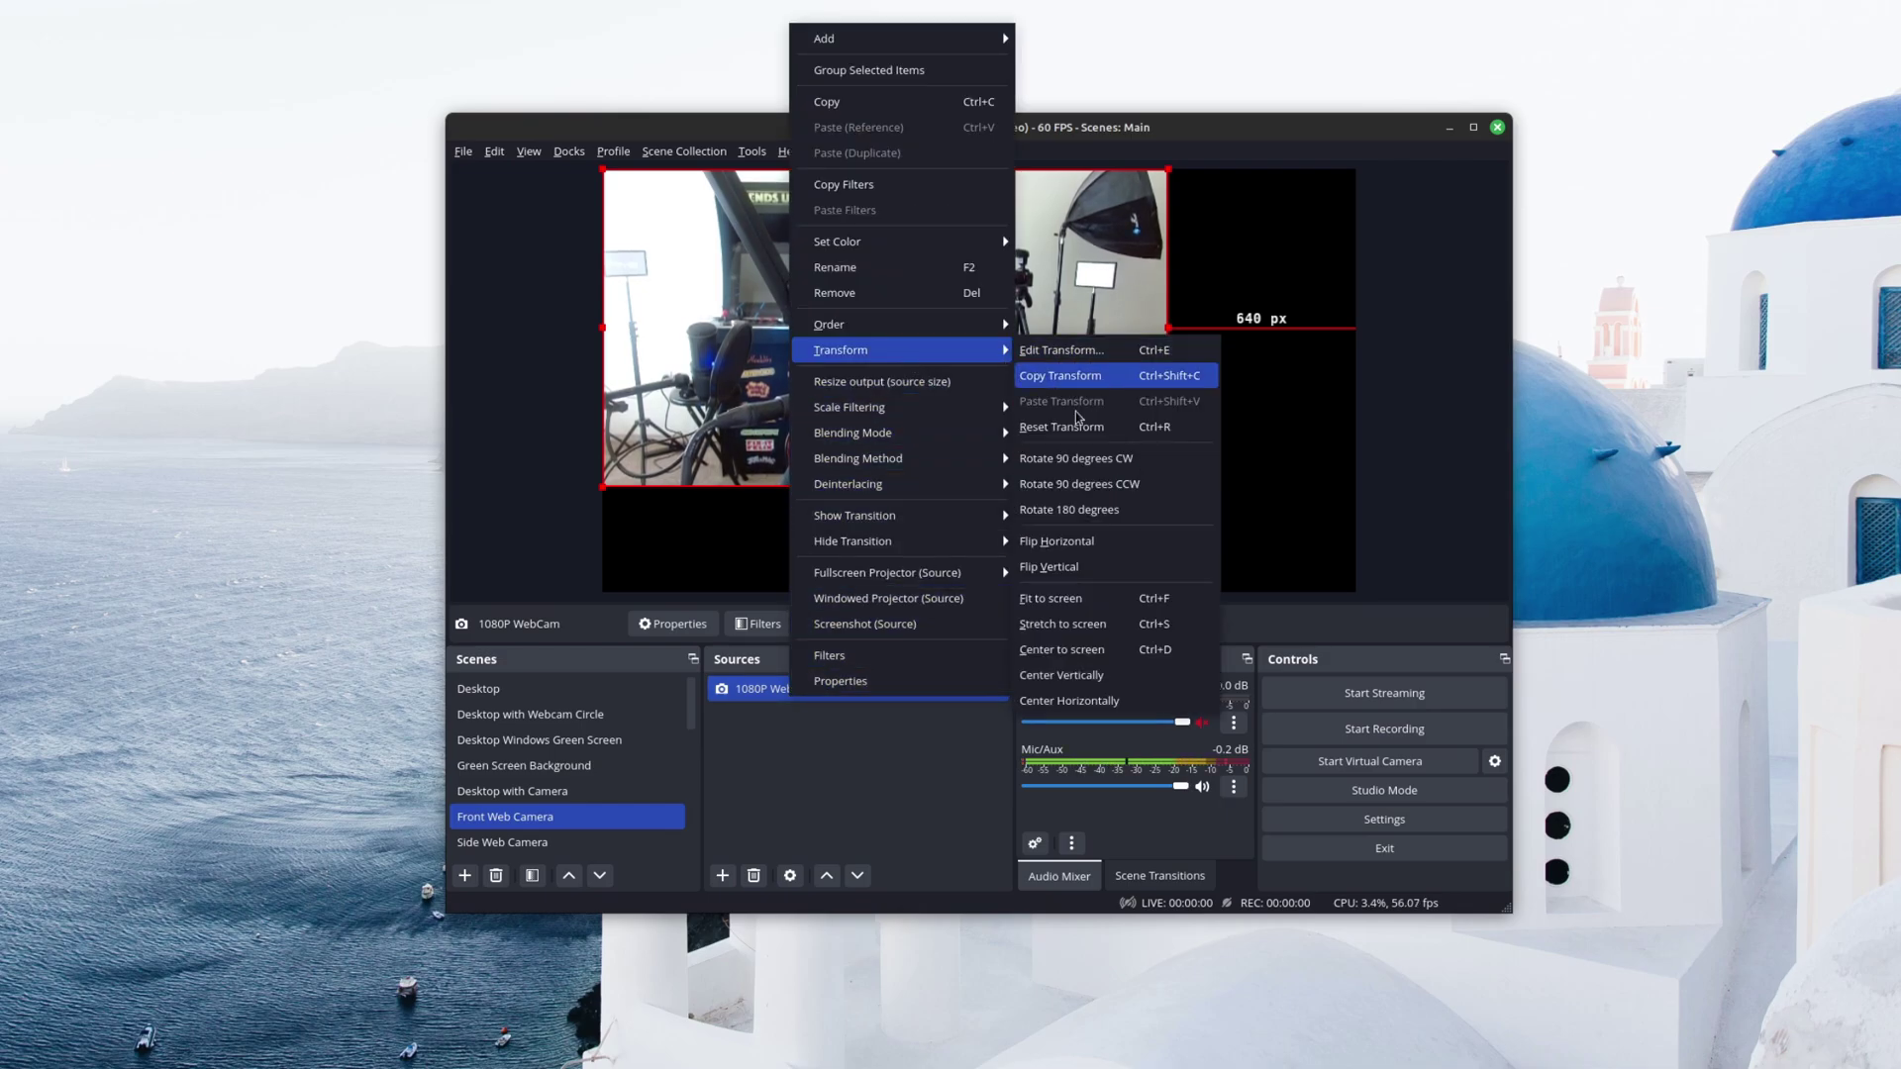
left_click(1137, 596)
left_click(931, 822)
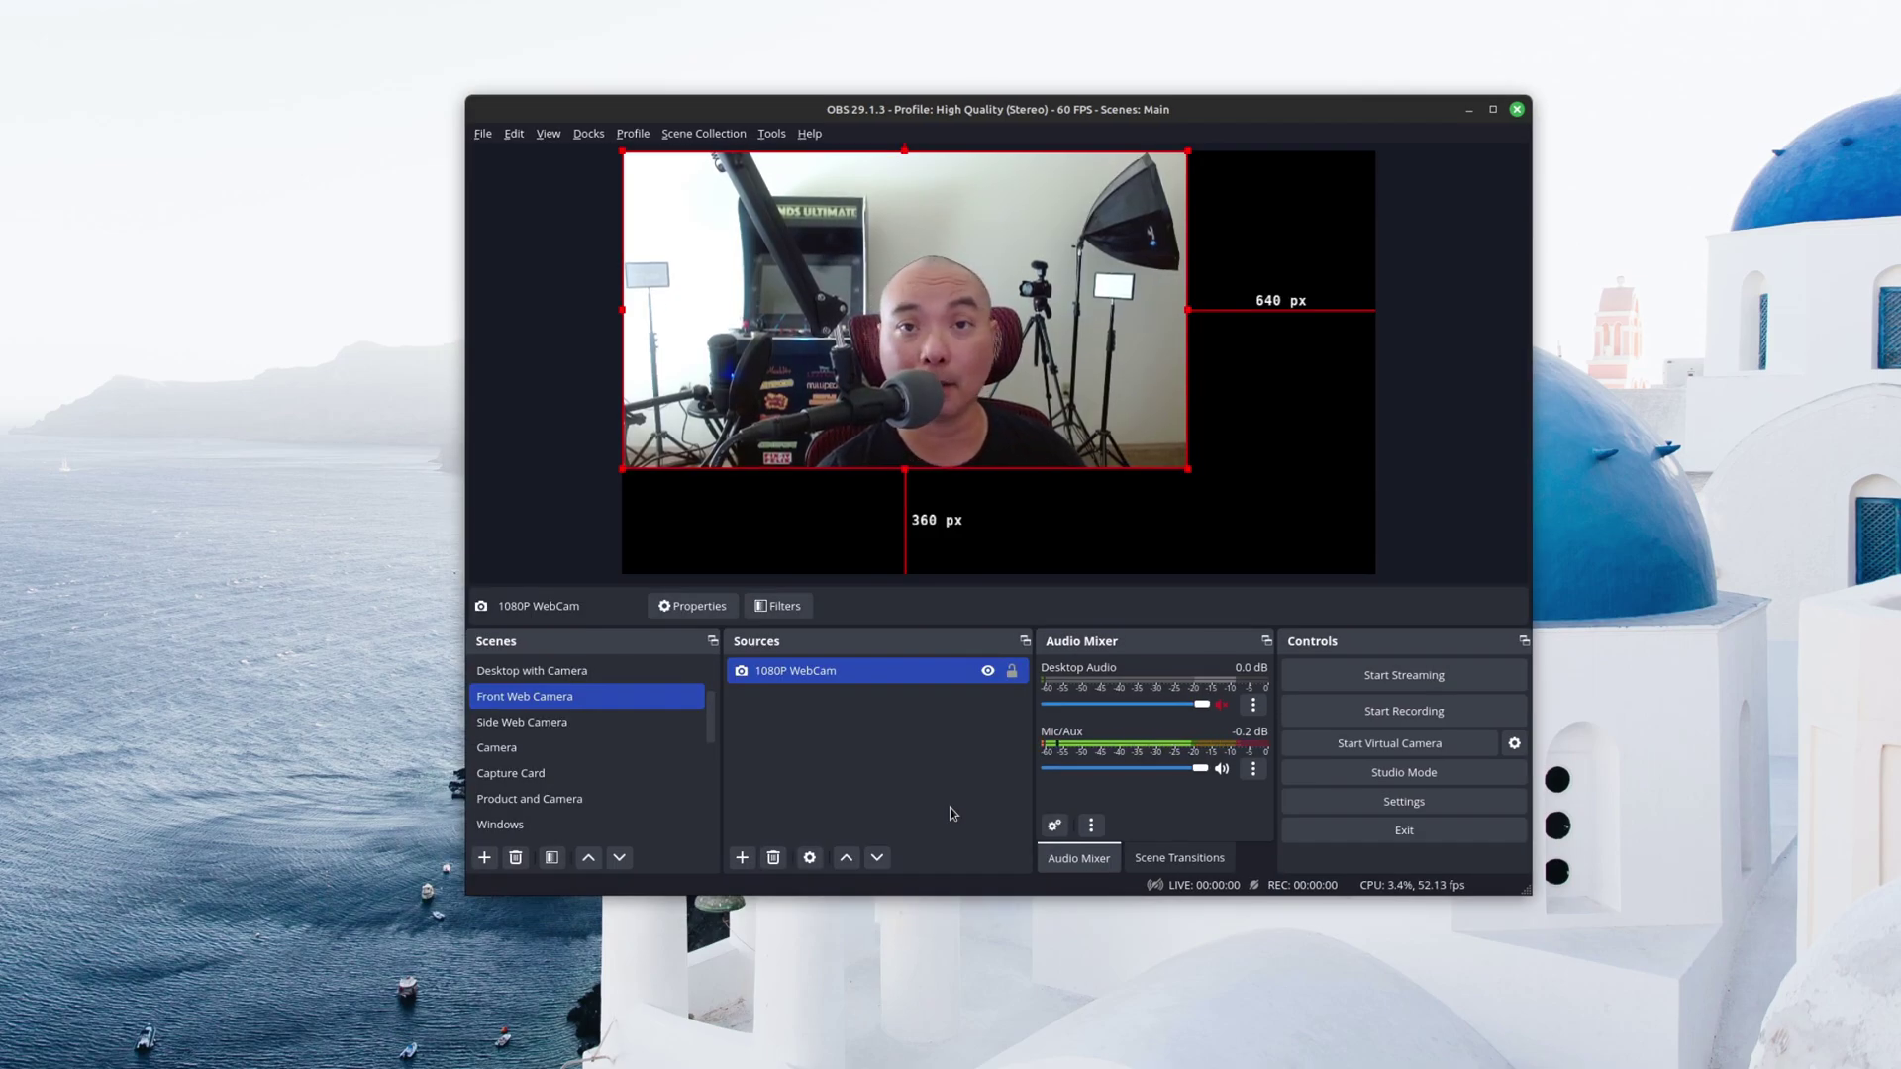
Step: Open Edit Transform for the webcam and move the dialog off the preview
right_click(857, 672)
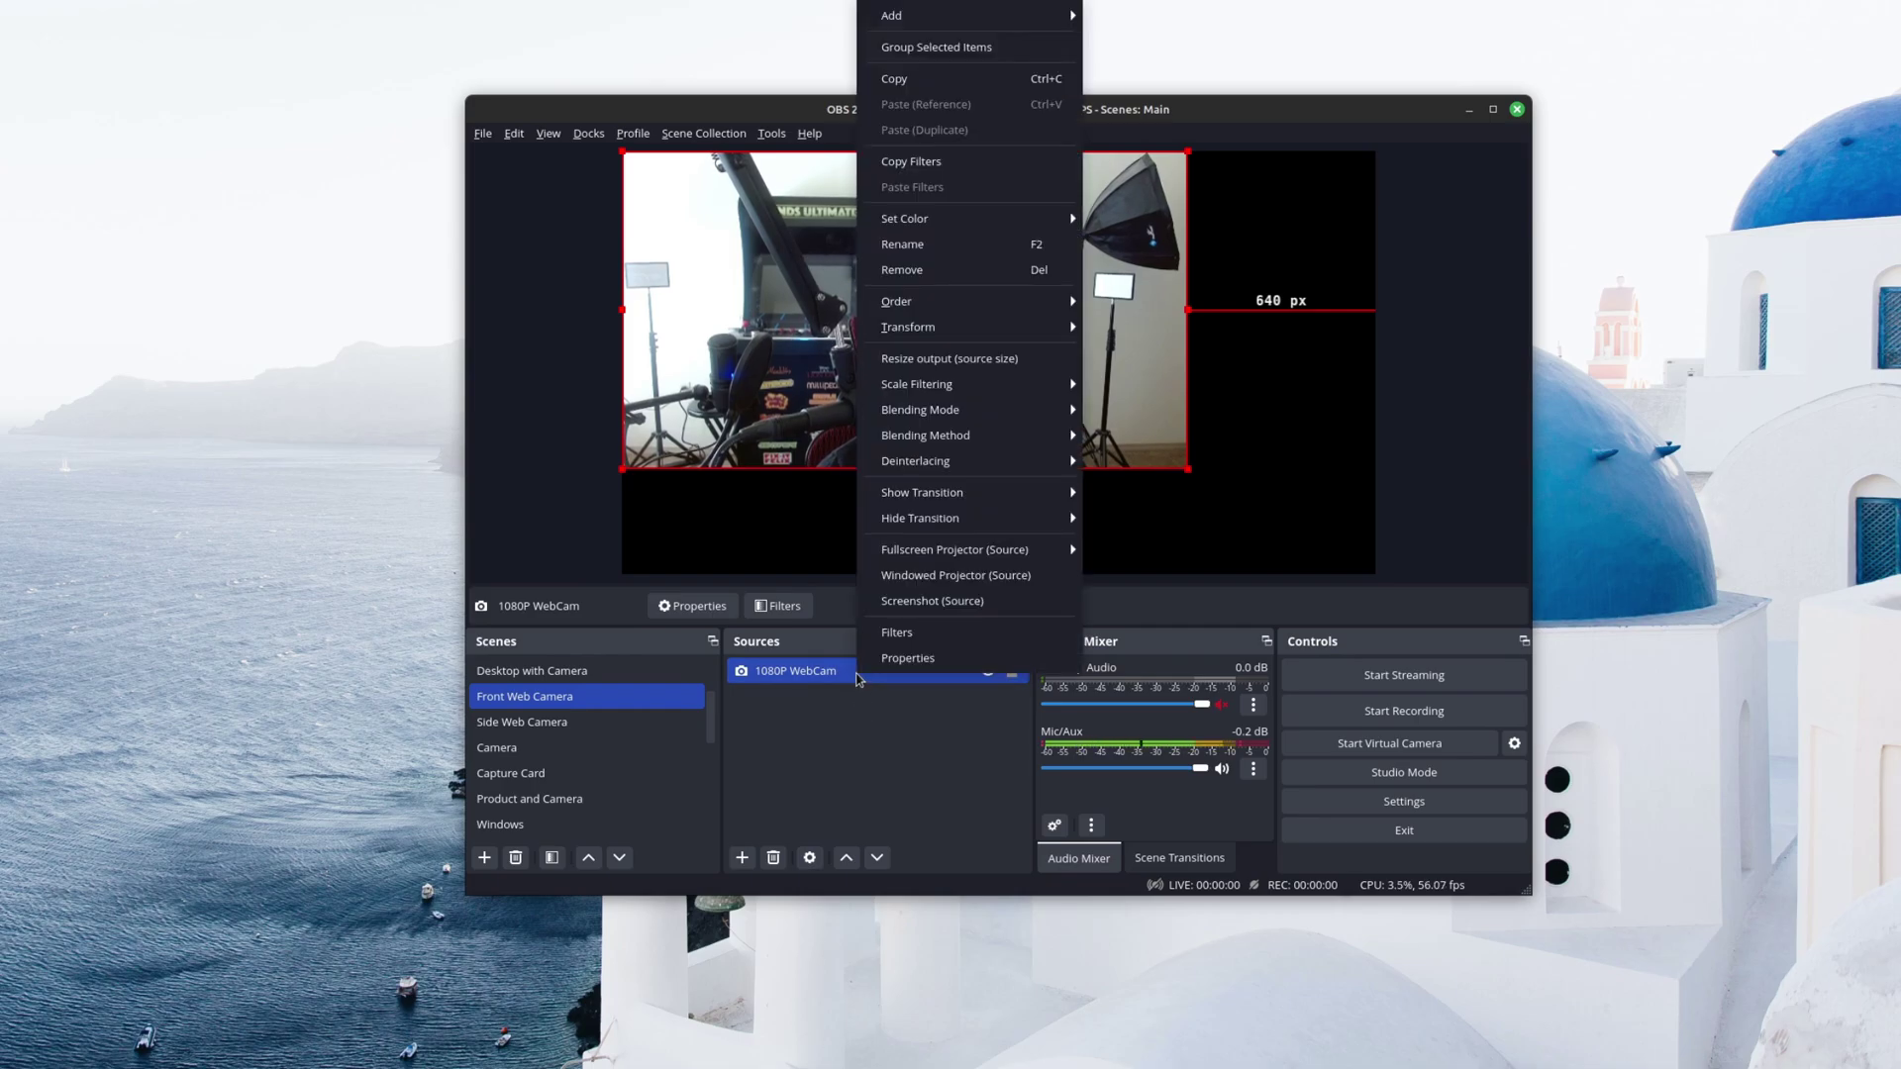
mouse_move(957, 334)
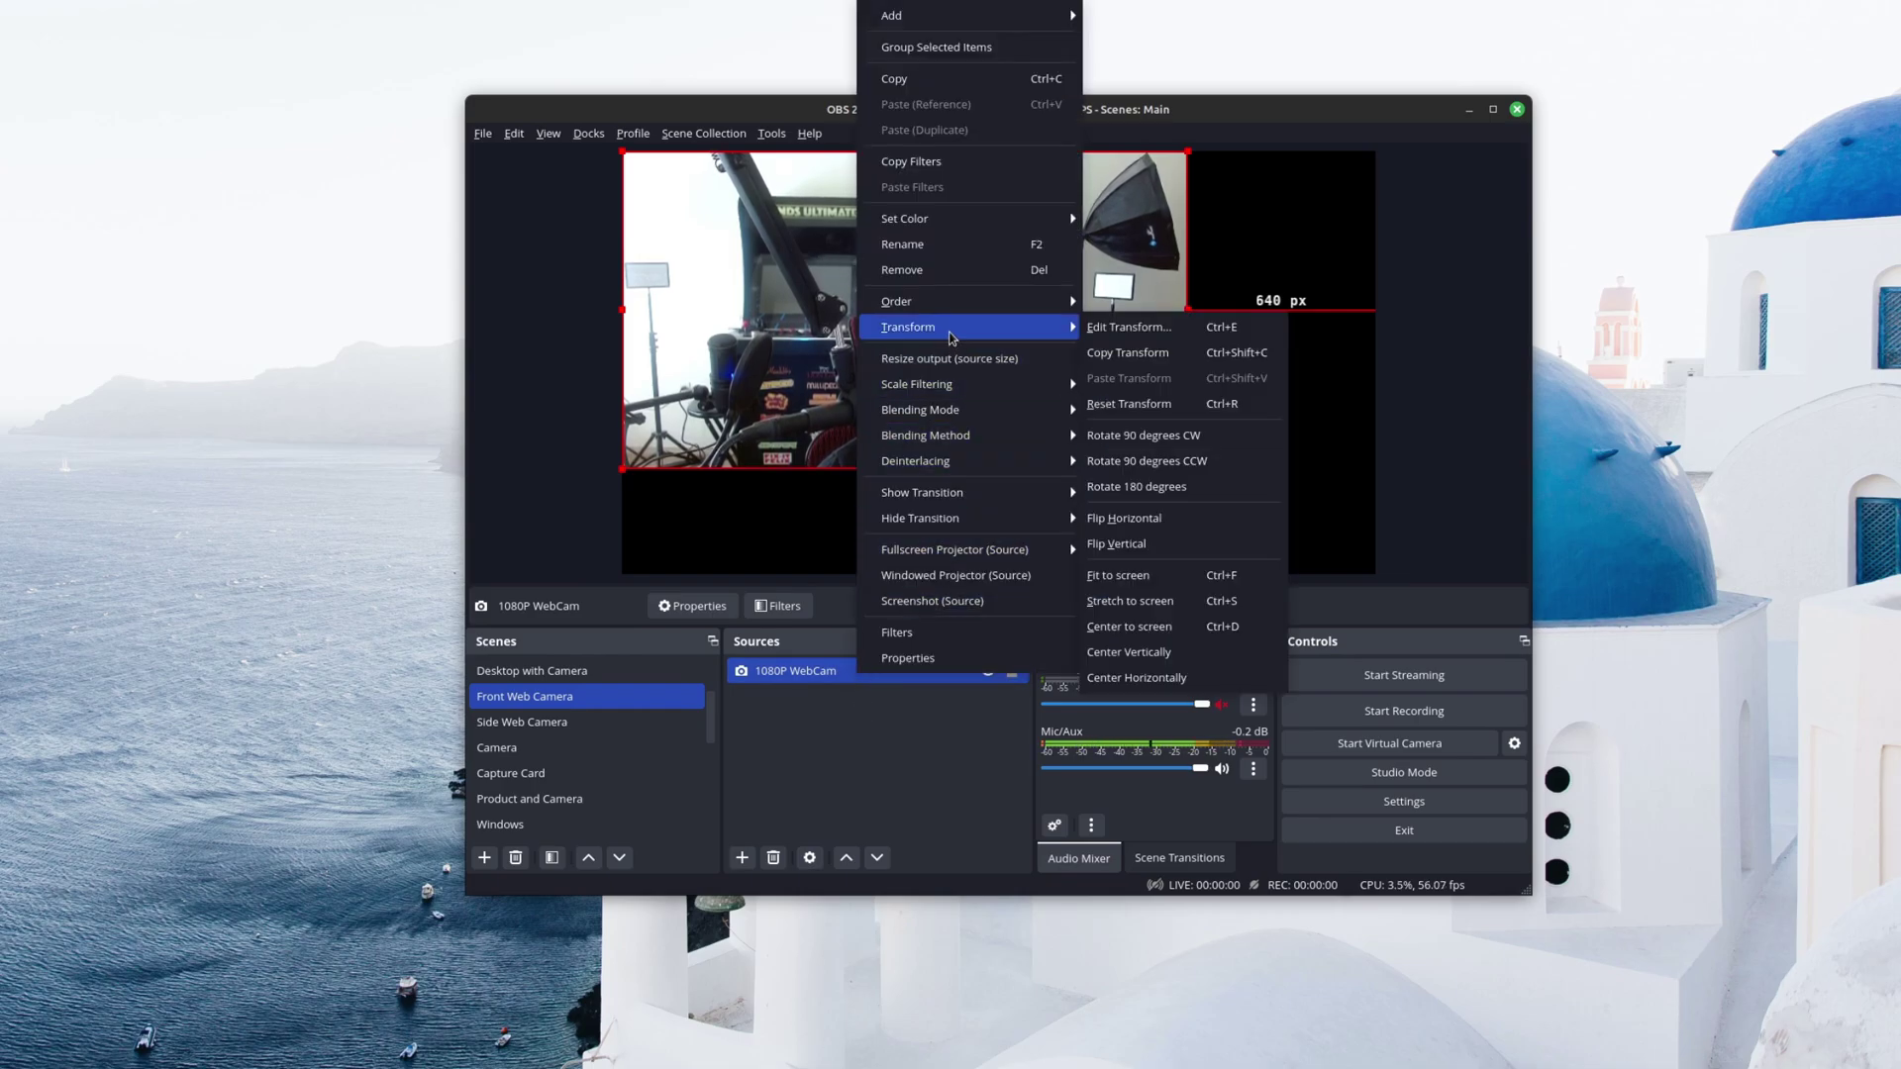
left_click(1188, 328)
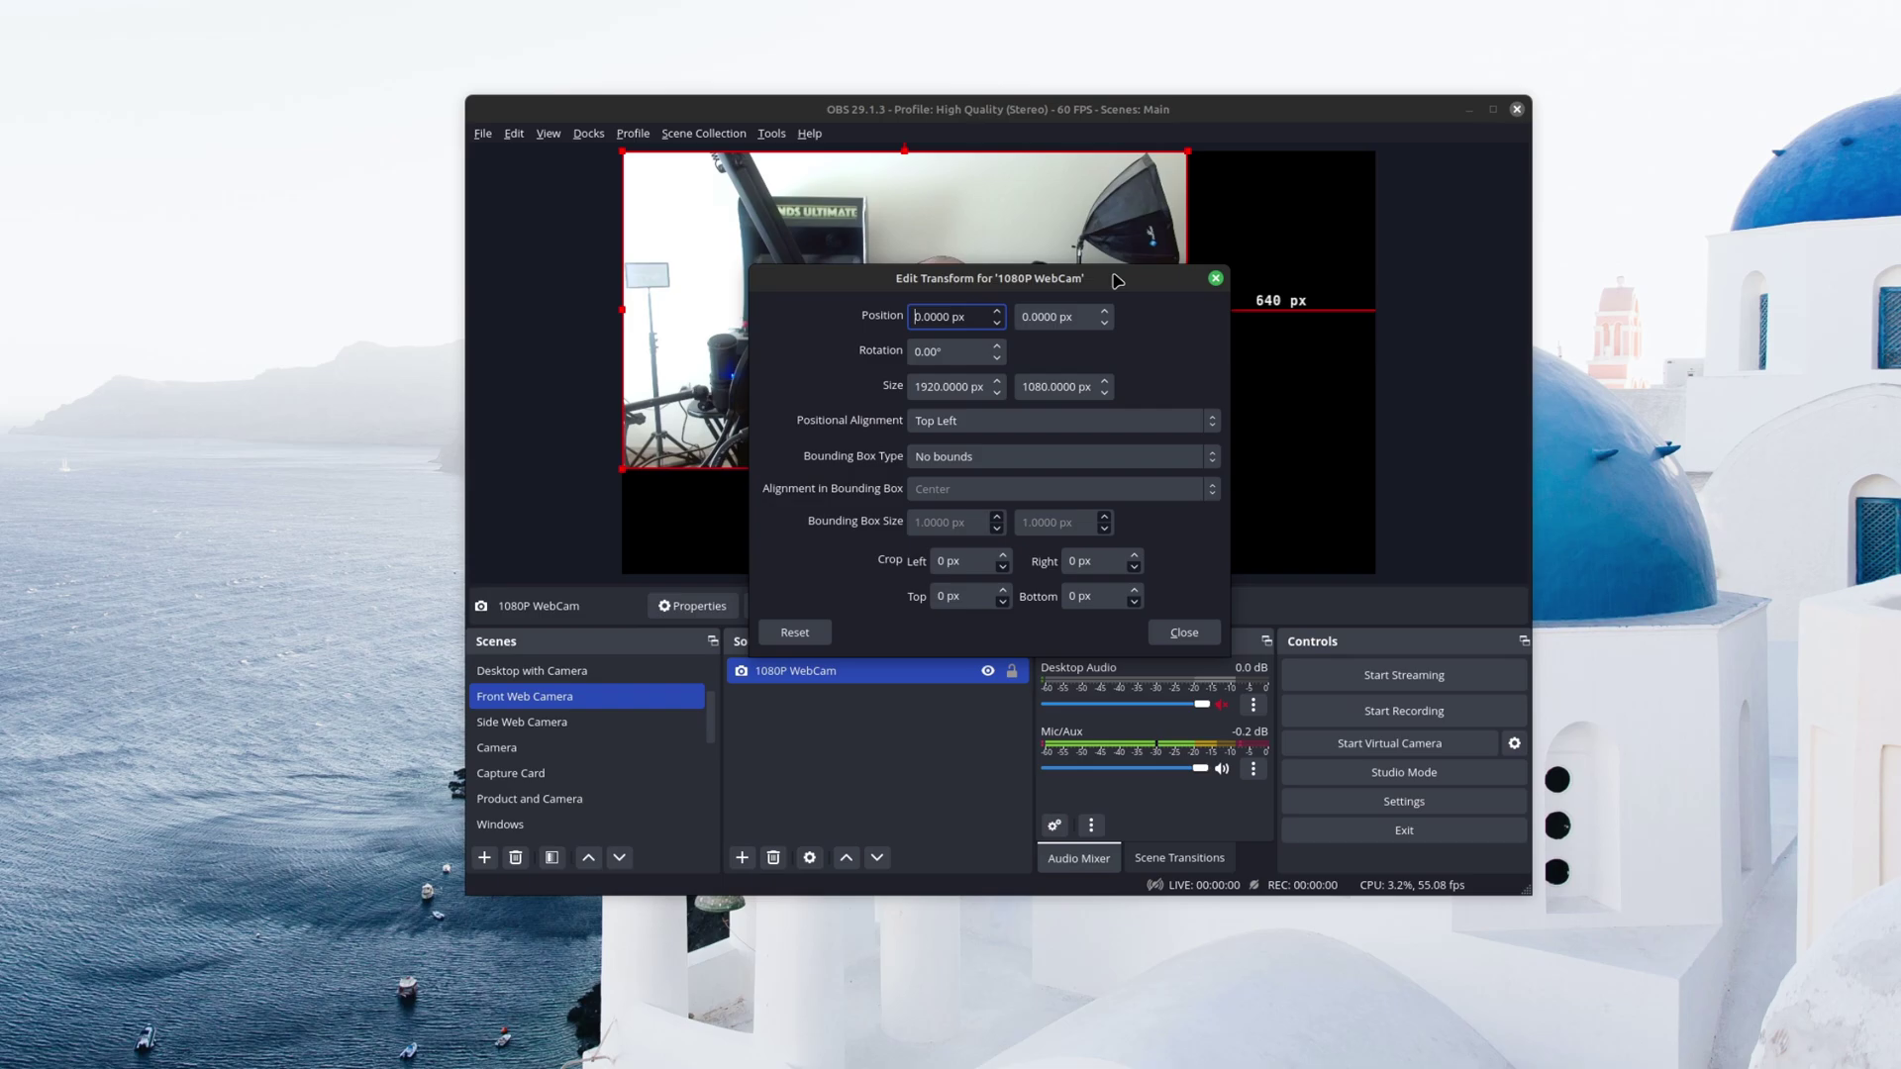
left_click_drag(1117, 282, 1645, 284)
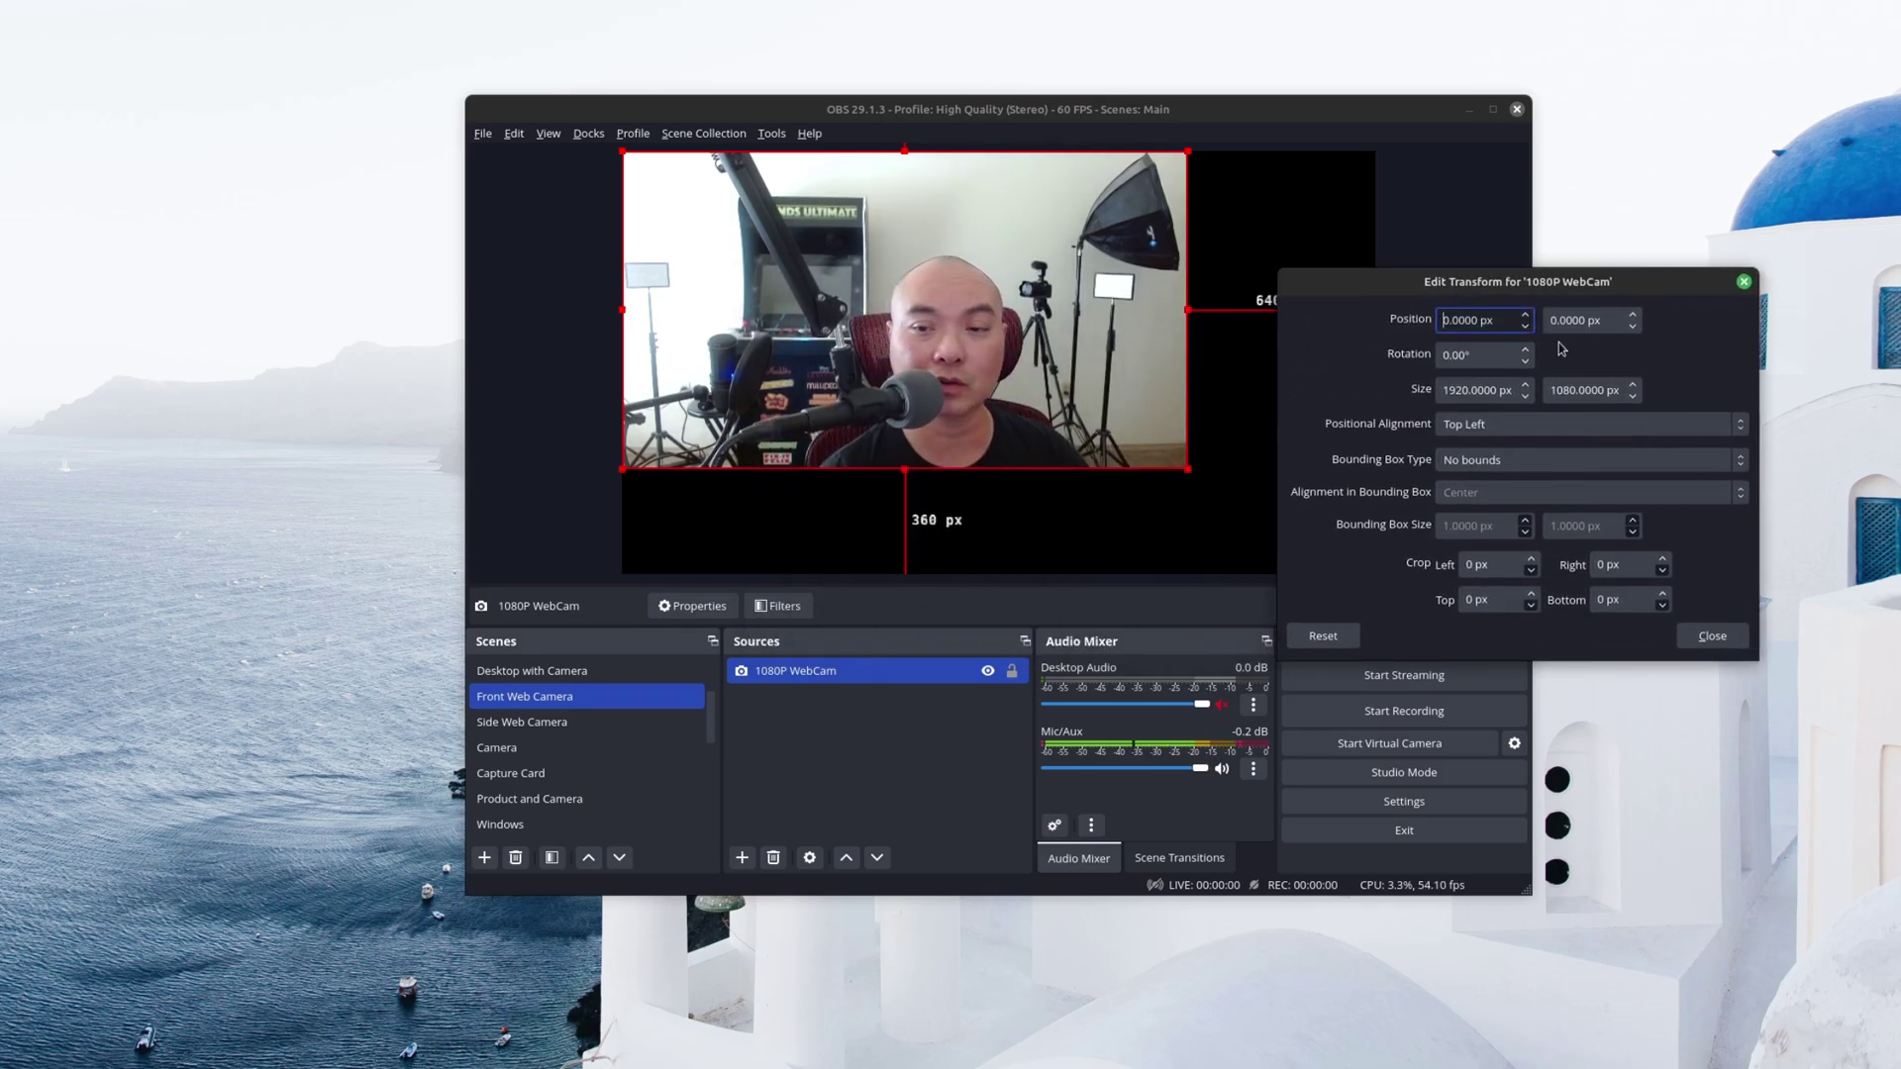
Step: Nudge the webcam position to X 11 px and Y -7 px
left_click(1528, 315)
left_click(1528, 315)
left_click(1528, 314)
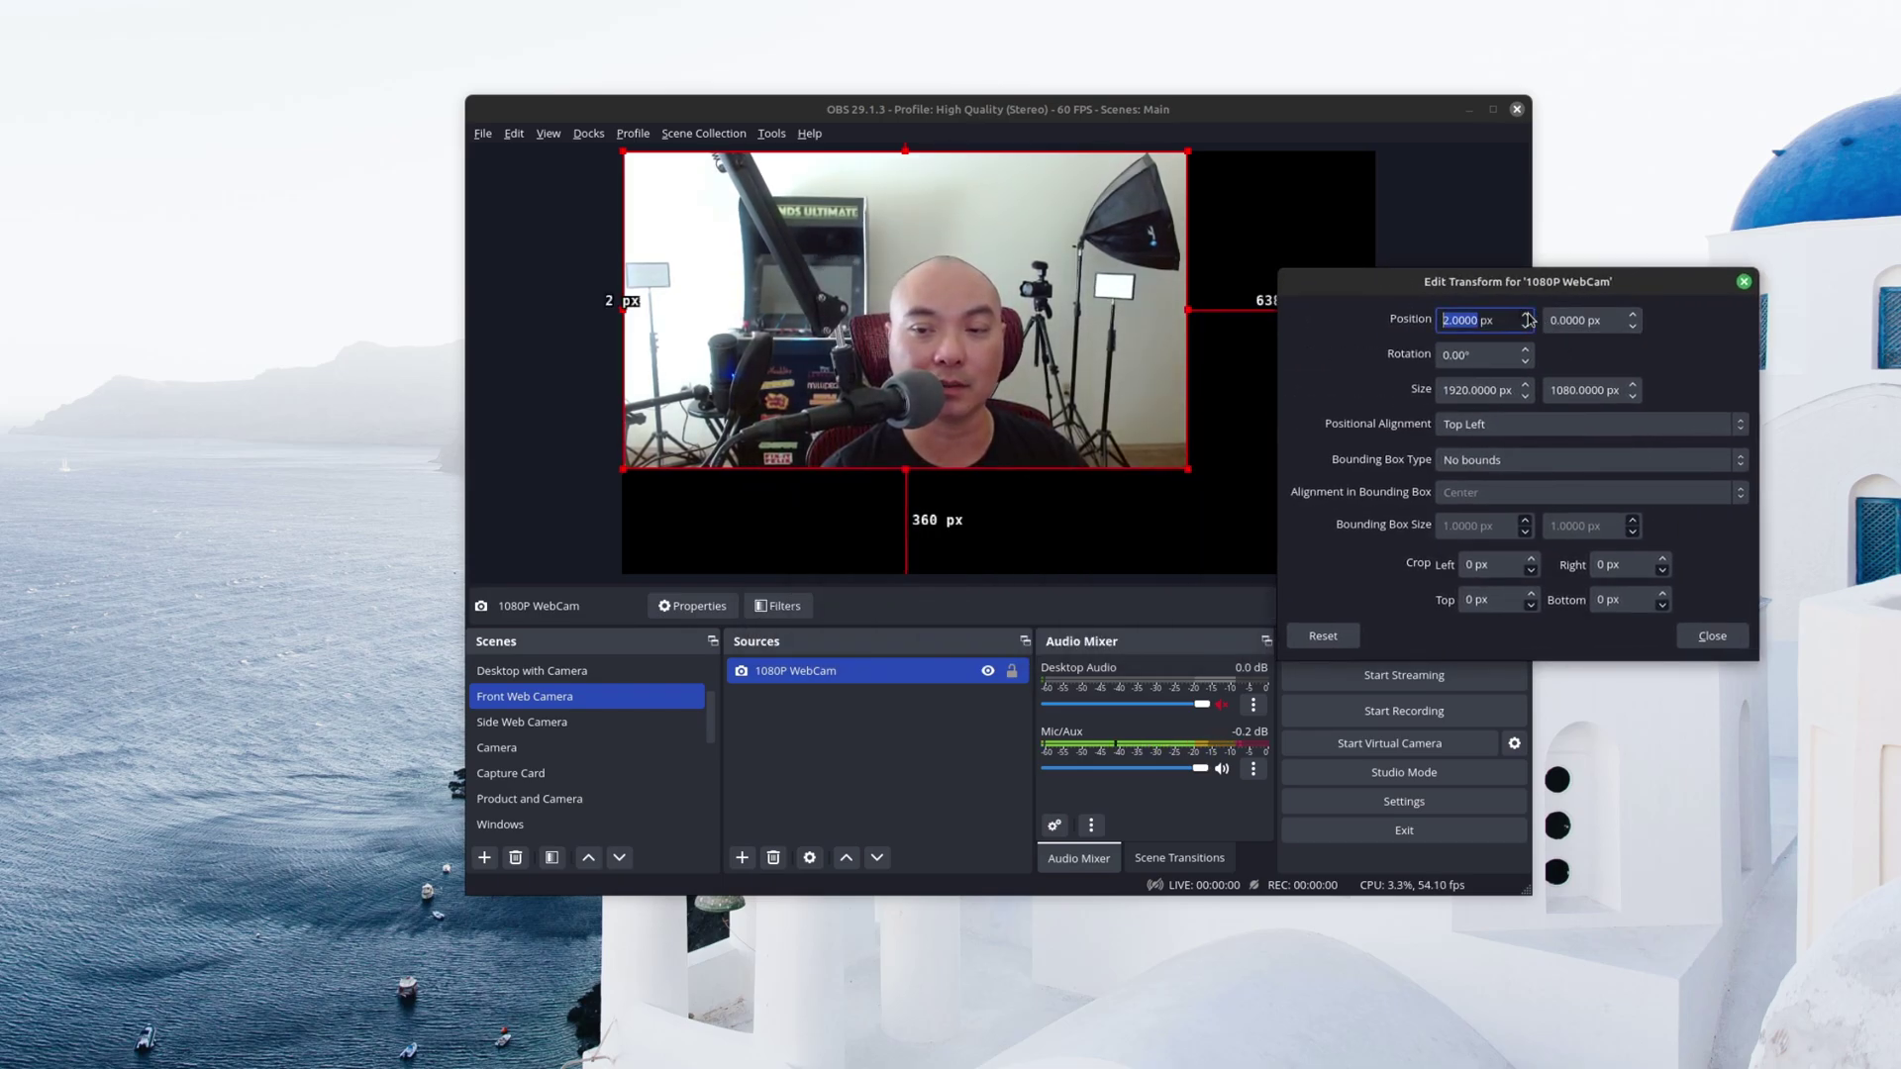
left_click(1528, 315)
left_click(1528, 315)
left_click(1528, 315)
left_click(1528, 315)
left_click(1528, 314)
left_click(1528, 315)
left_click(1528, 315)
left_click(1528, 315)
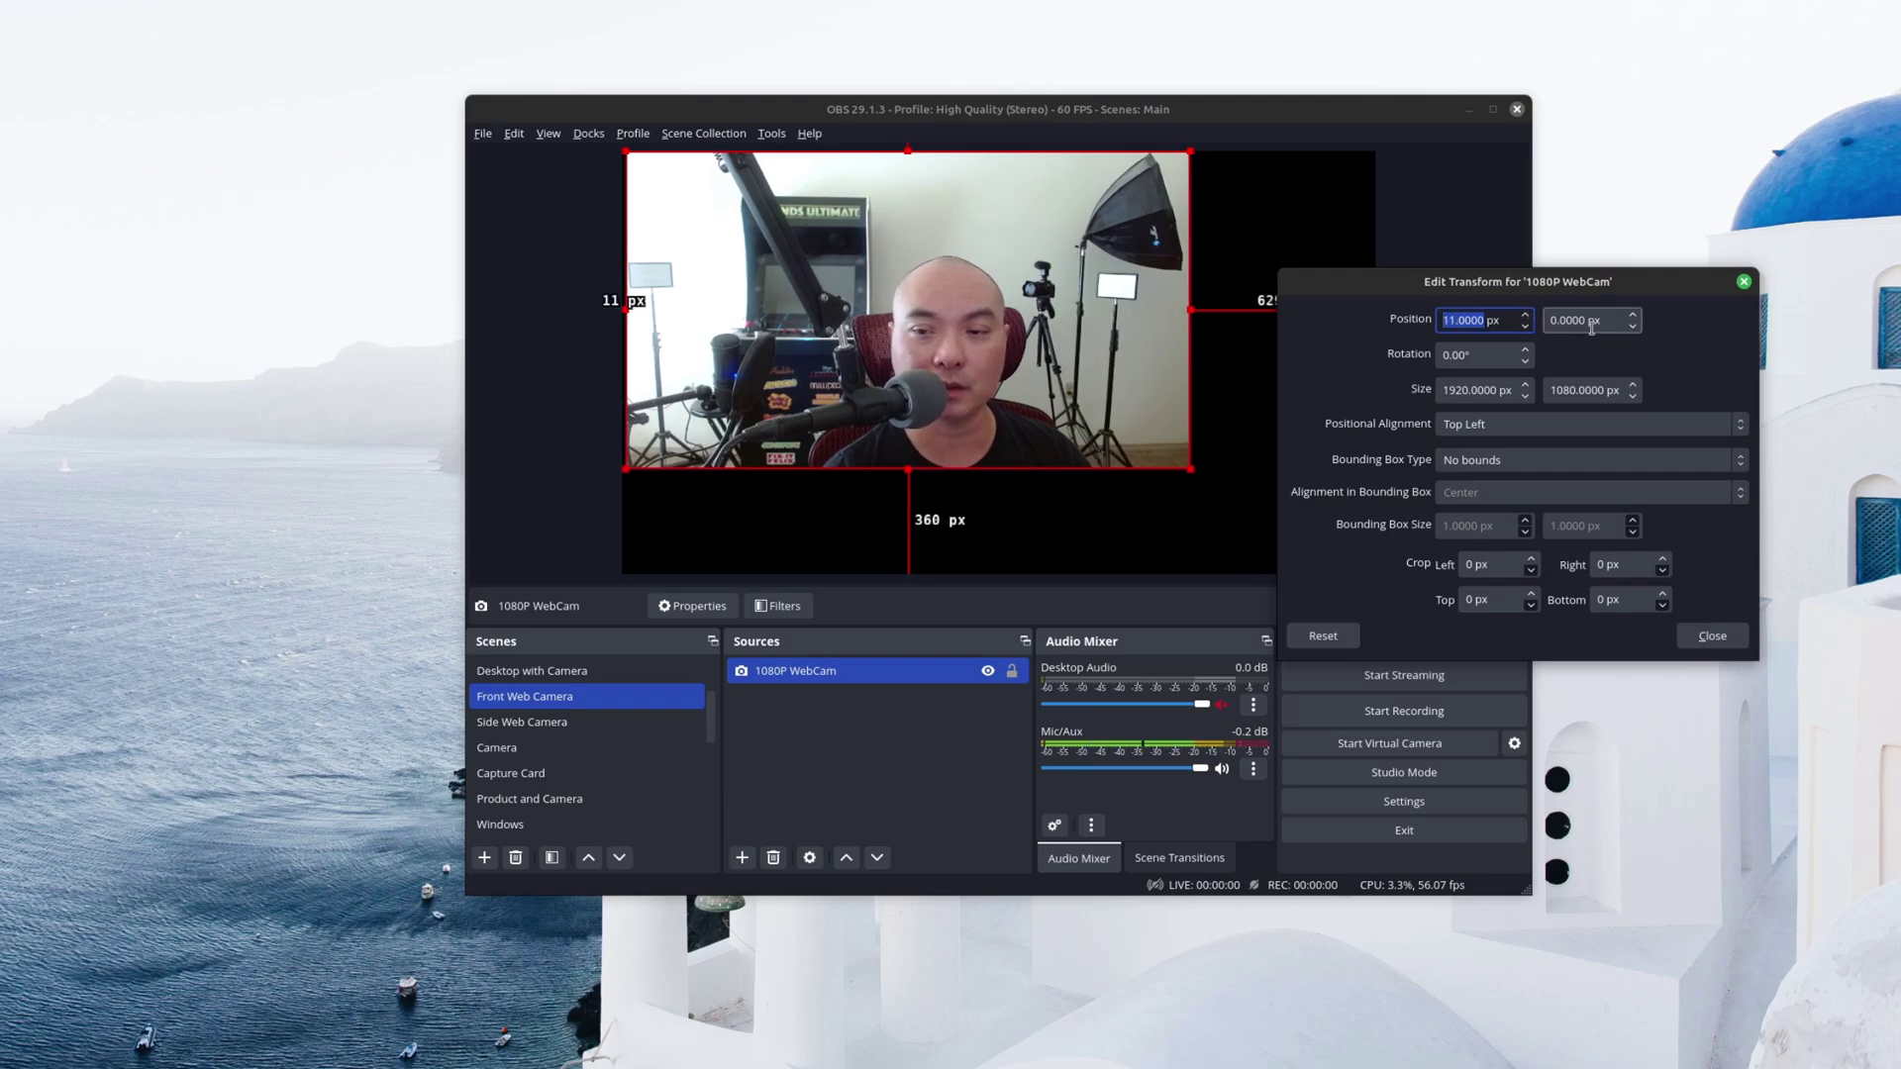
left_click(1631, 328)
left_click(1632, 327)
left_click(1632, 328)
left_click(1632, 328)
left_click(1631, 328)
left_click(1632, 328)
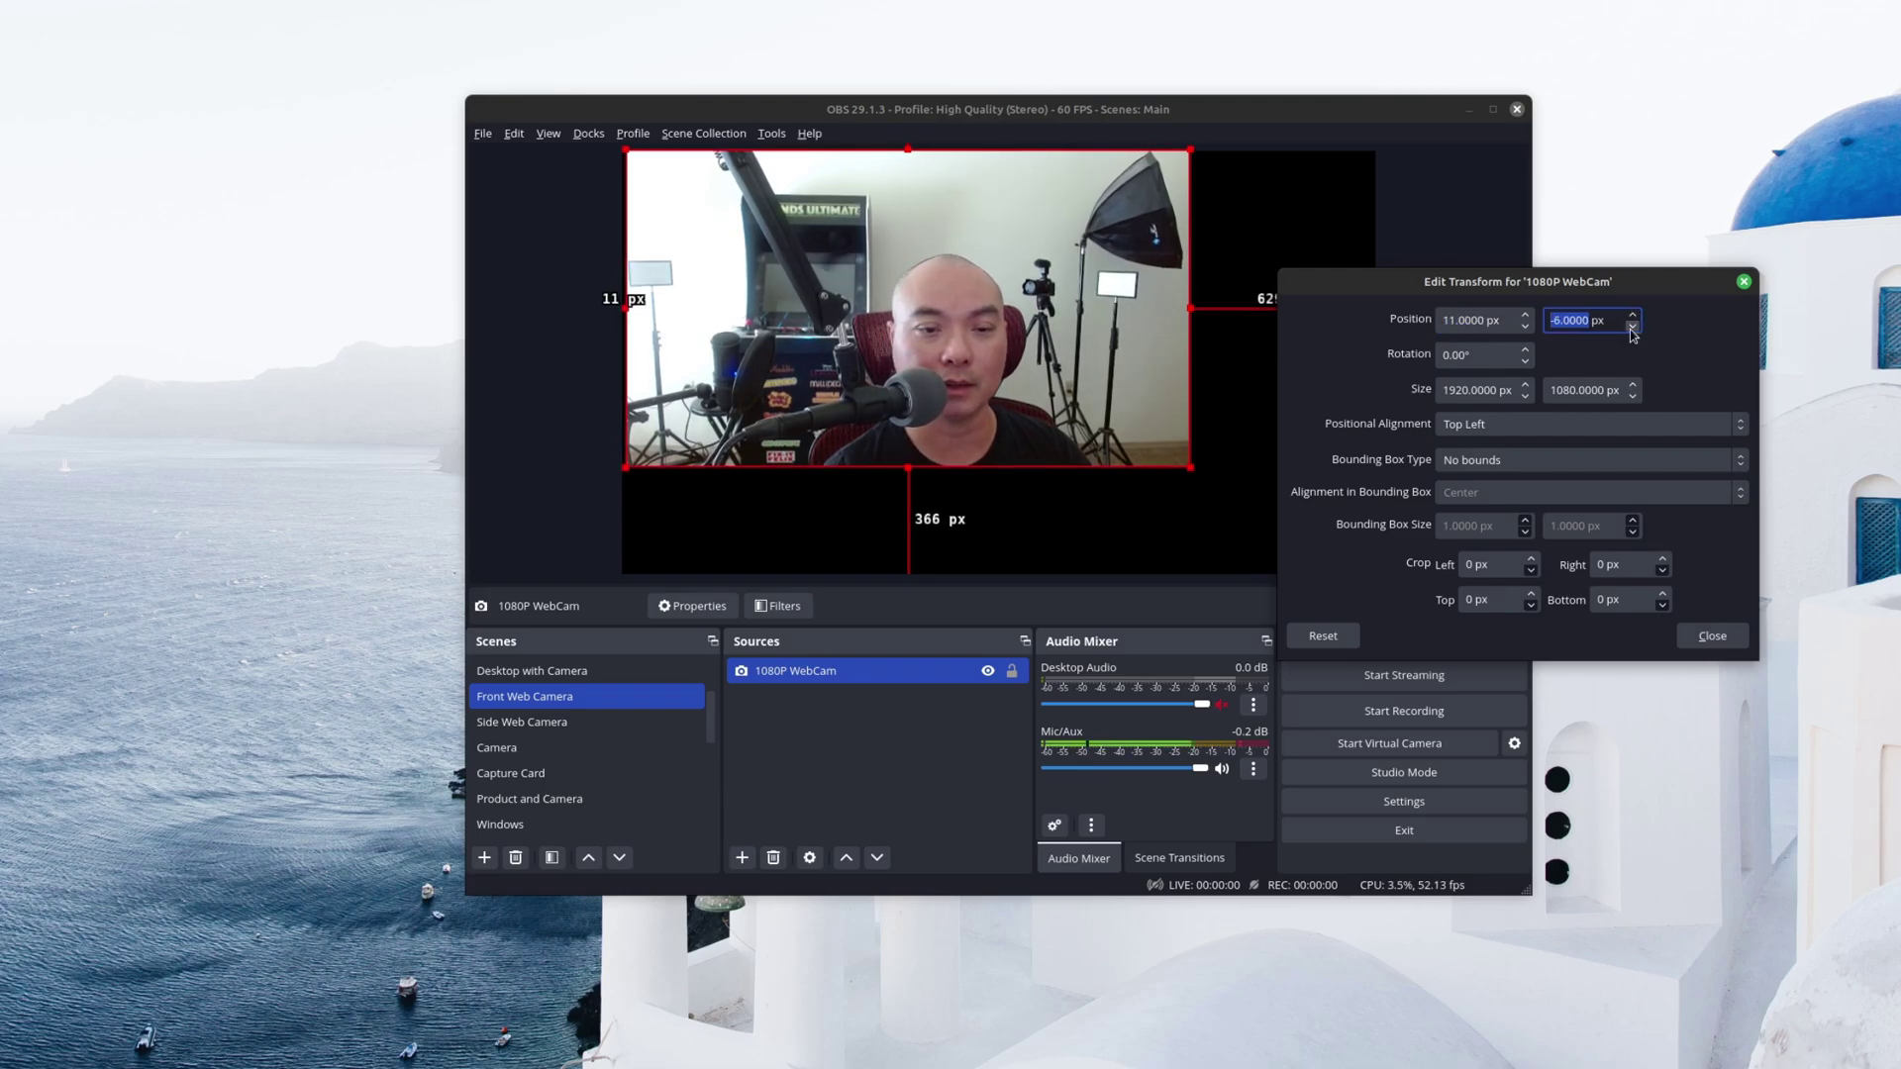
left_click(1632, 327)
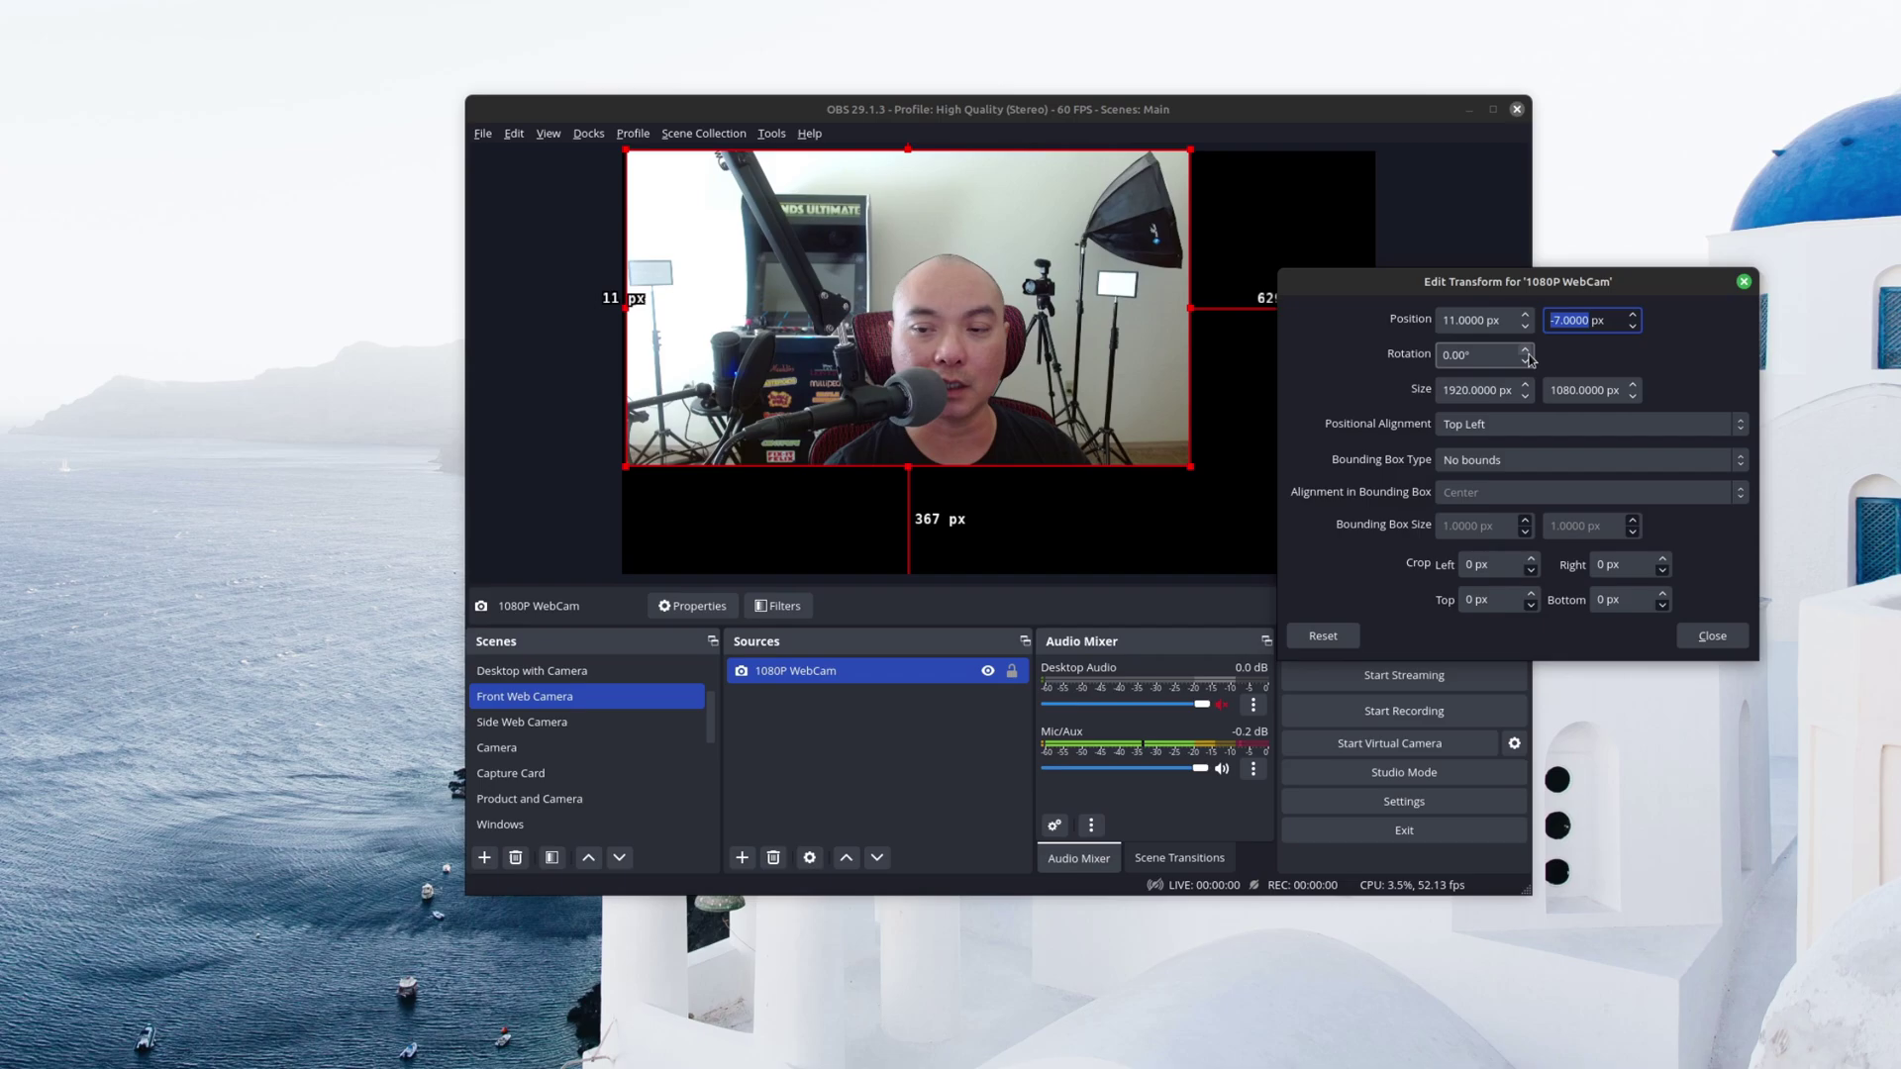
Step: Set the webcam rotation to 0.80° and widen it toward 1929 px
left_click(1528, 351)
left_click(1528, 352)
left_click(1528, 352)
left_click(1528, 351)
left_click(1528, 351)
left_click(1528, 352)
left_click(1528, 352)
left_click(1528, 352)
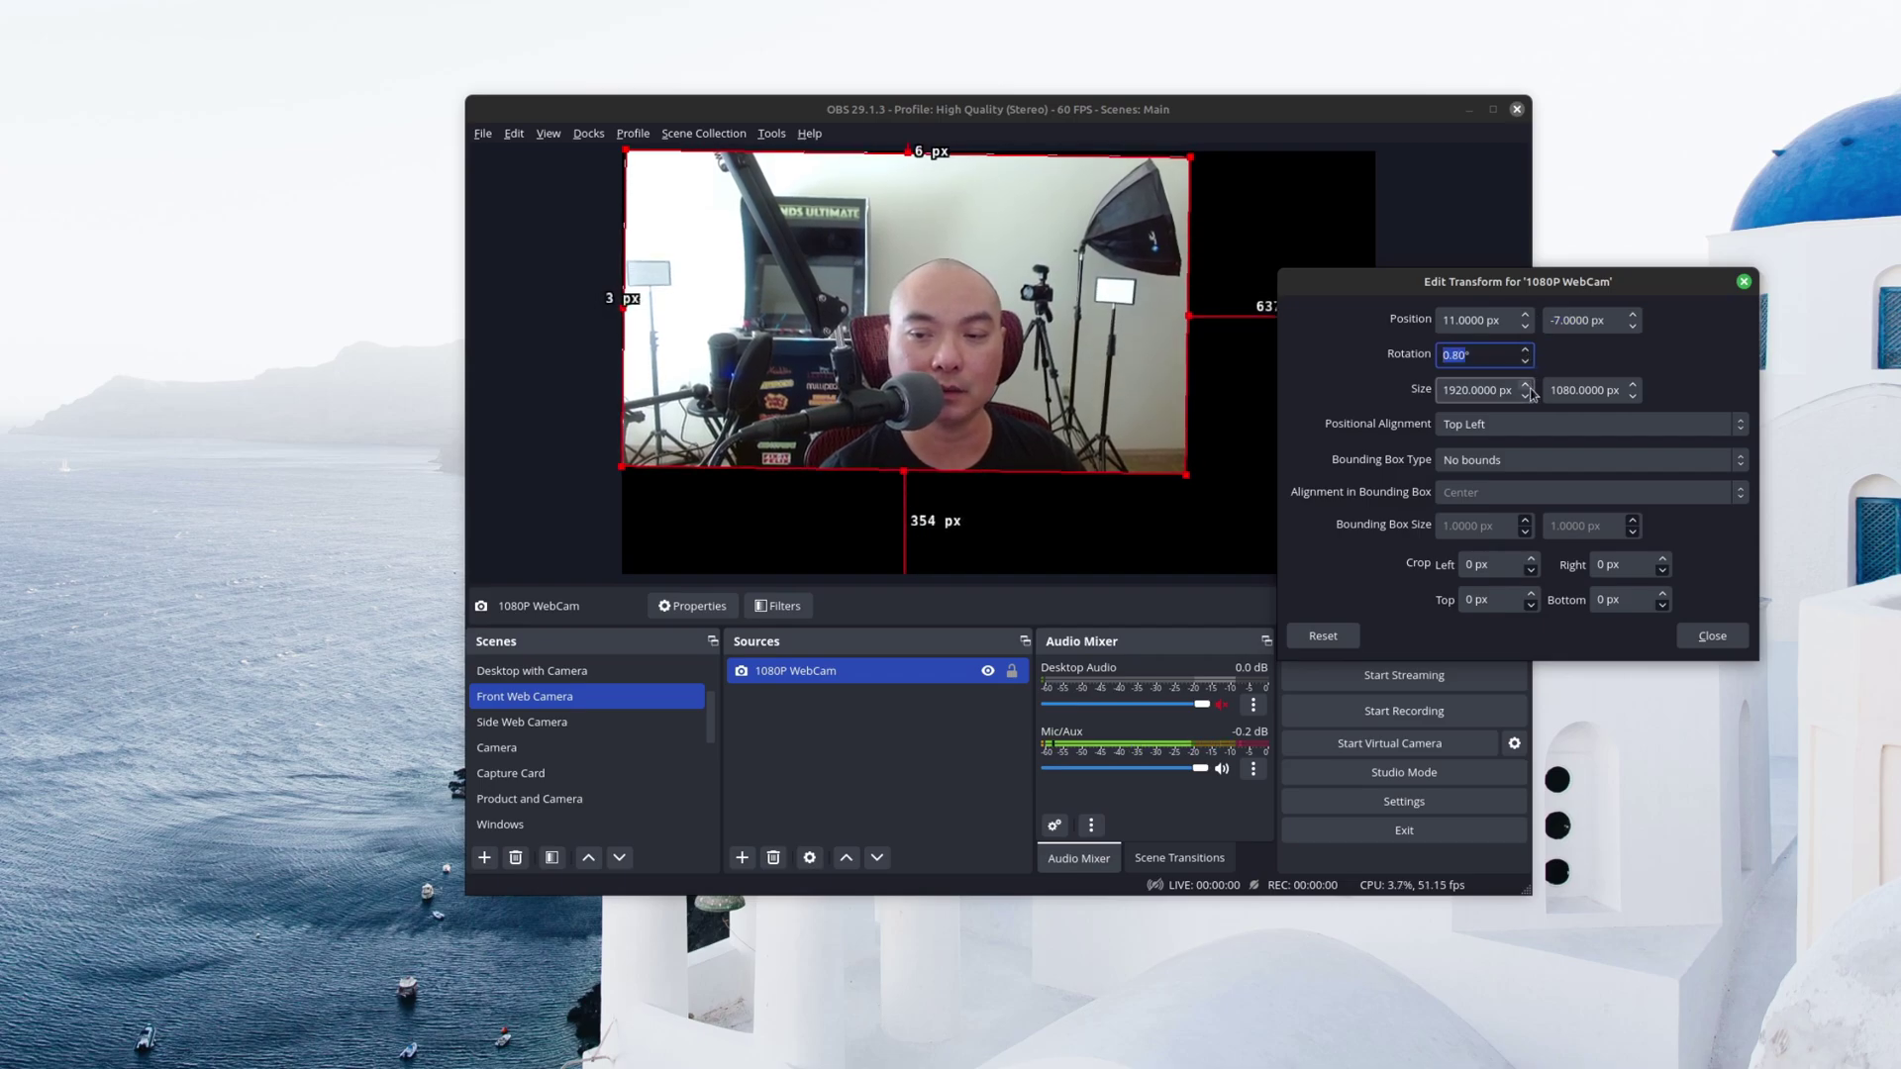
left_click(1529, 386)
left_click(1529, 386)
double_click(1529, 386)
left_click(1529, 386)
left_click(1529, 386)
left_click(1529, 386)
left_click(1529, 386)
left_click(1529, 387)
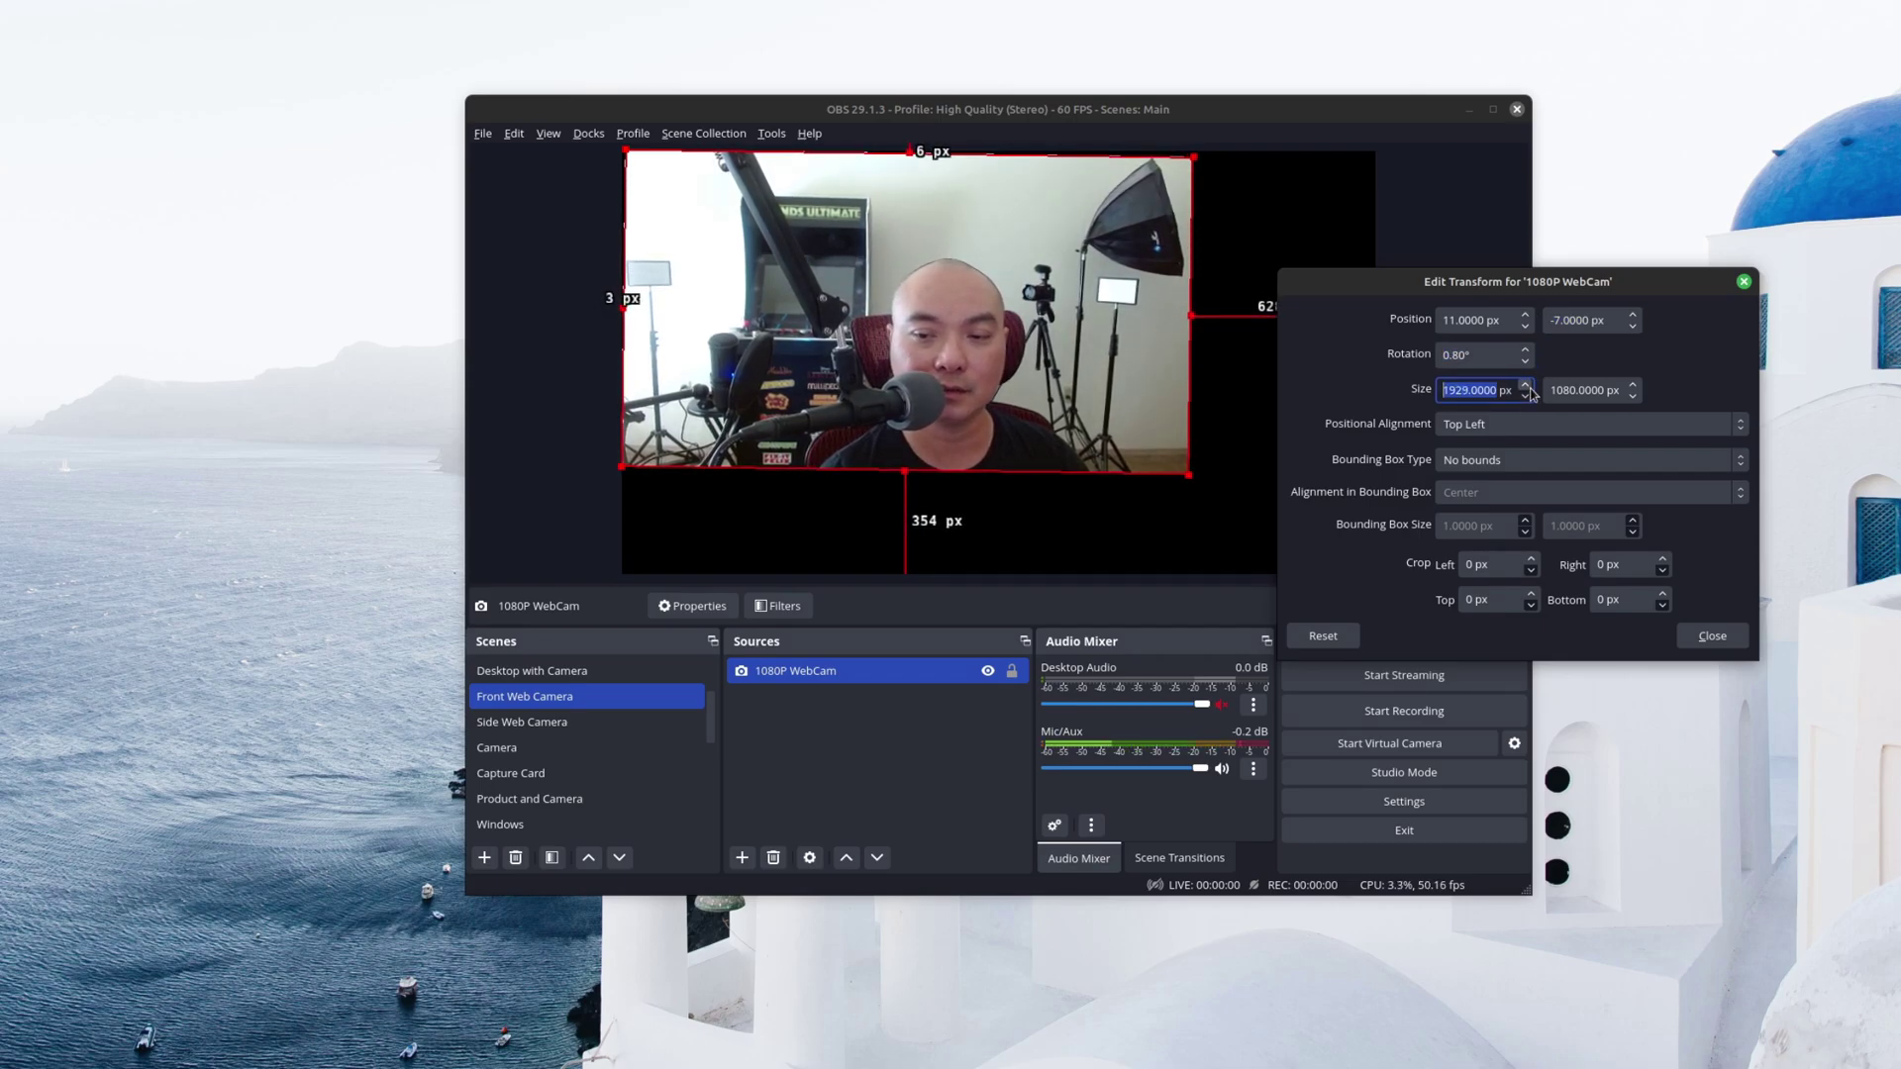
Step: Set bounding box type to Stretch to bounds and alignment to Top Left
left_click(1738, 427)
left_click(1626, 442)
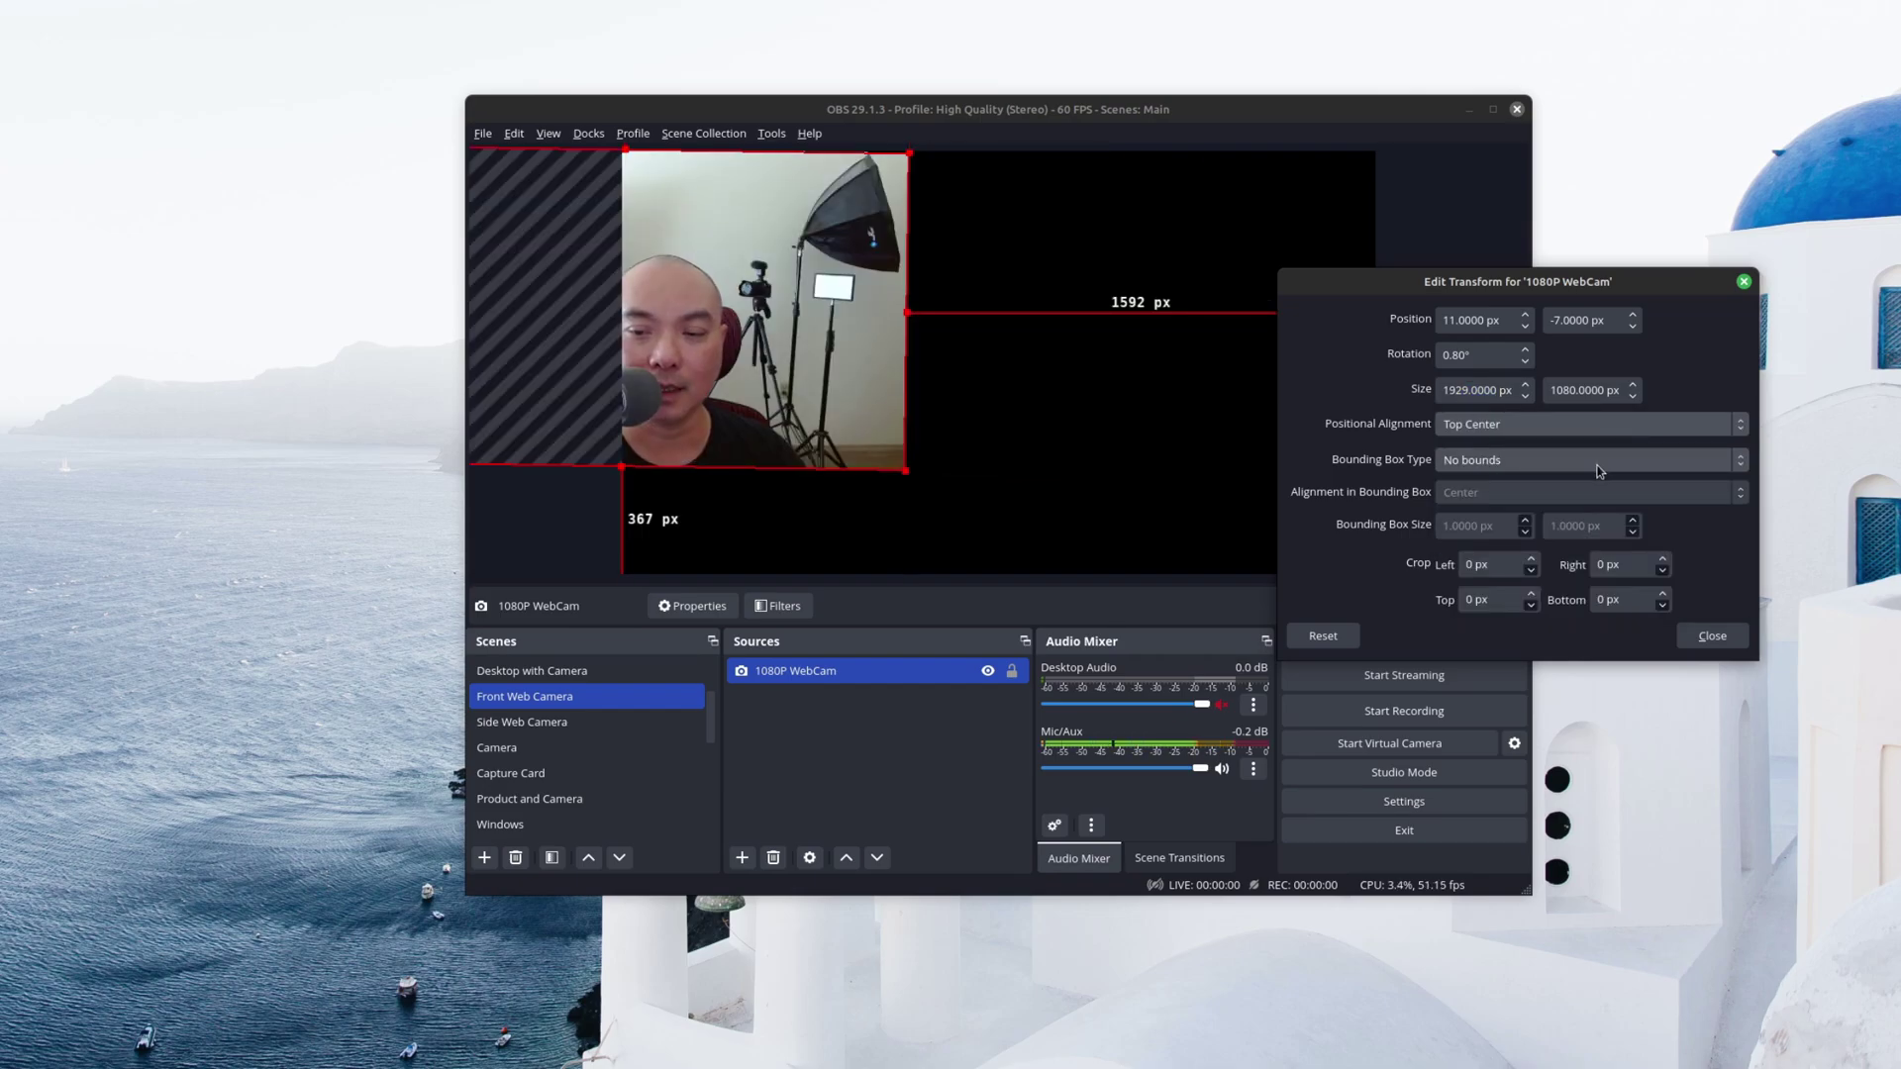
left_click(1740, 462)
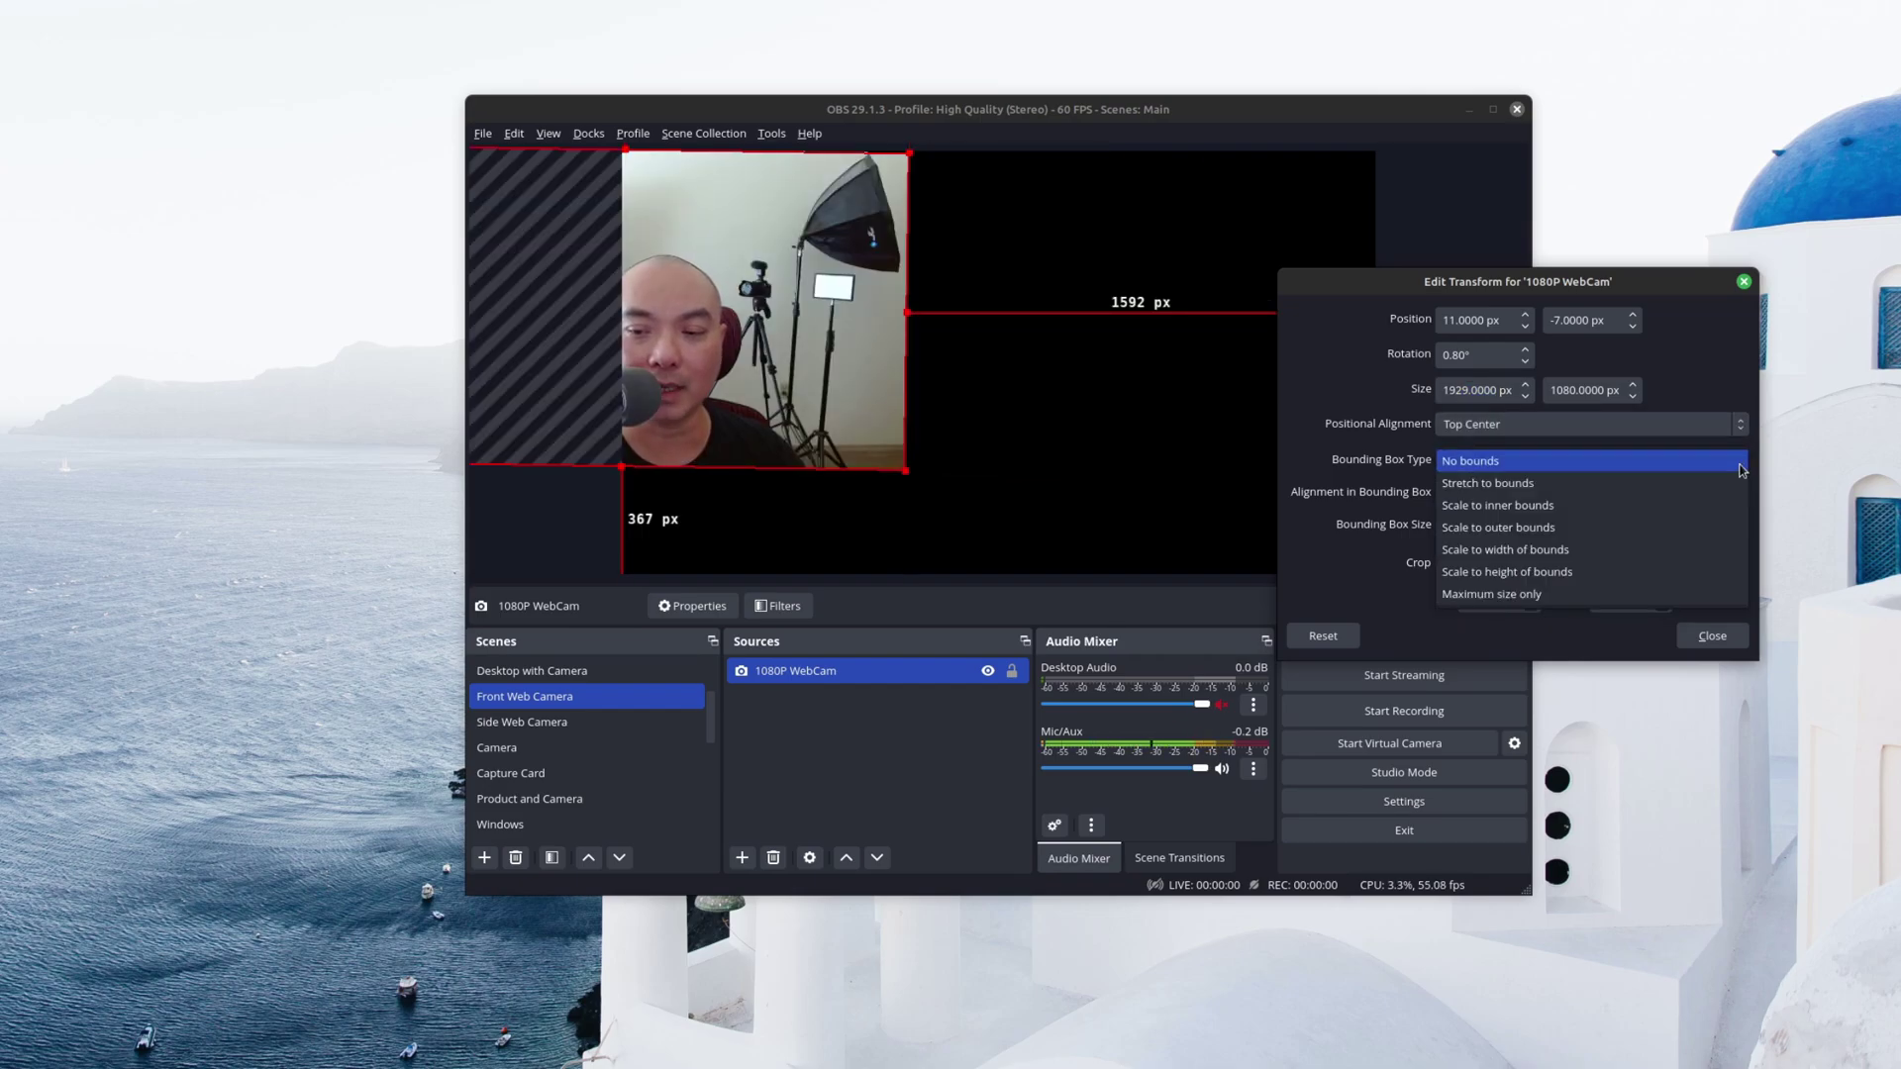
left_click(1638, 487)
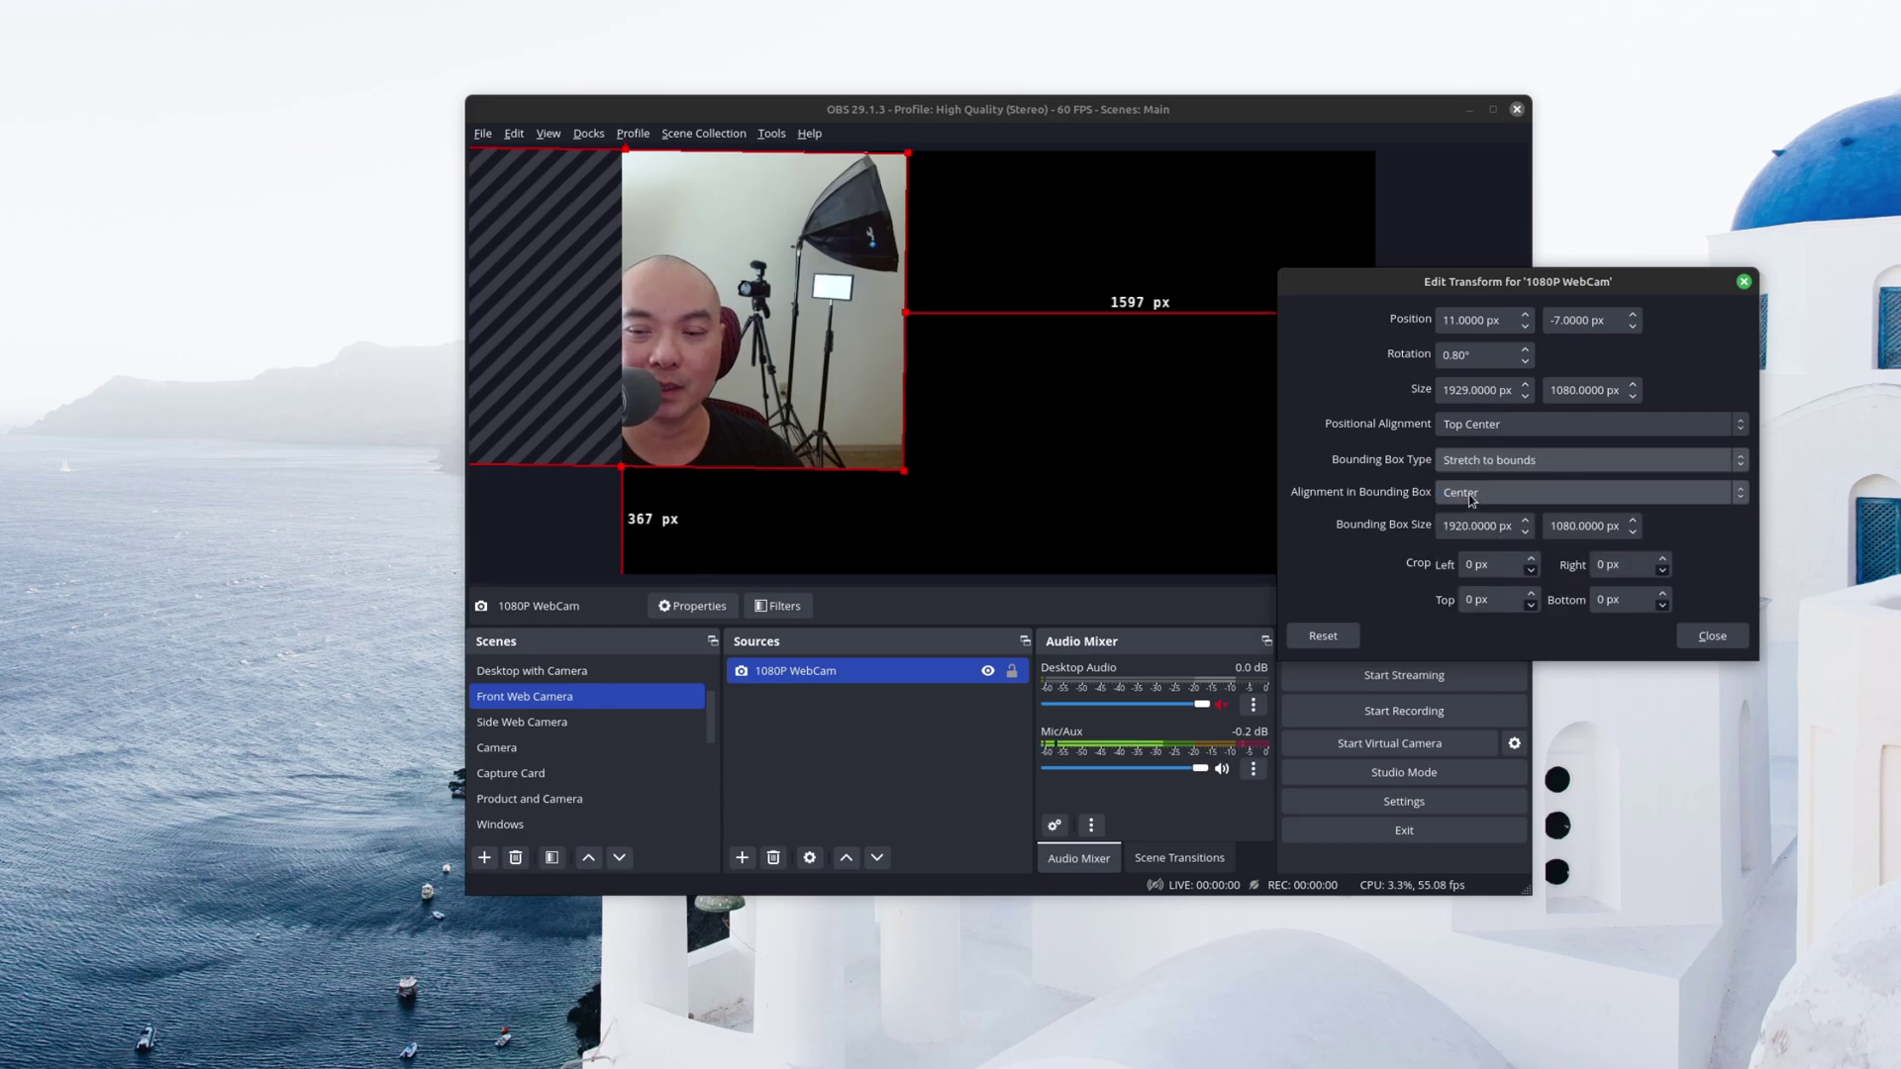
left_click(1719, 432)
left_click(1559, 408)
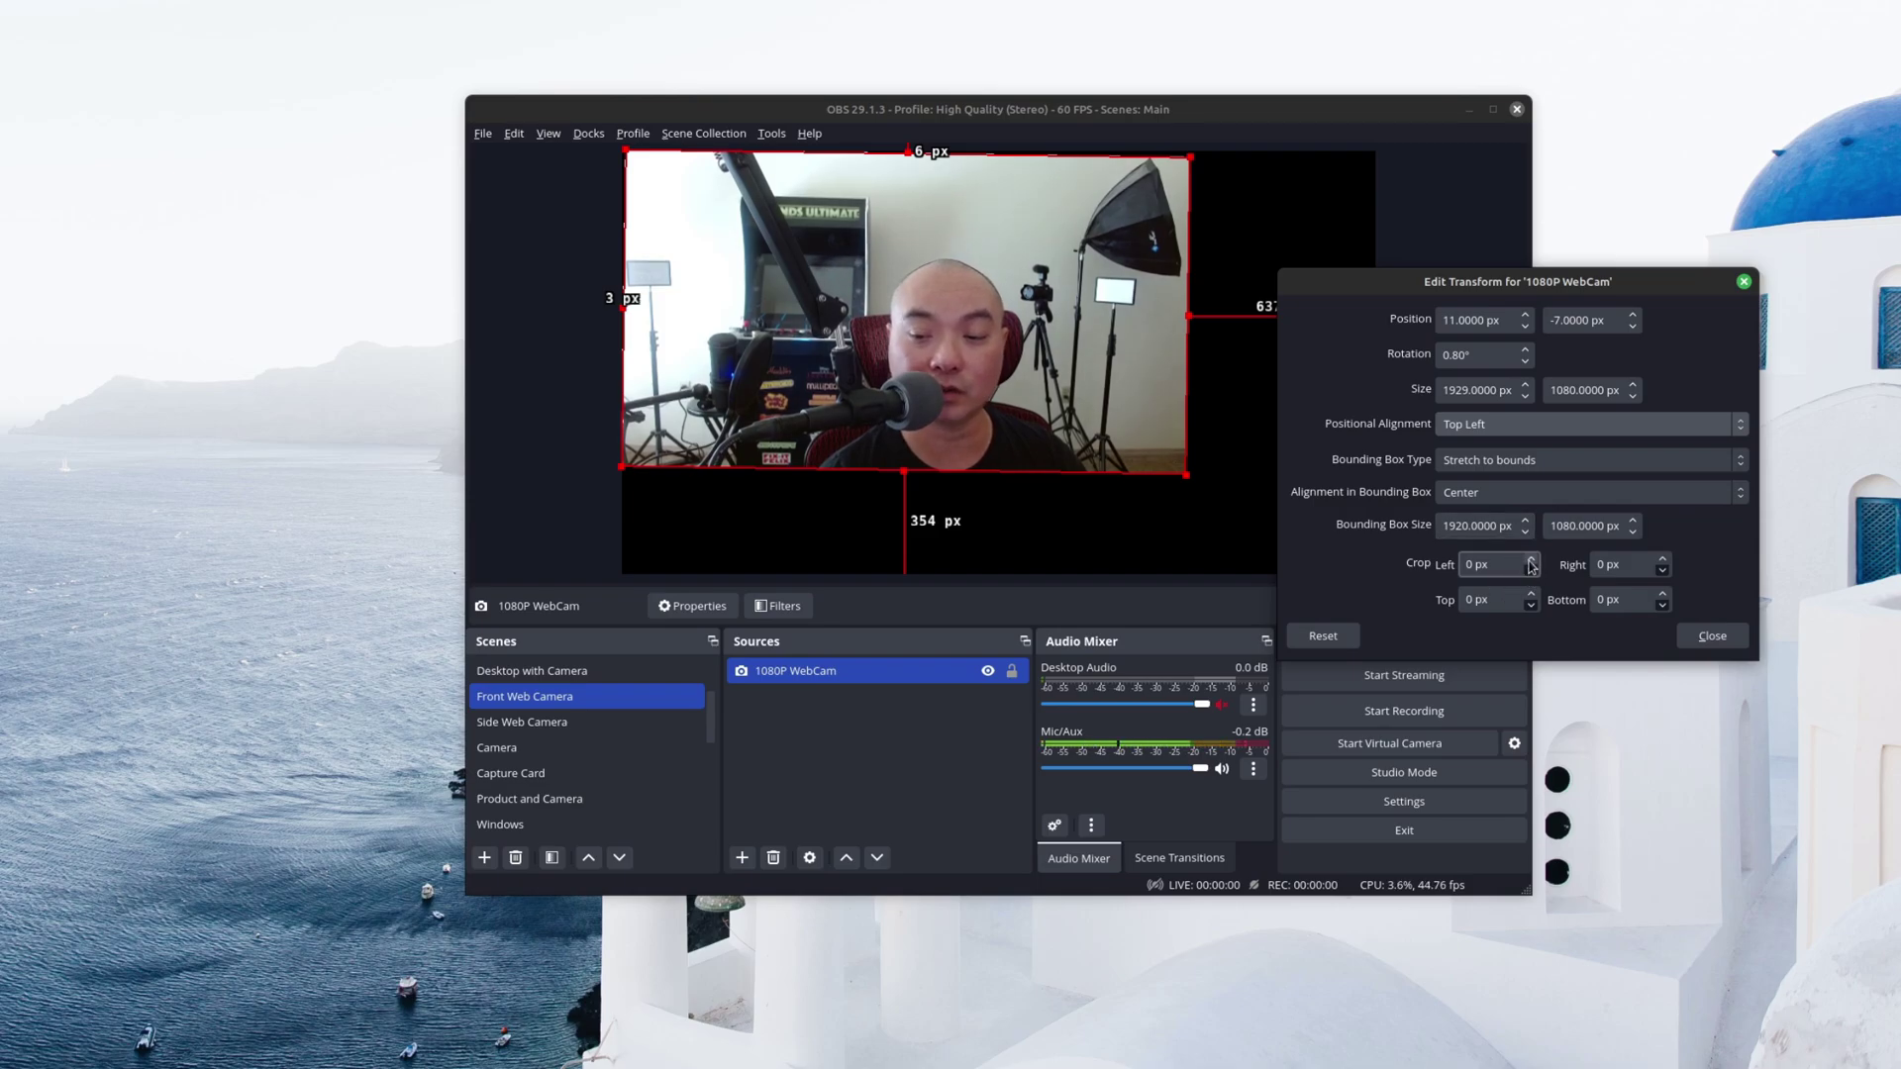
Step: Crop Left 7, Right 4, Top 5, Bottom 5 px, then Reset the transform
scroll(1530, 565, "up", 7)
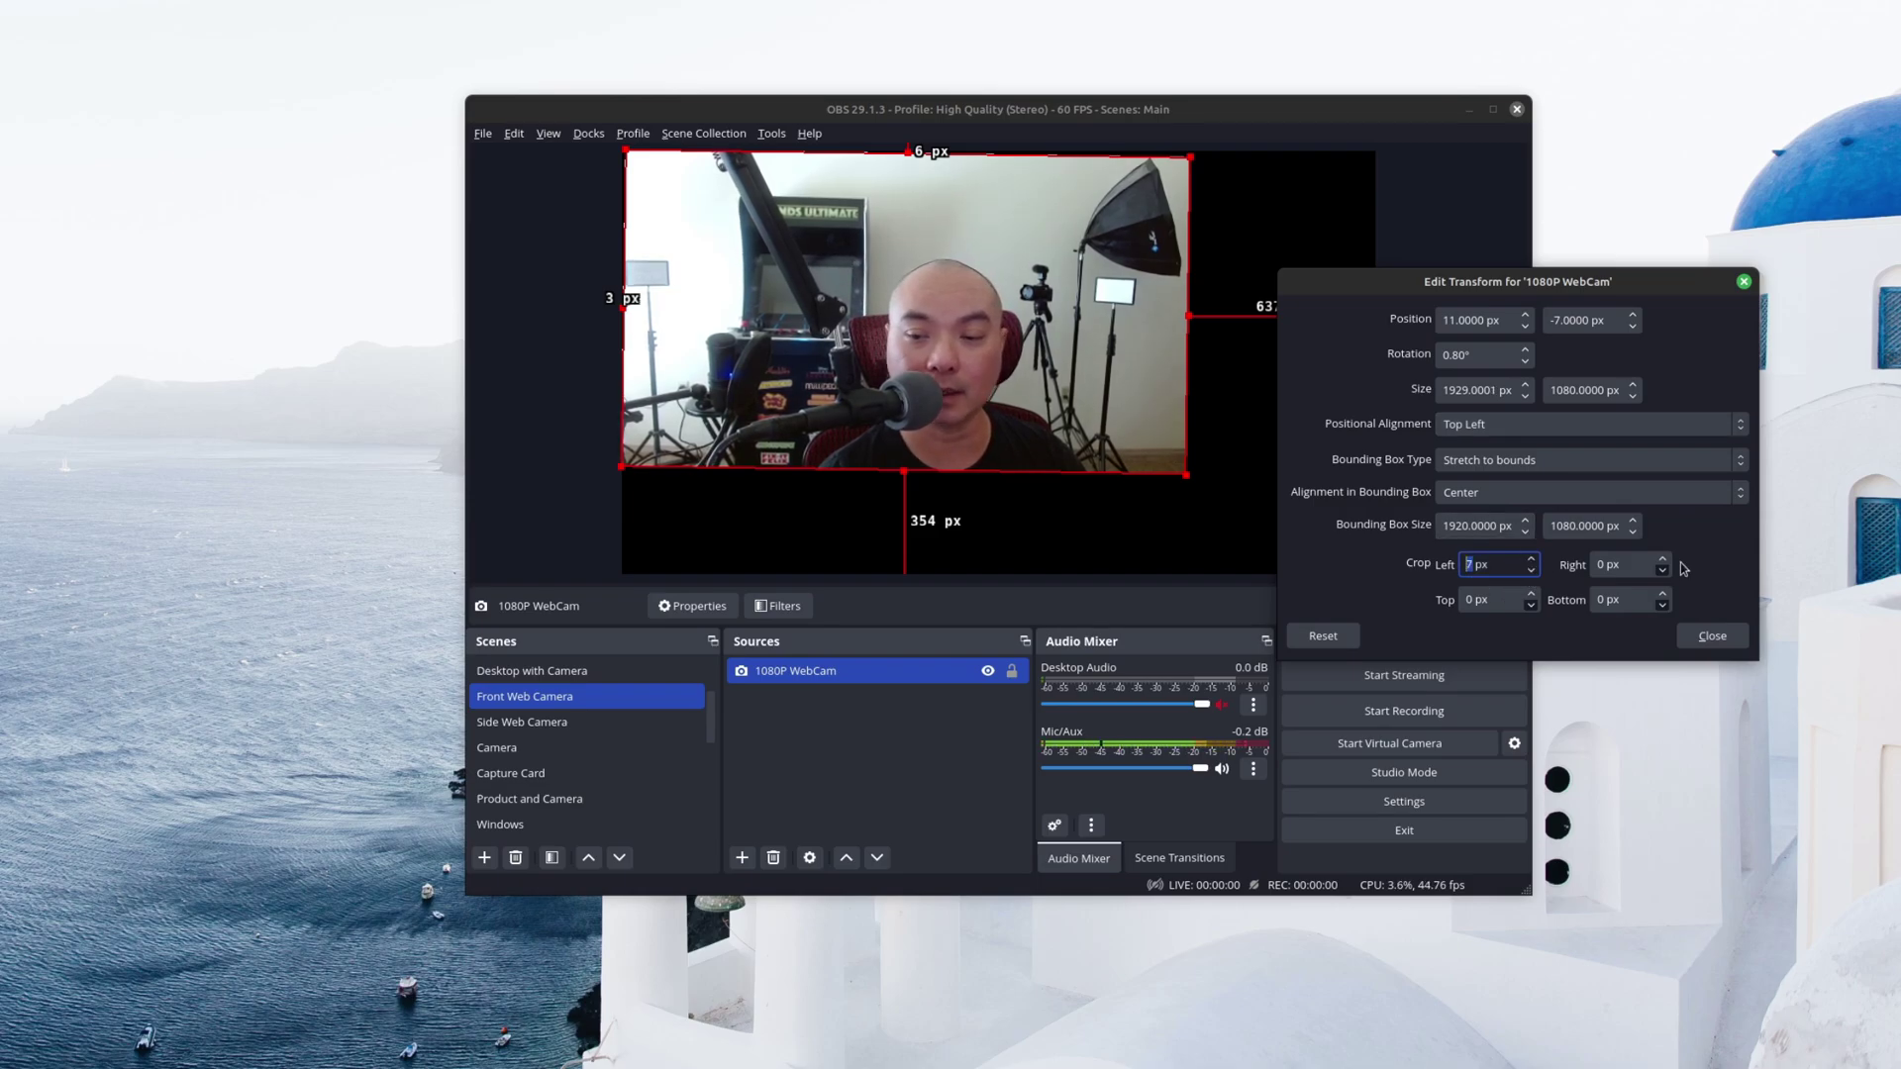
scroll(1663, 565, "up", 4)
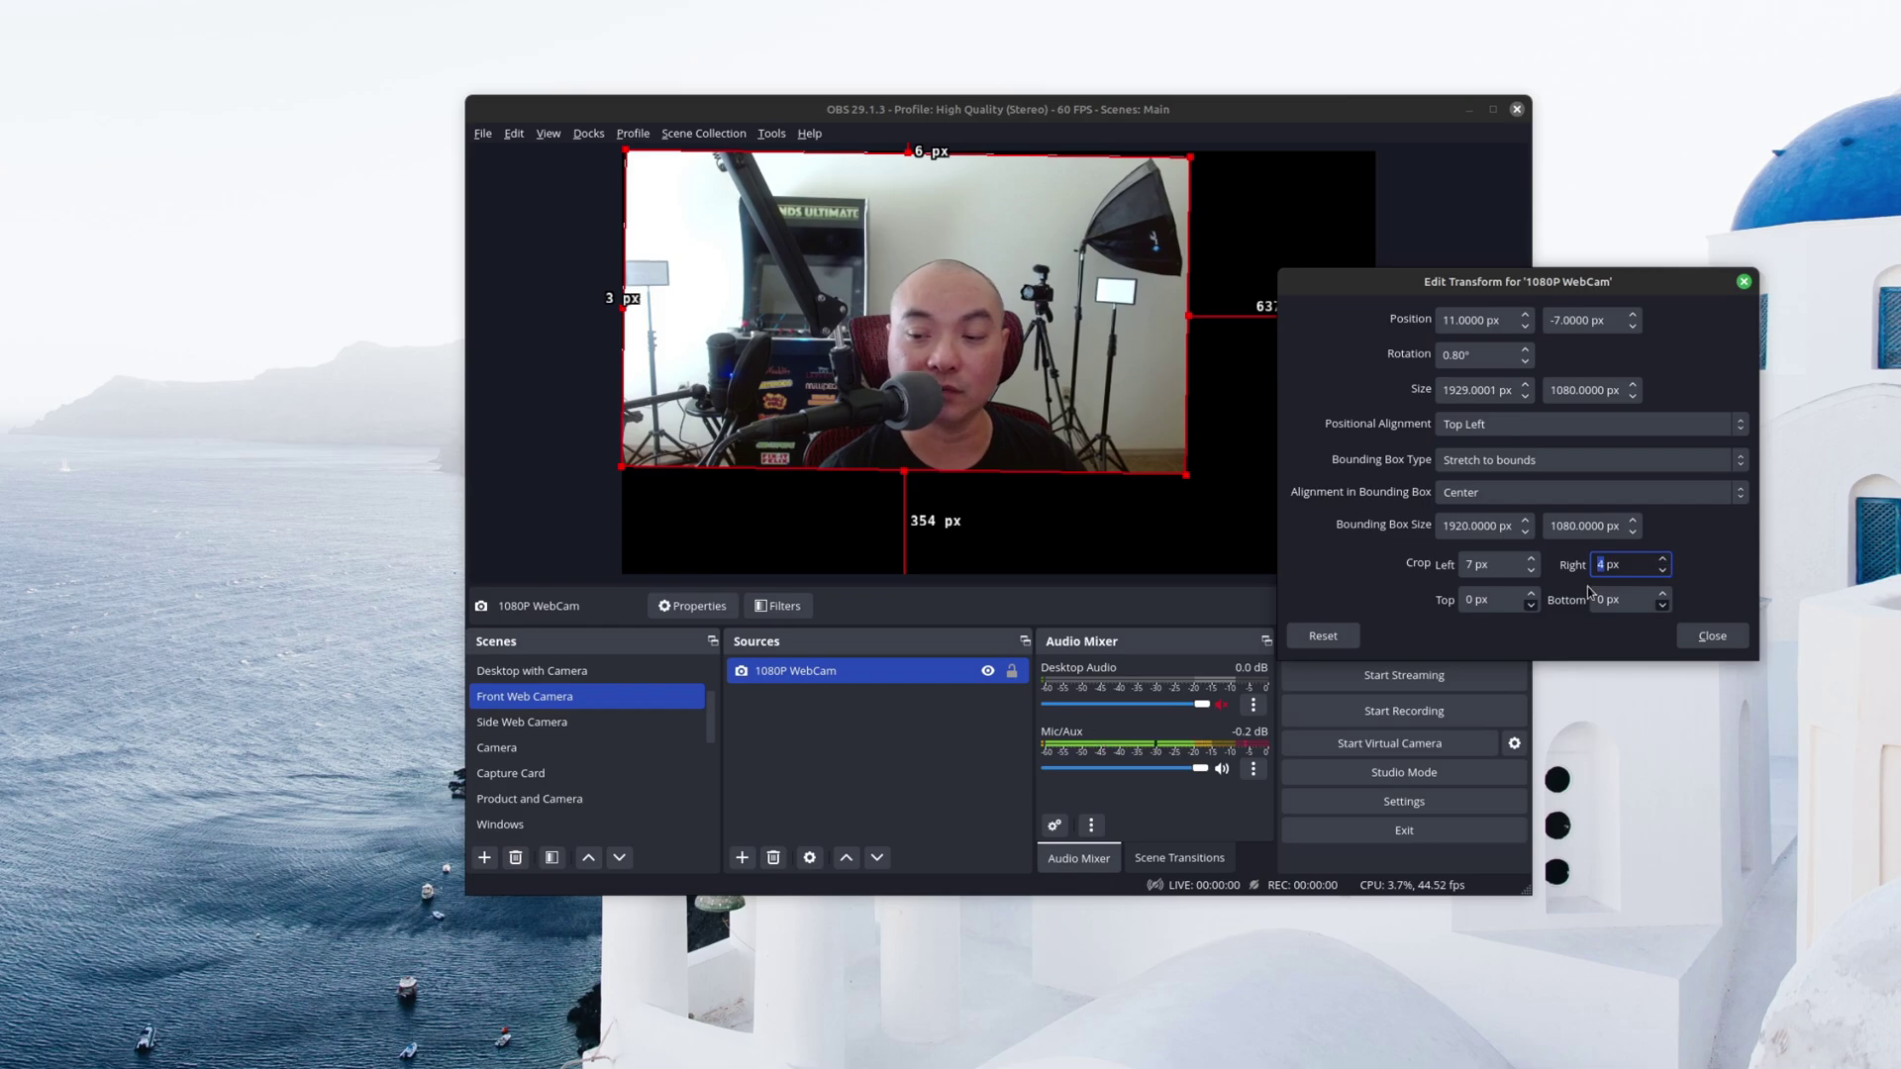
left_click(1532, 607)
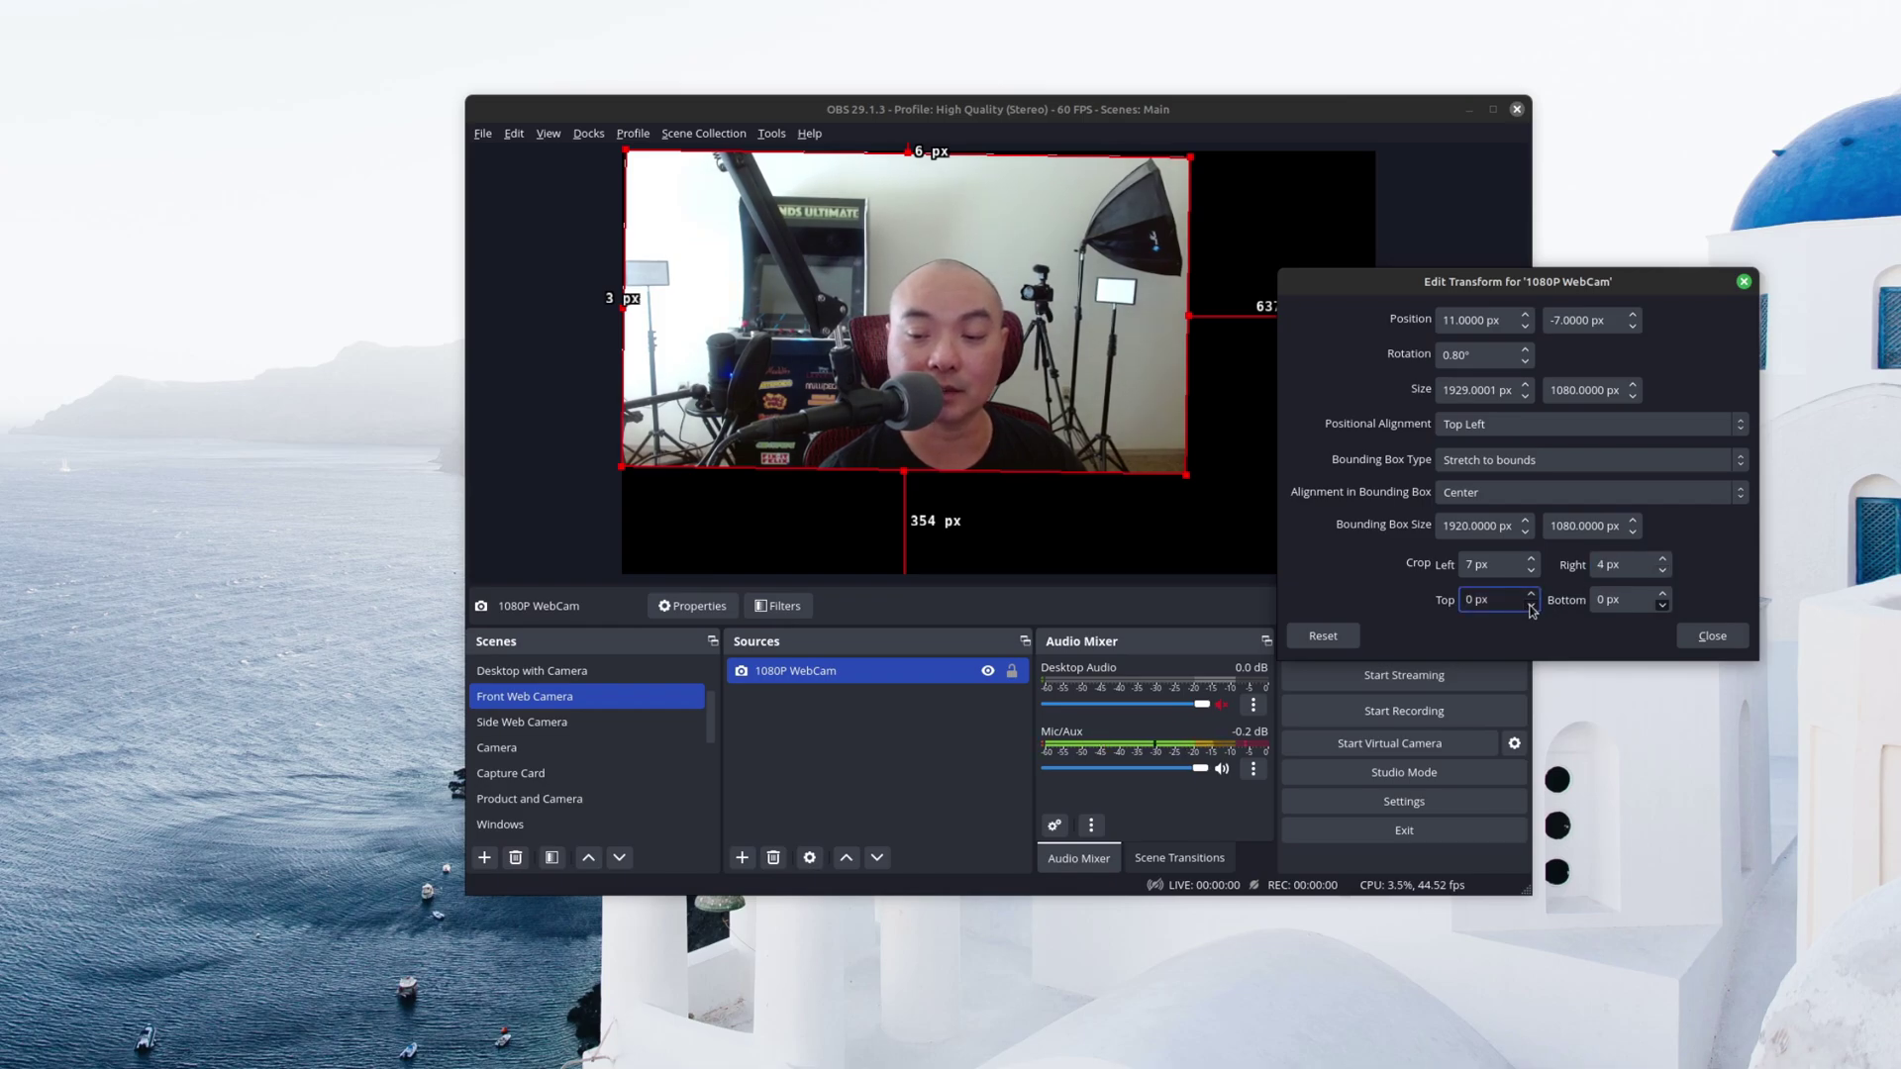
scroll(1532, 599, "up", 4)
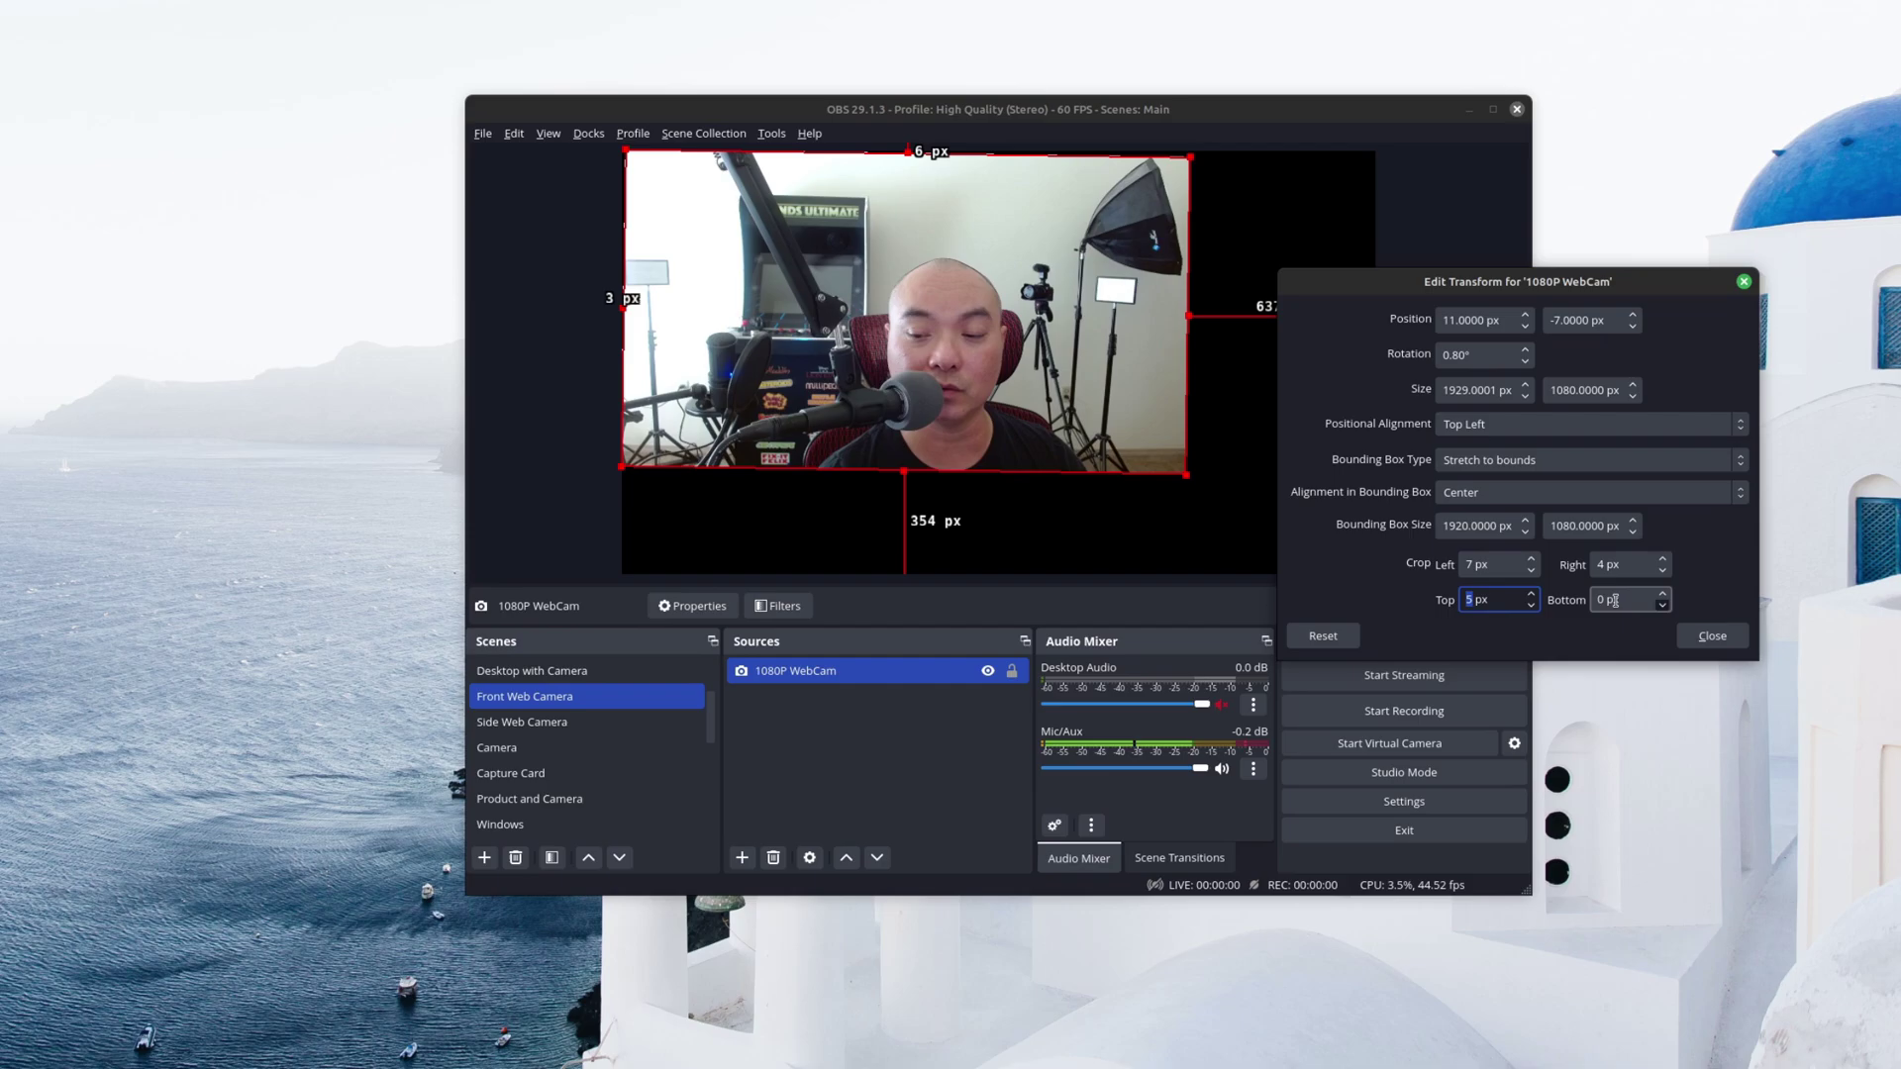
scroll(1663, 599, "up", 5)
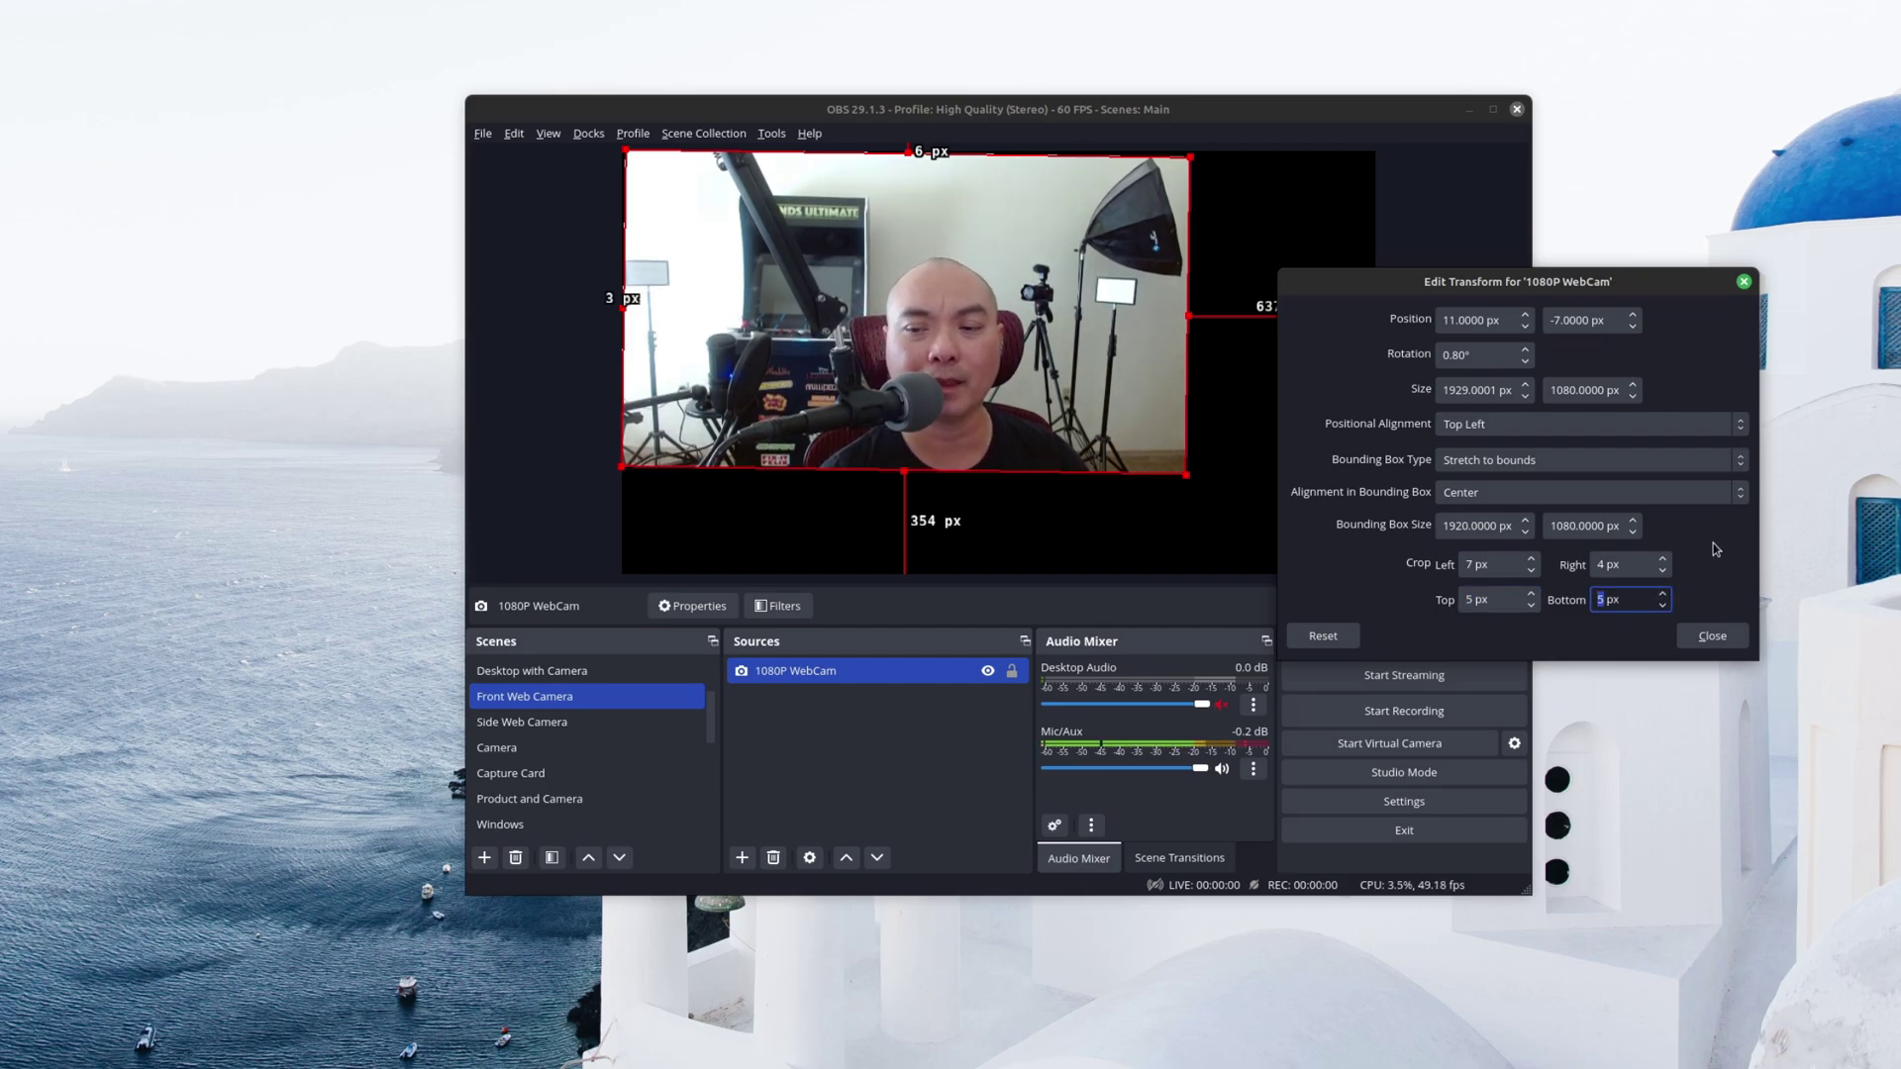
left_click(1351, 629)
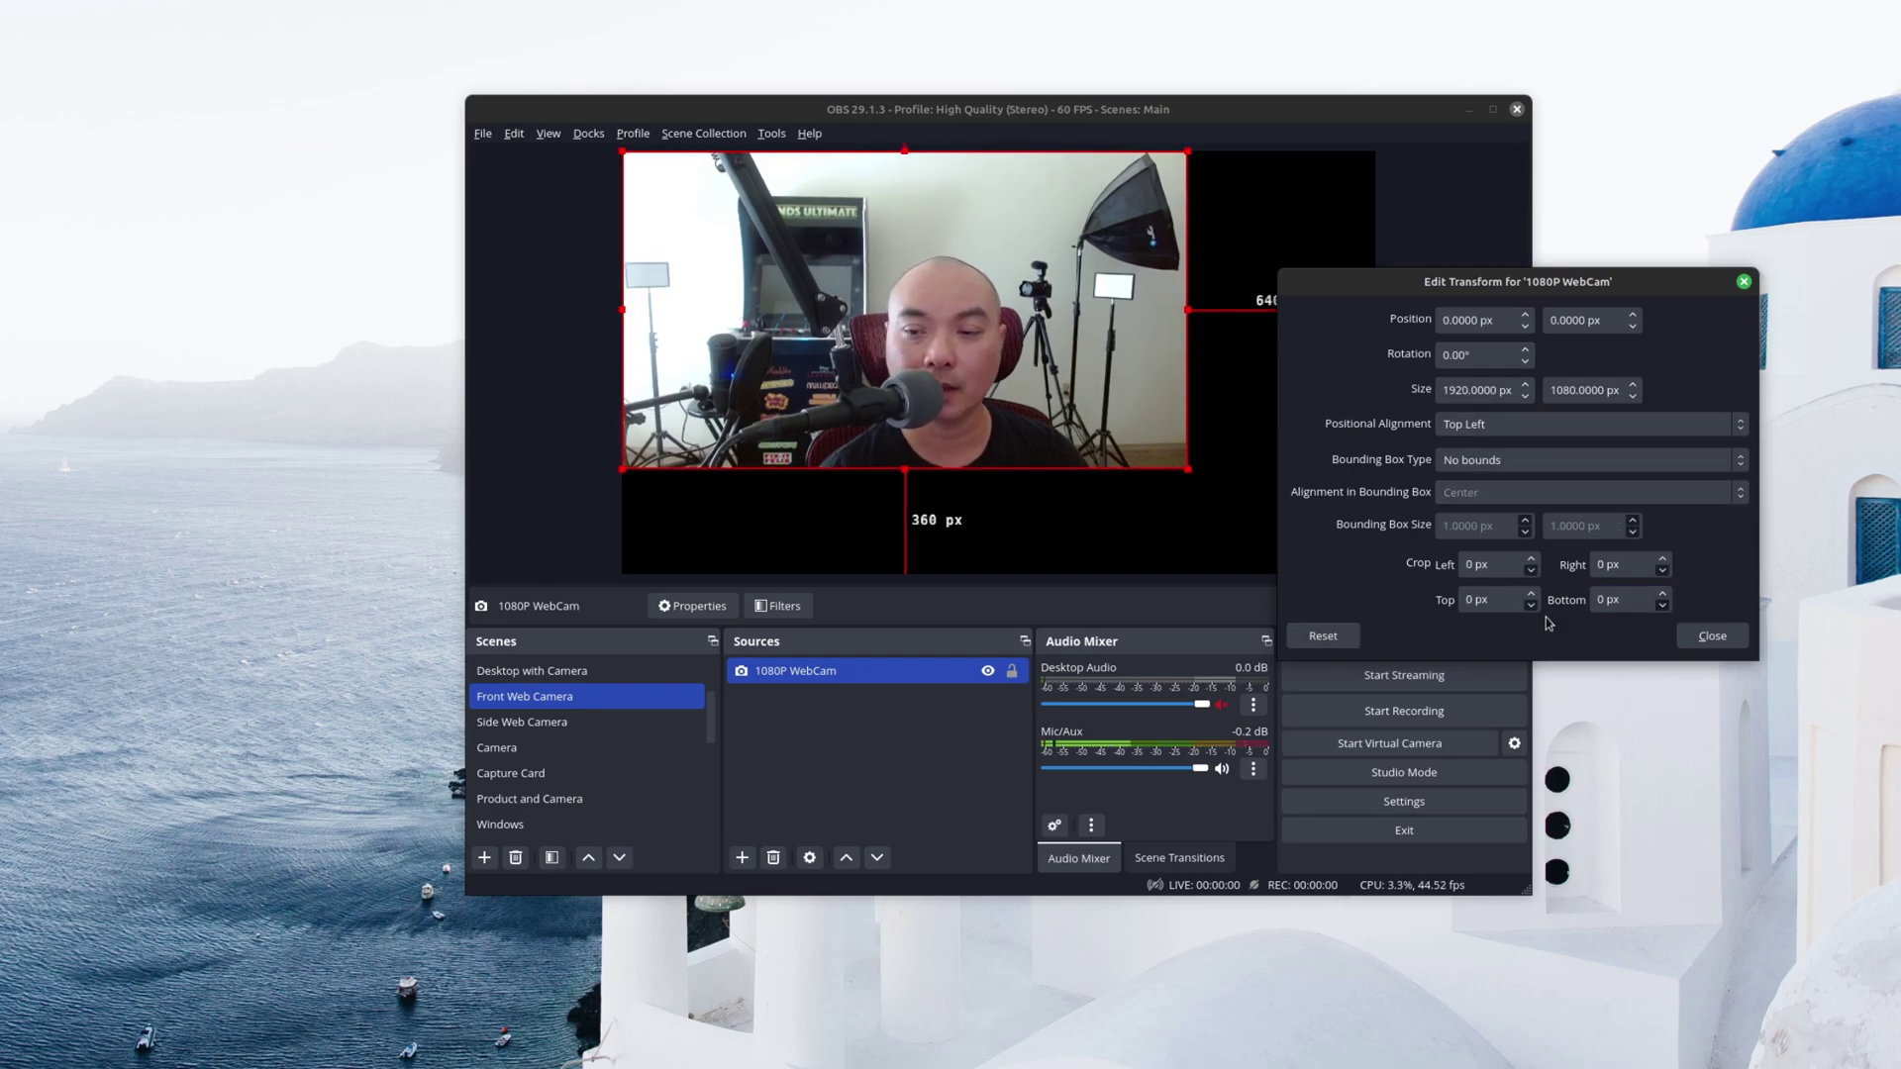
Step: Close Edit Transform and copy the 1080P WebCam's transform via Transform > Copy Transform
left_click(1711, 636)
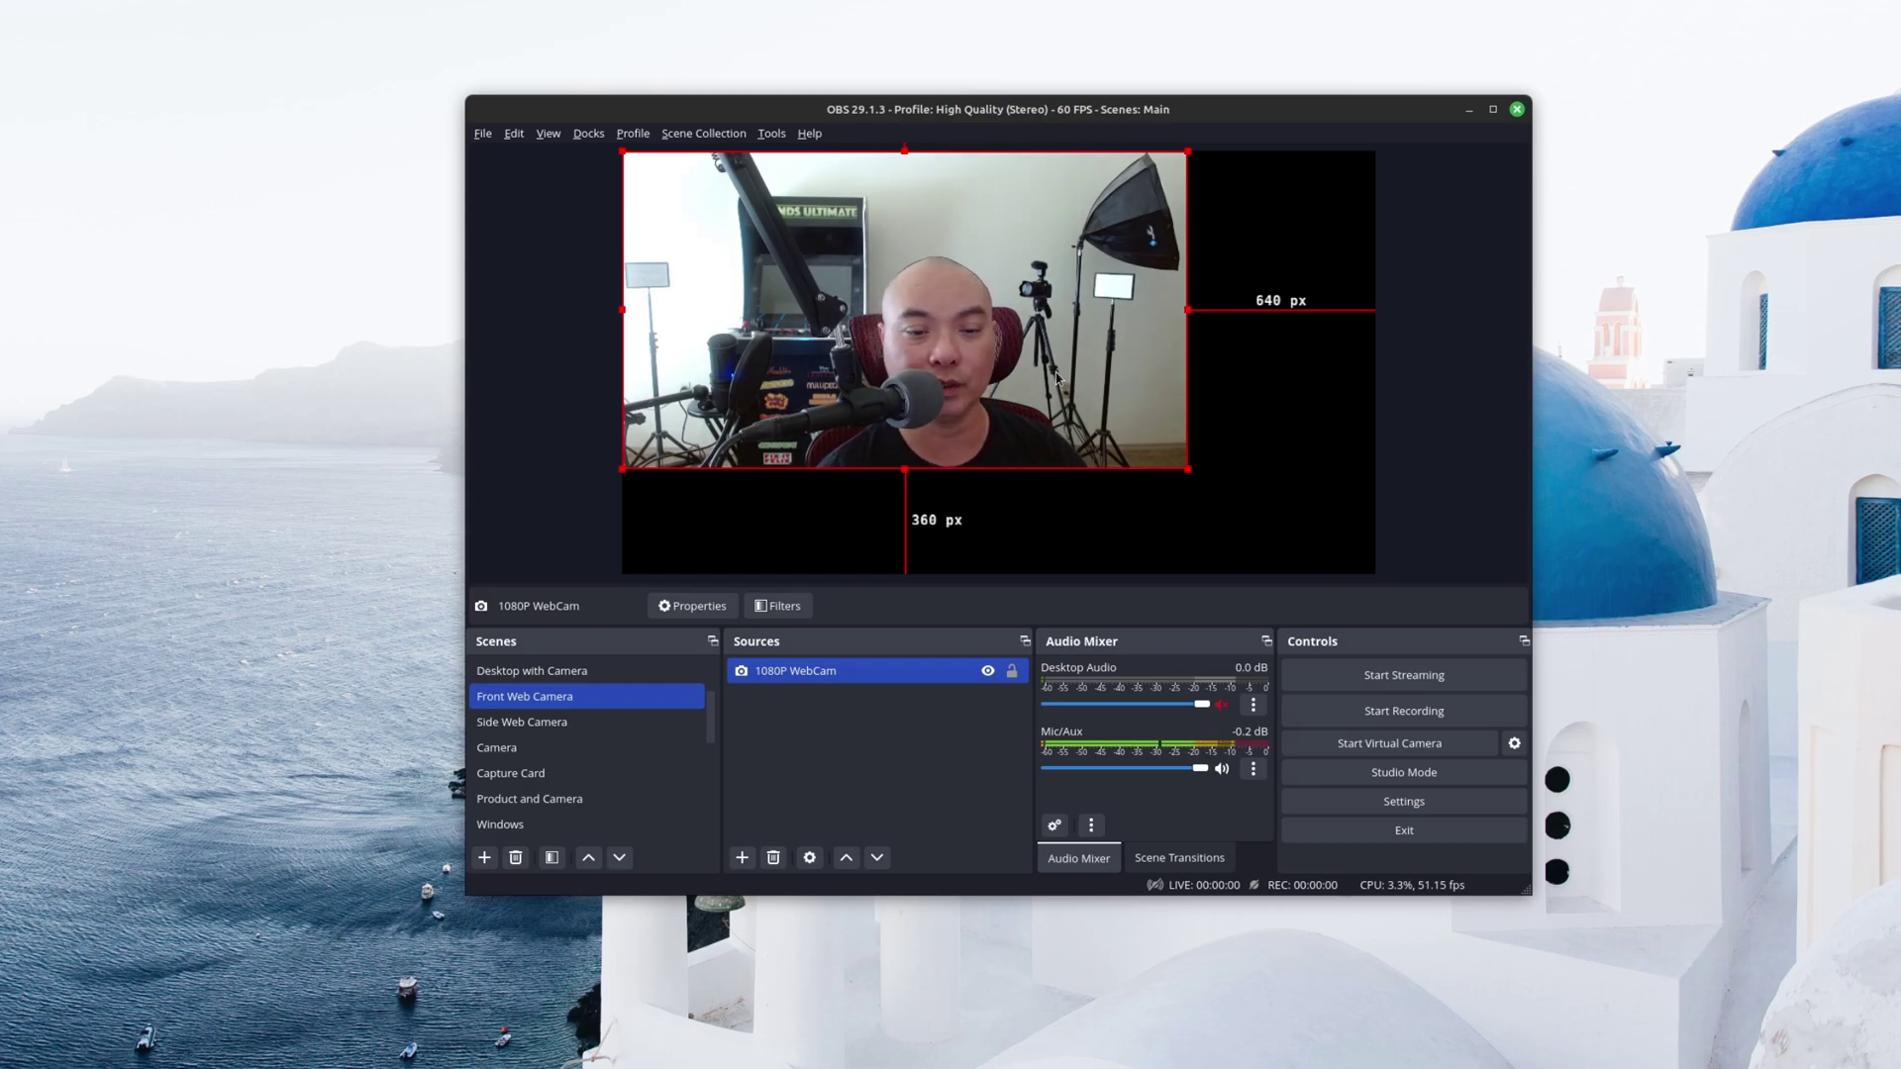
right_click(857, 678)
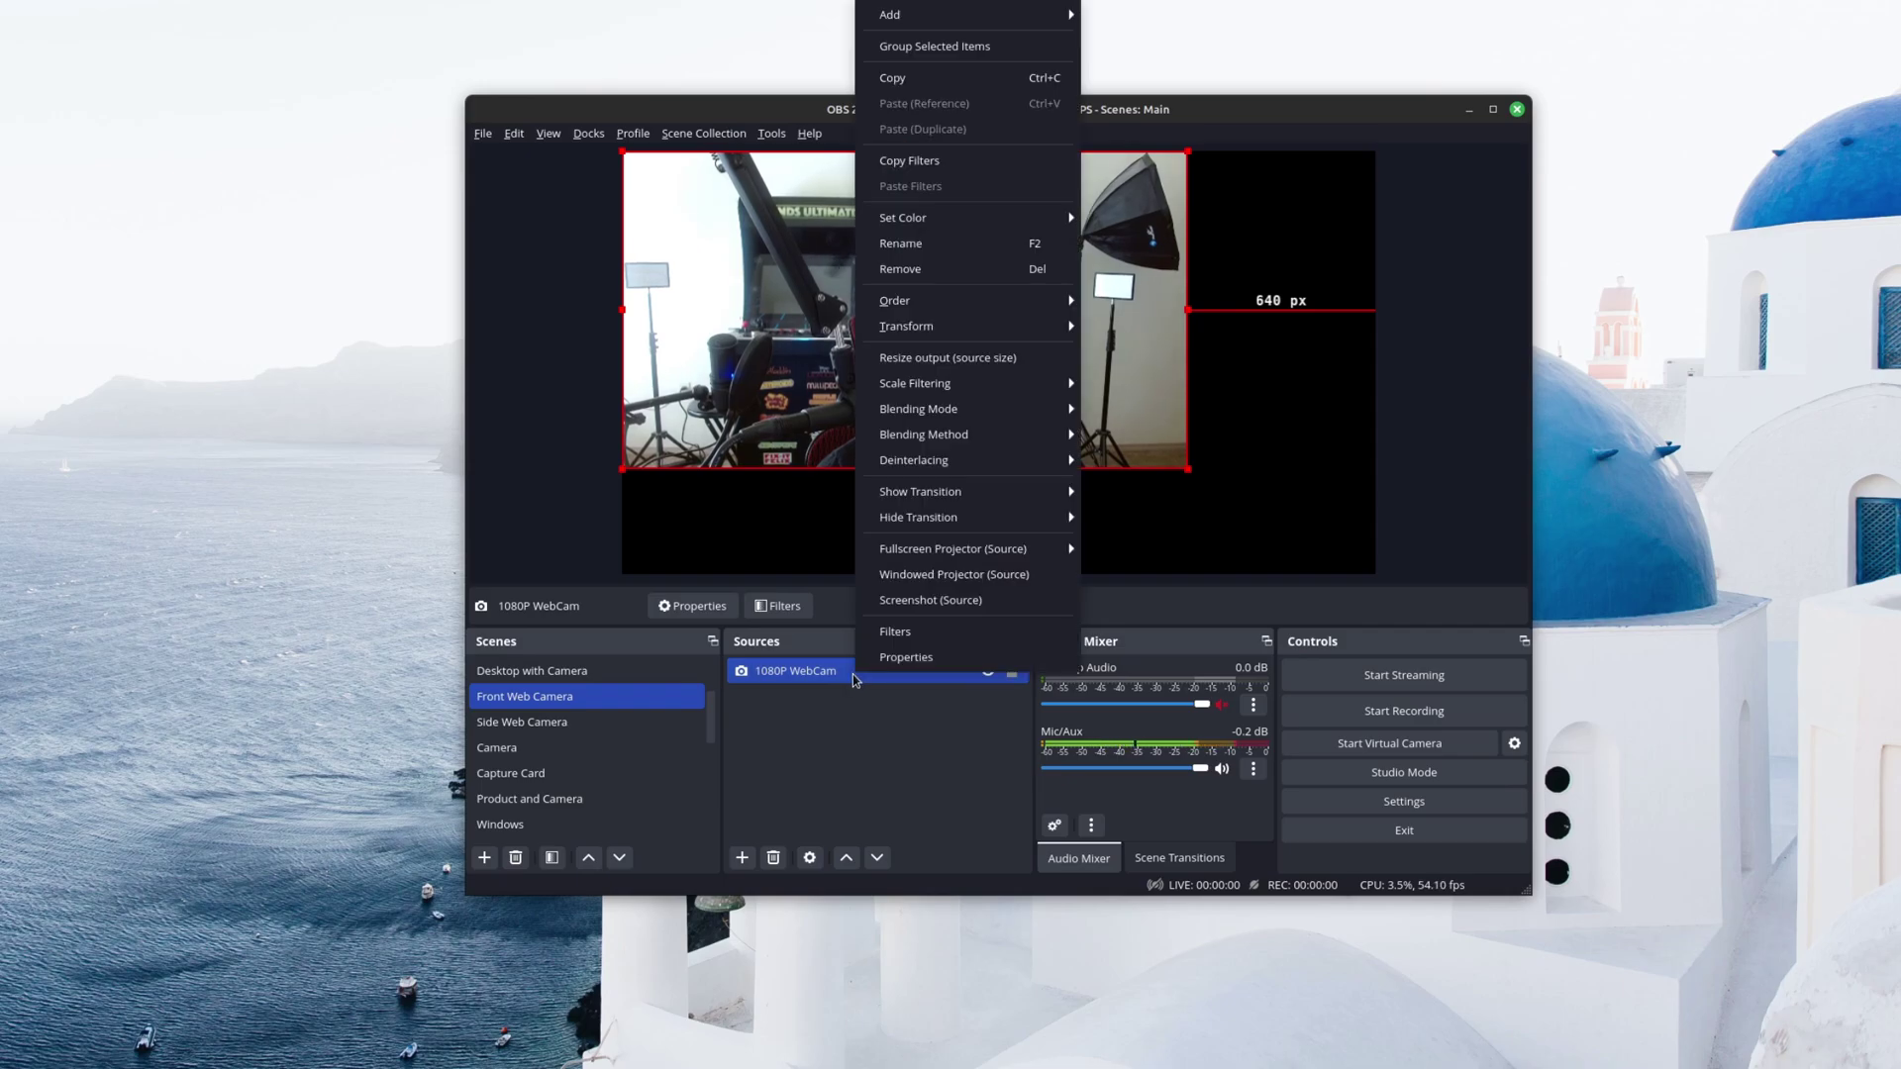
mouse_move(940, 338)
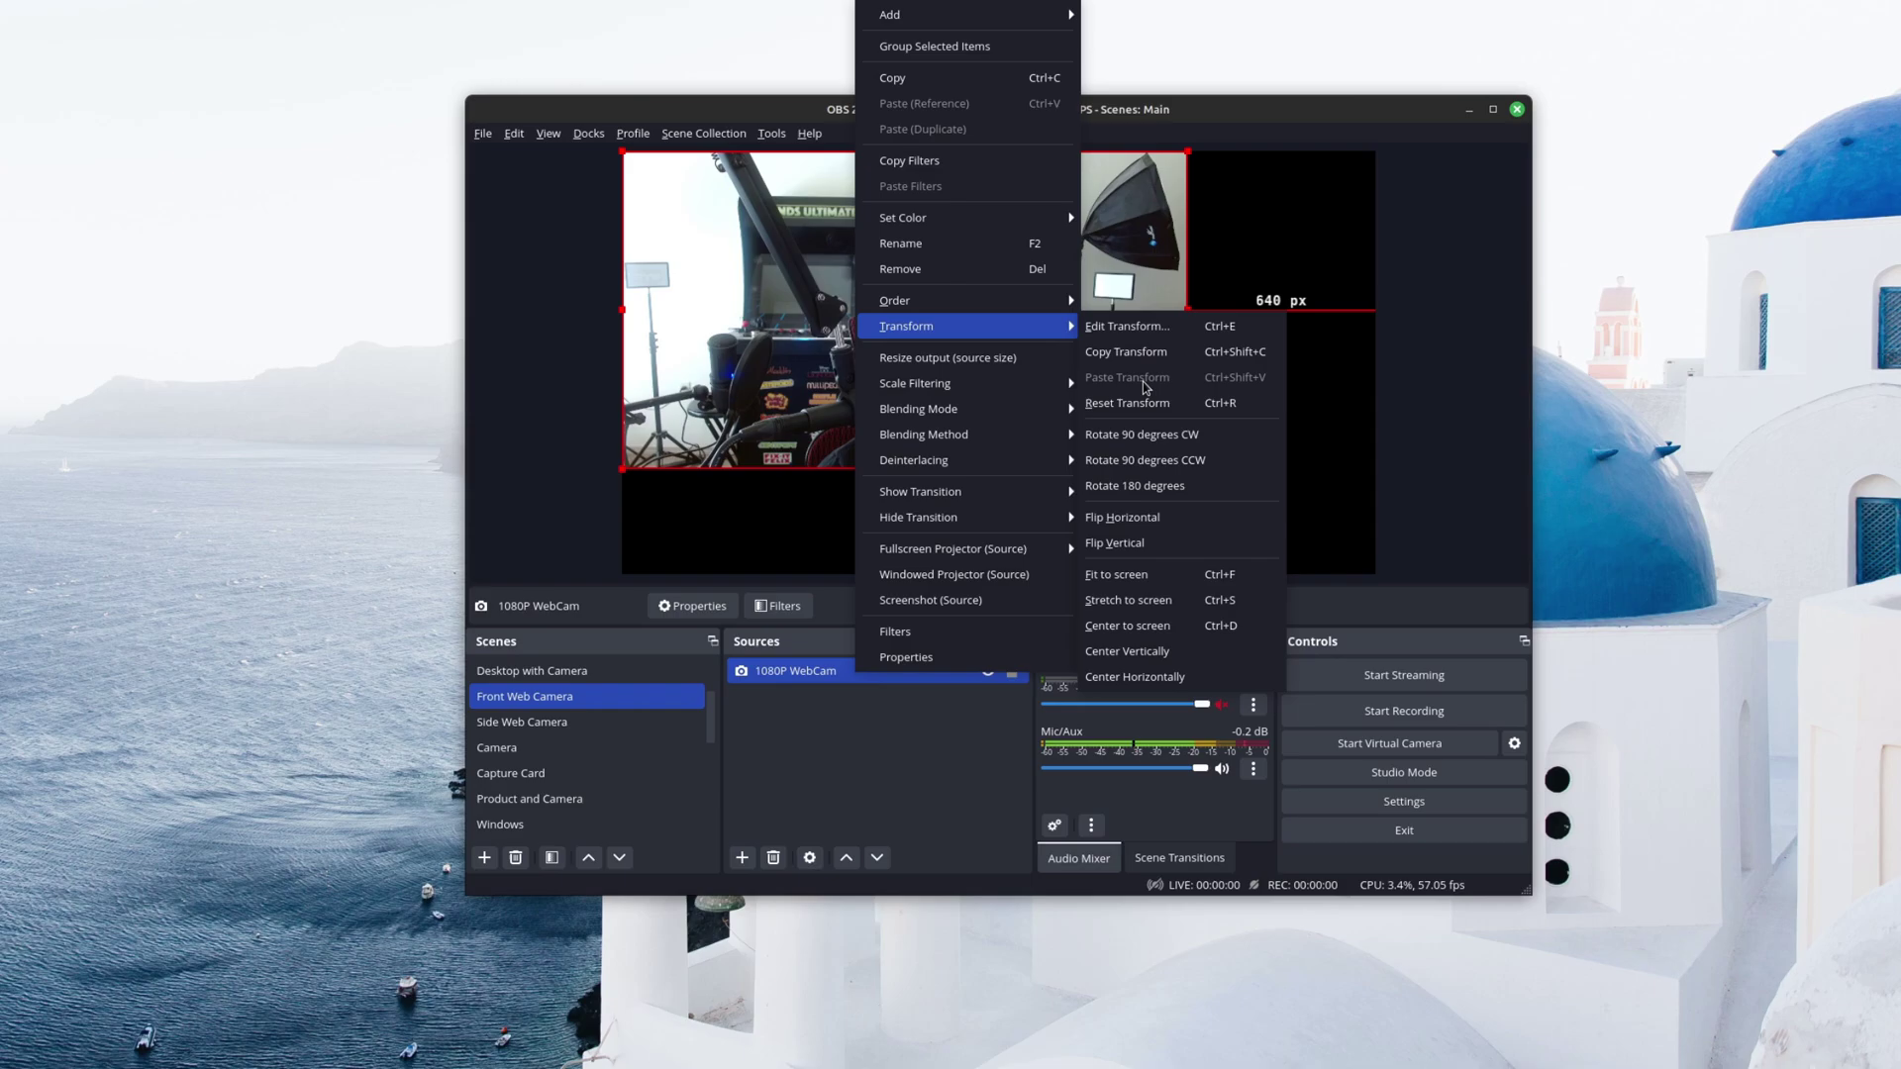
left_click(1452, 453)
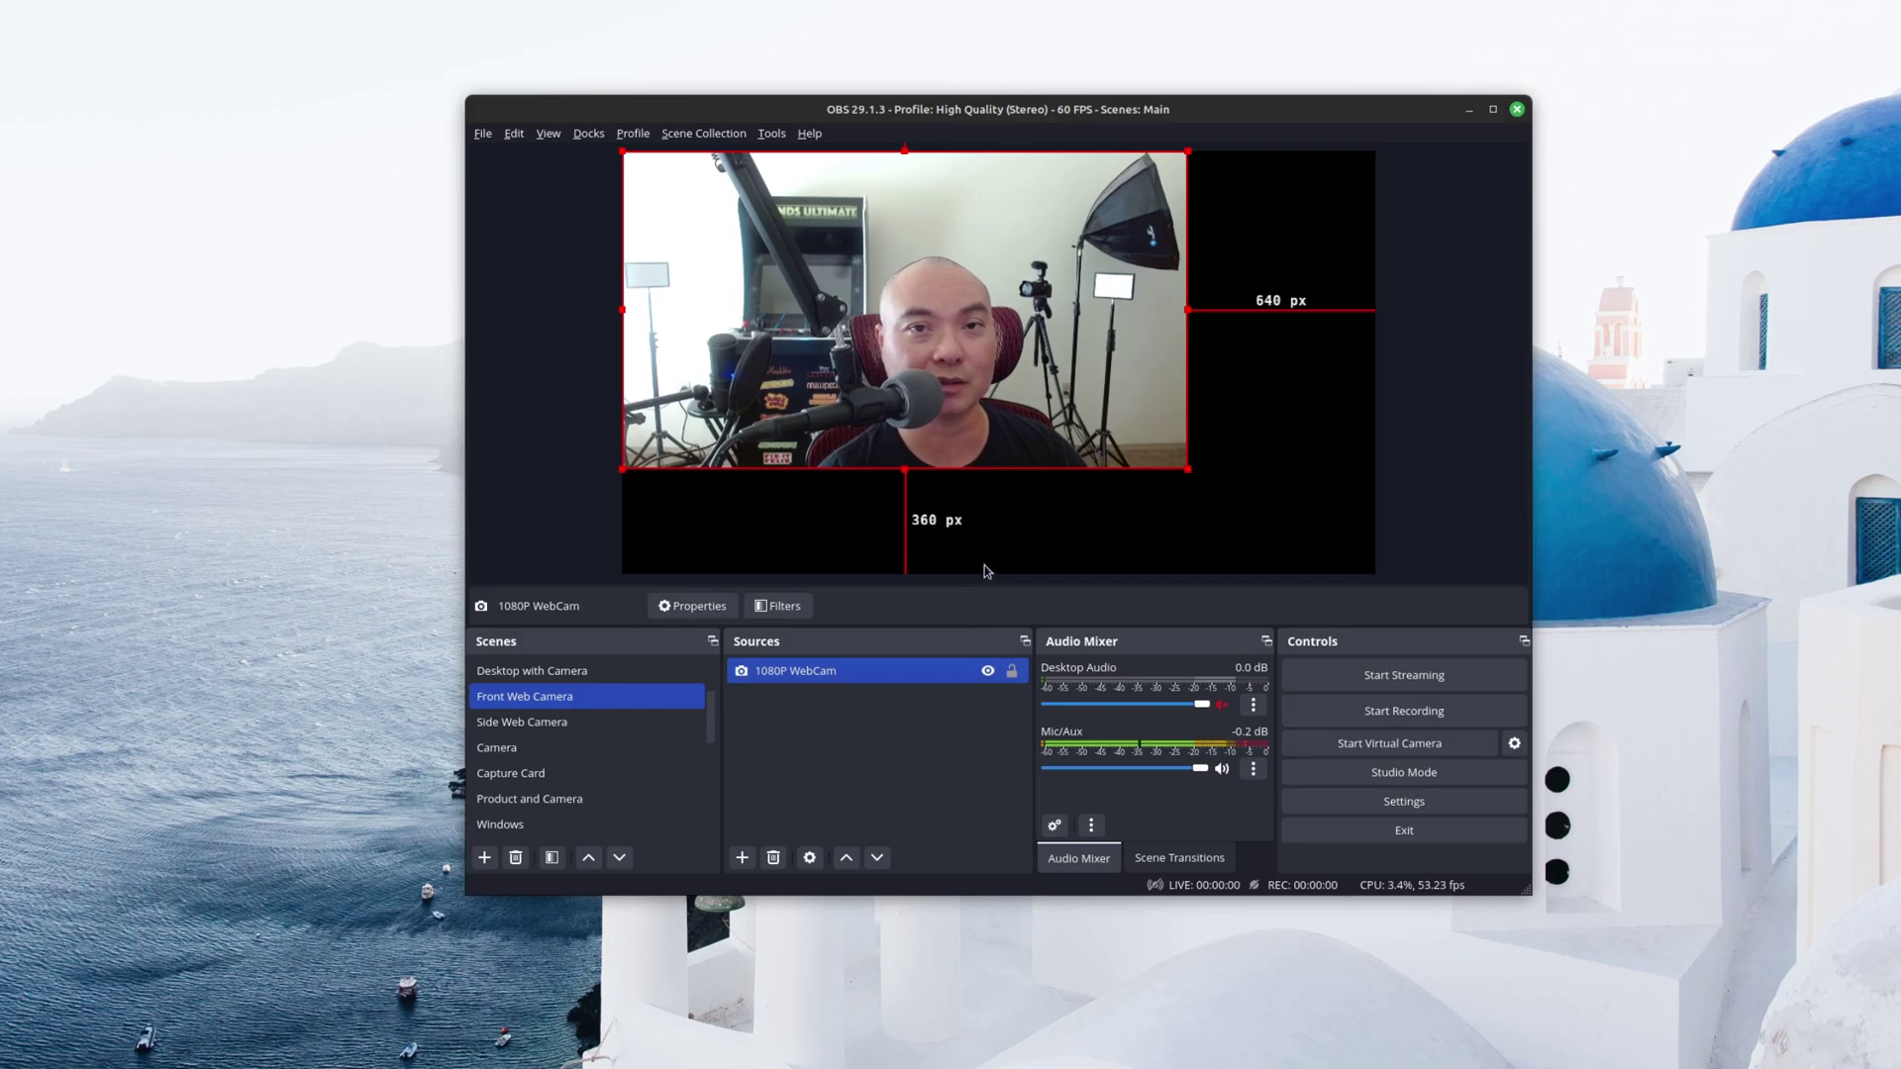
Step: Apply Transform > Fit to screen to the 1080P WebCam source
right_click(879, 682)
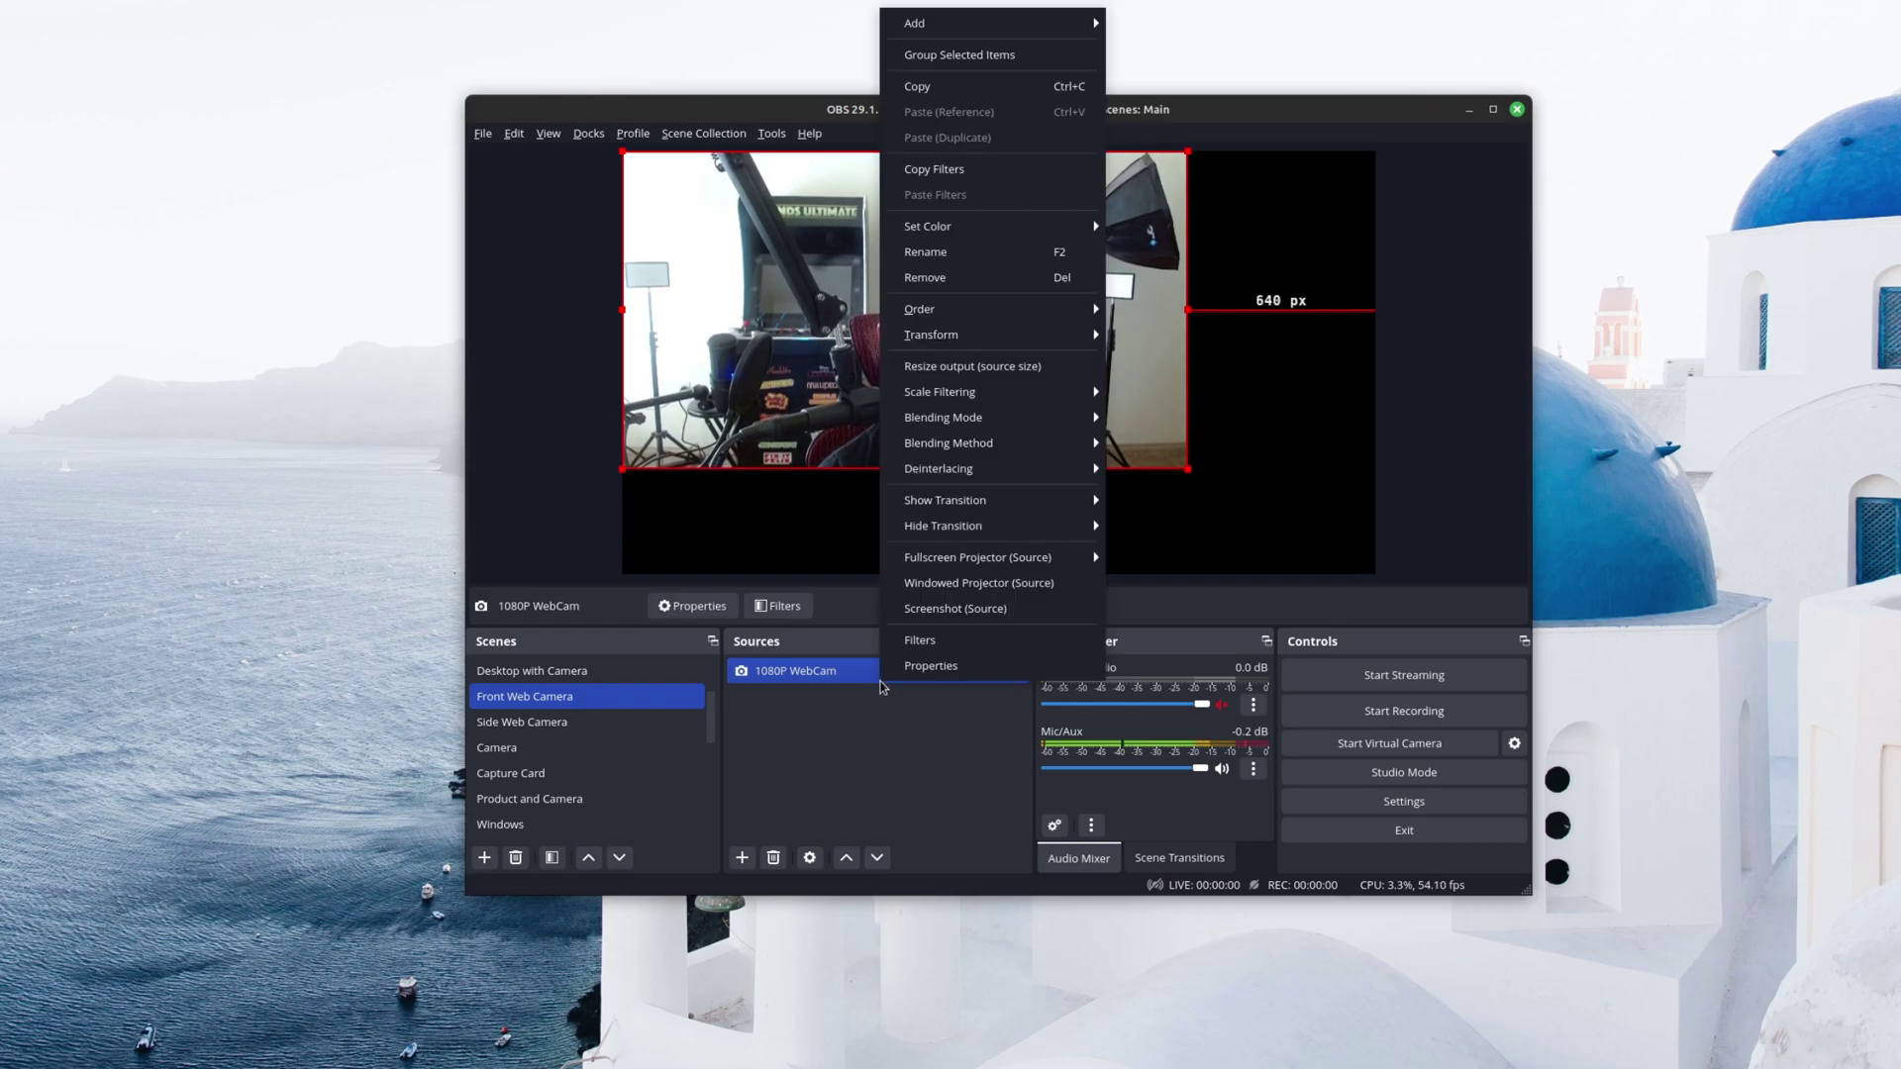
mouse_move(1000, 335)
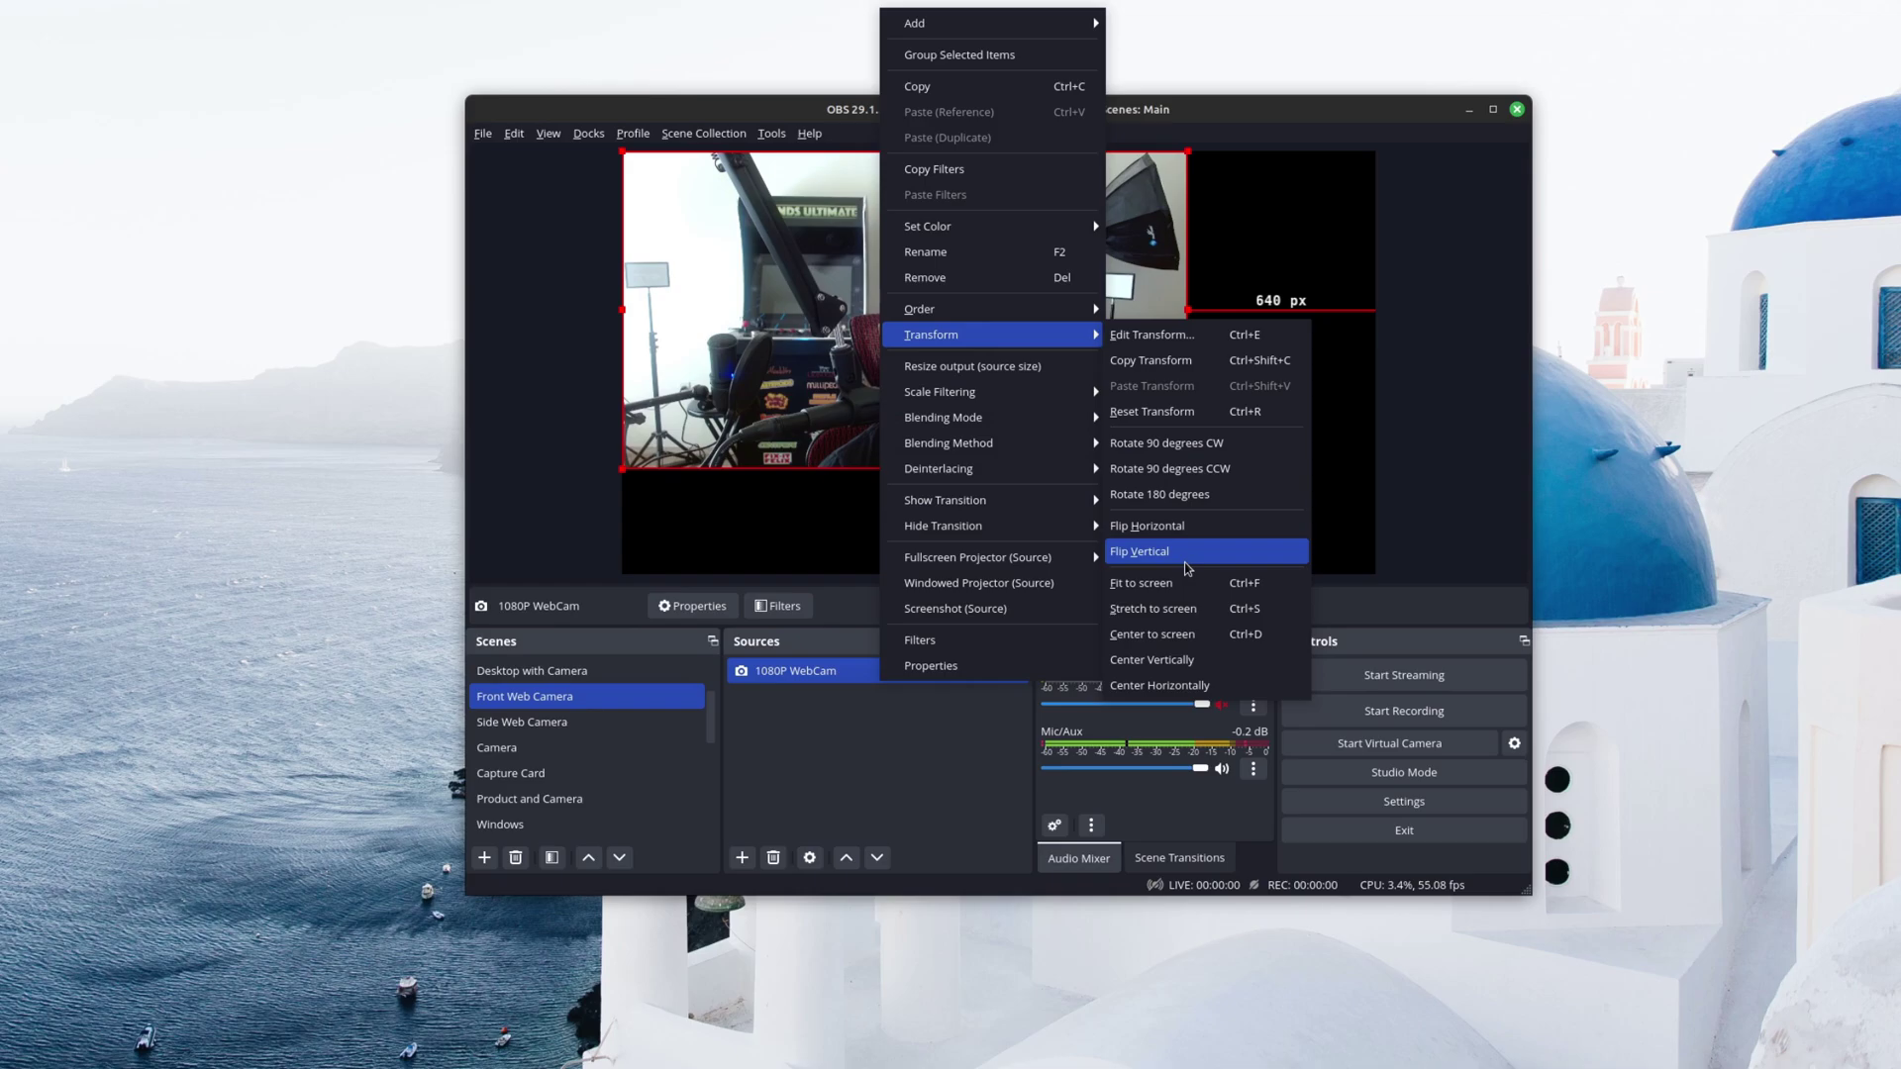
left_click(1178, 594)
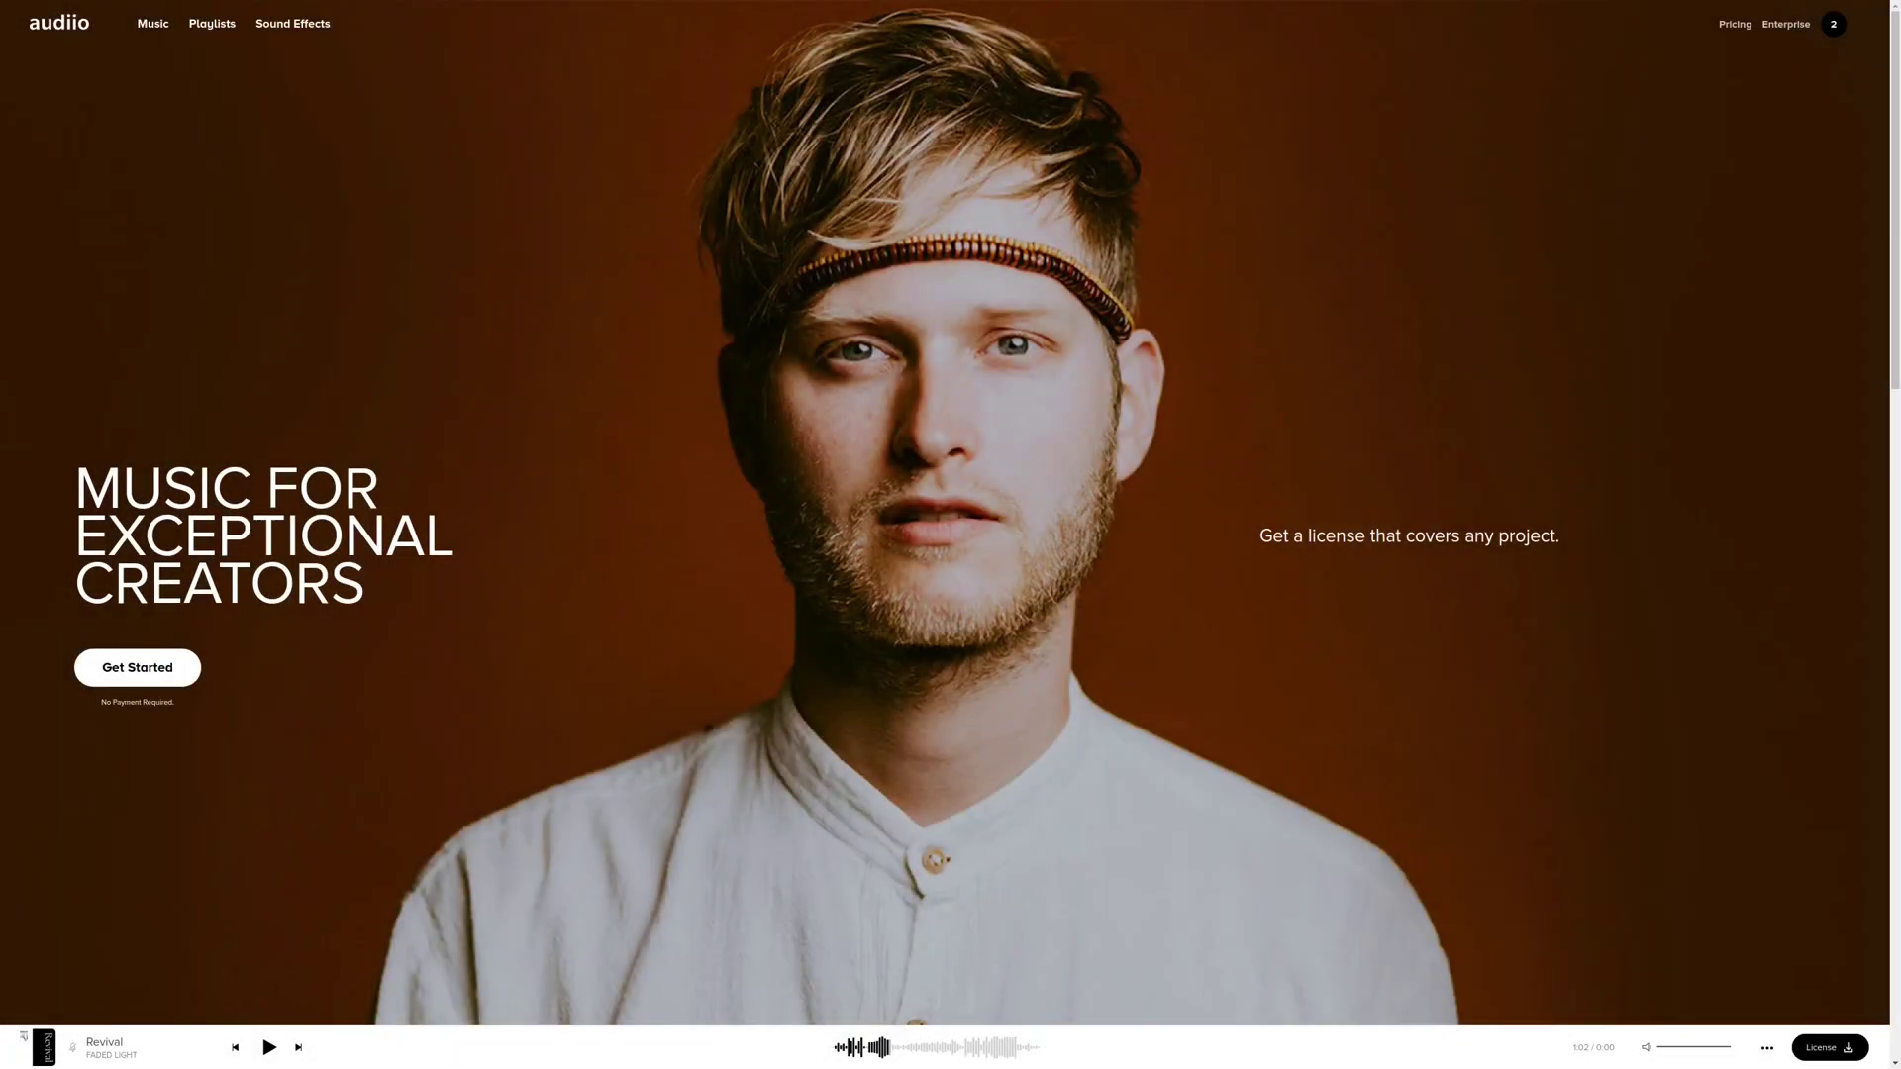
Step: Scroll through Audiio's homepage, Music, Playlists, pricing and Sound Effects categories
scroll(950, 535, "down", 5)
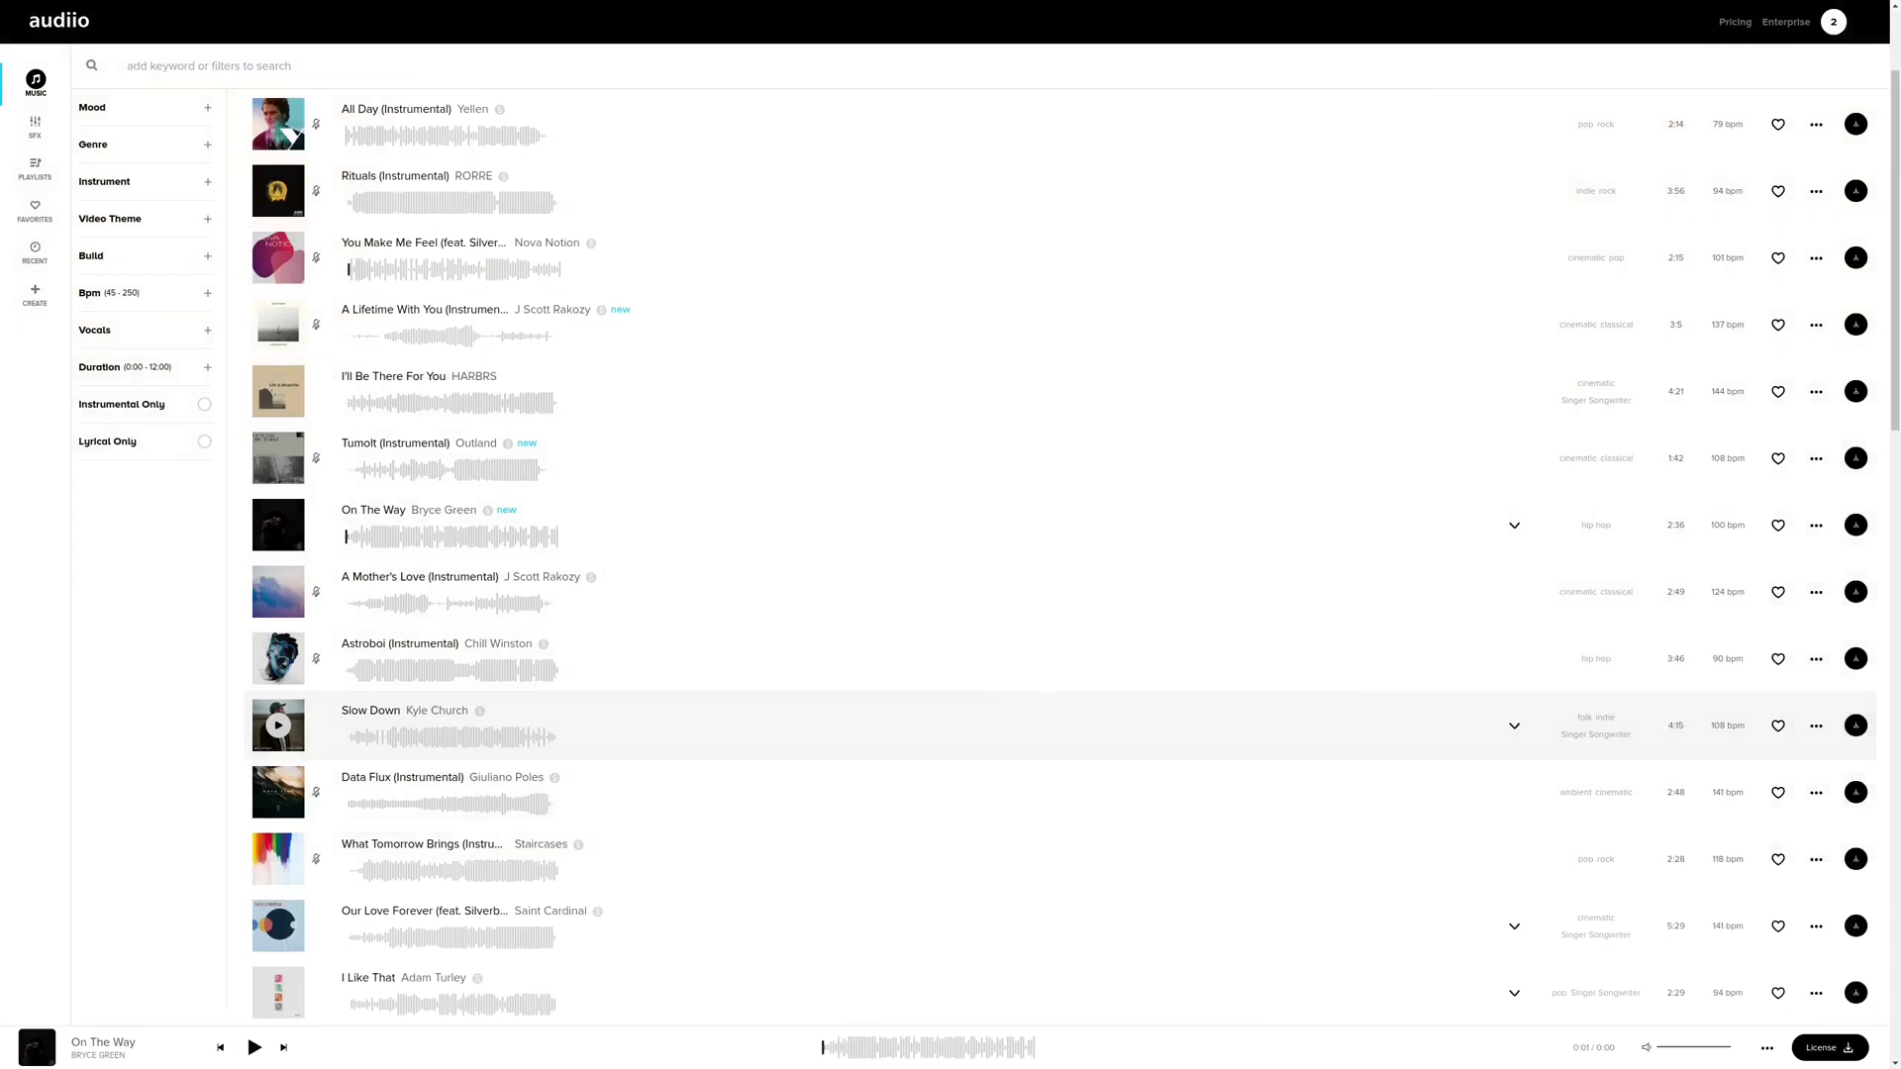
scroll(1072, 548, "down", 3)
scroll(278, 770, "down", 6)
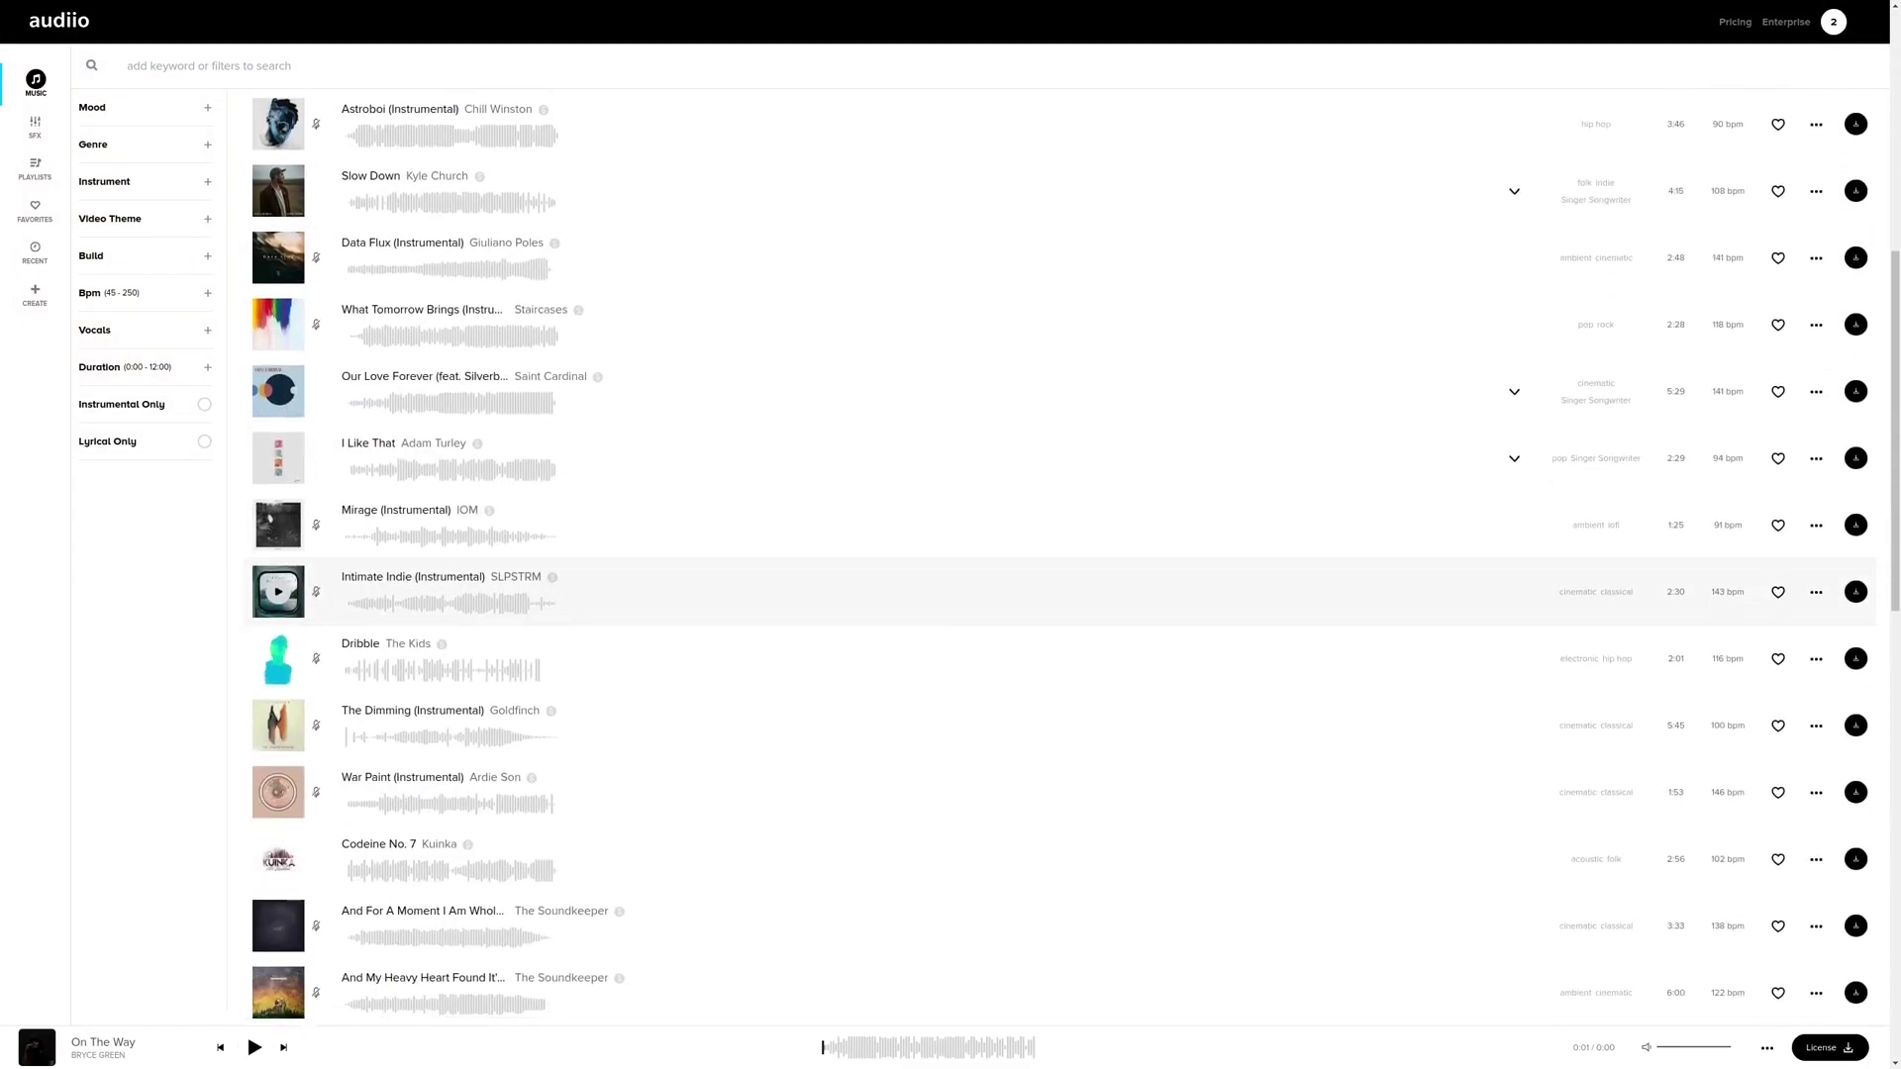
scroll(278, 525, "down", 2)
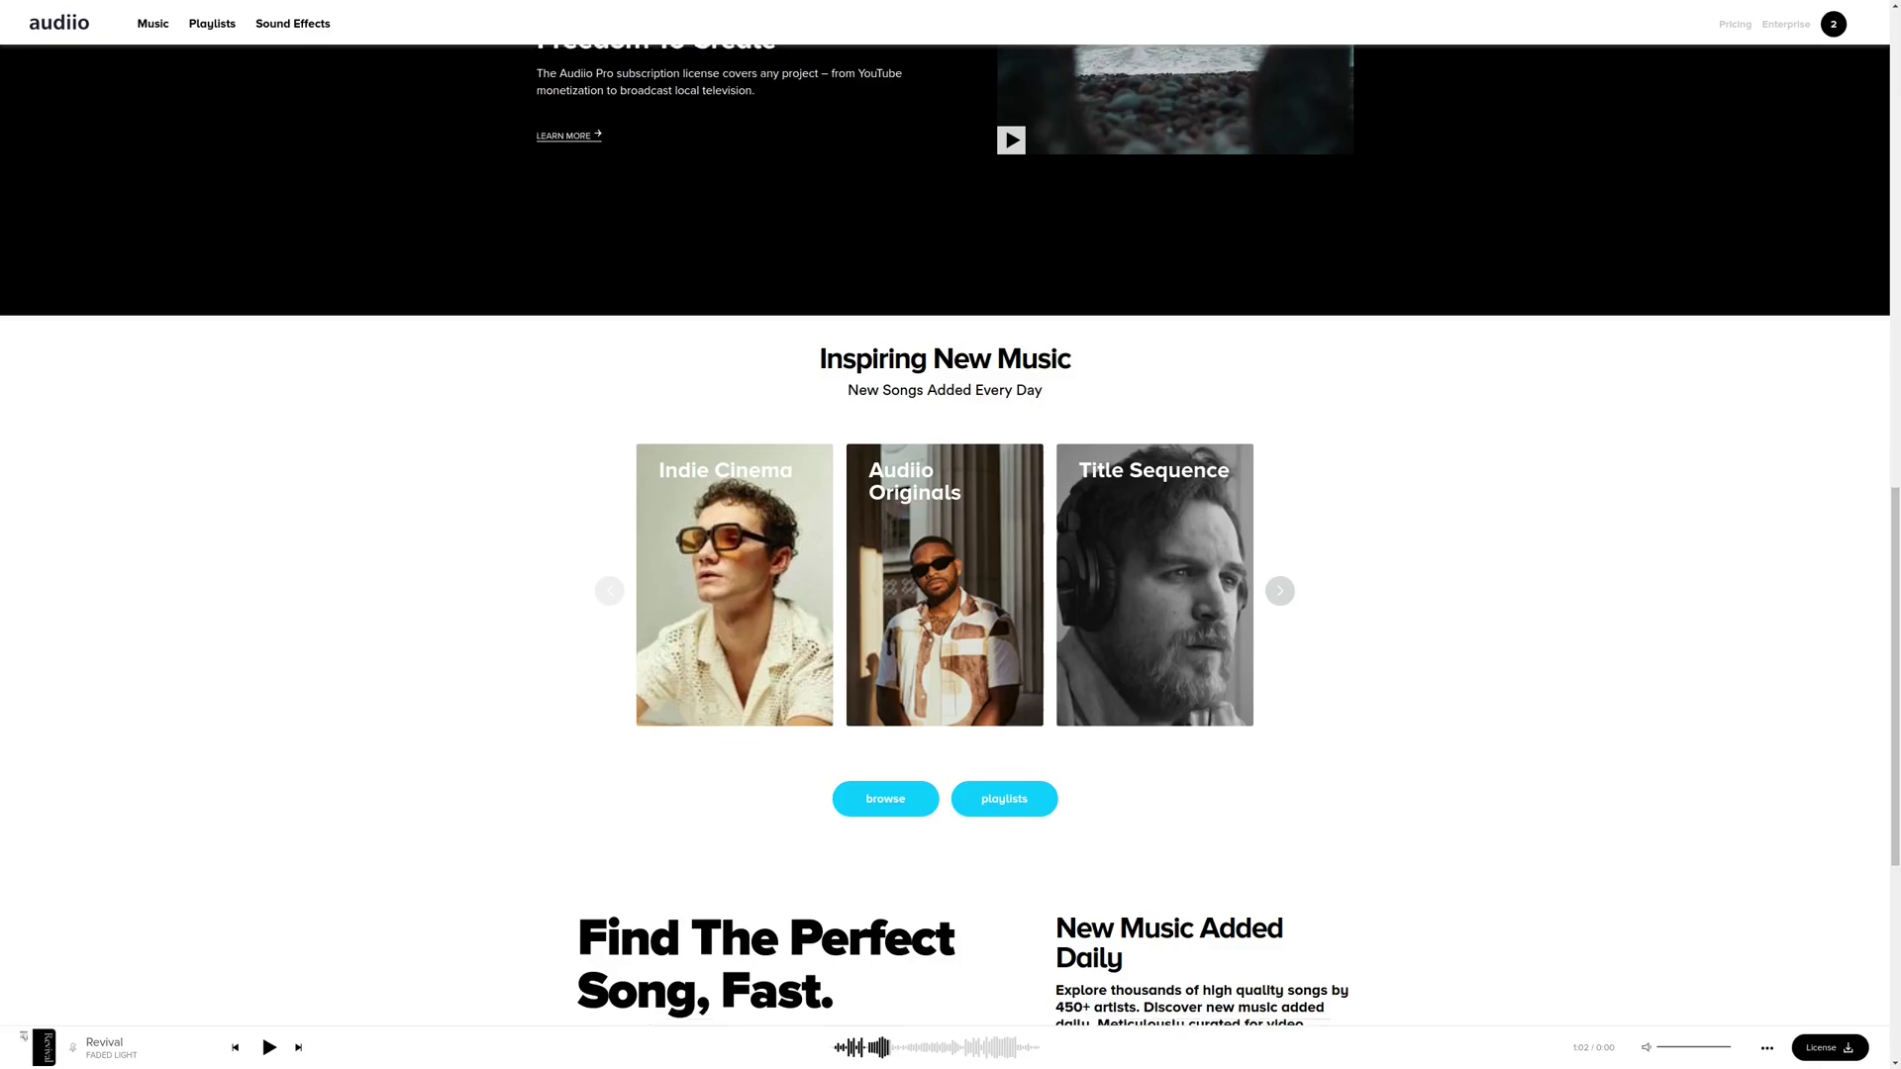
scroll(950, 534, "down", 4)
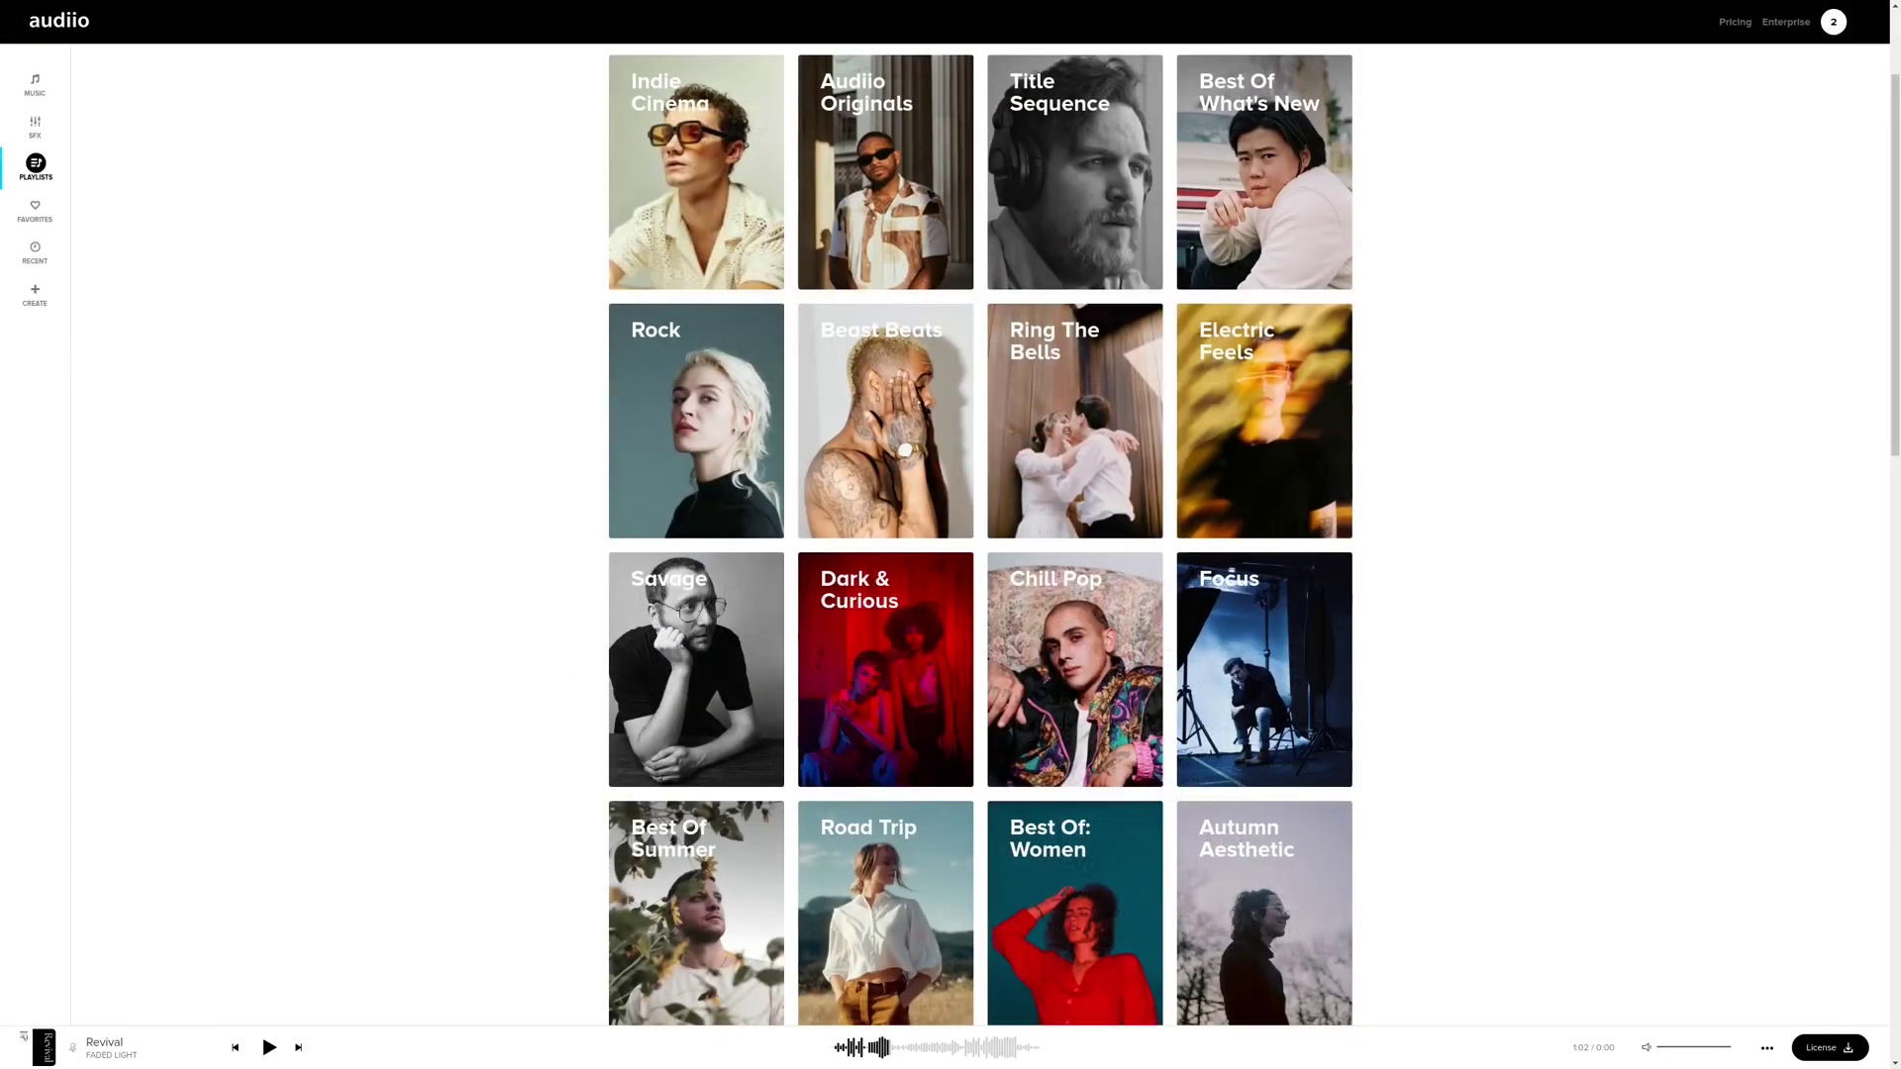
scroll(951, 535, "down", 5)
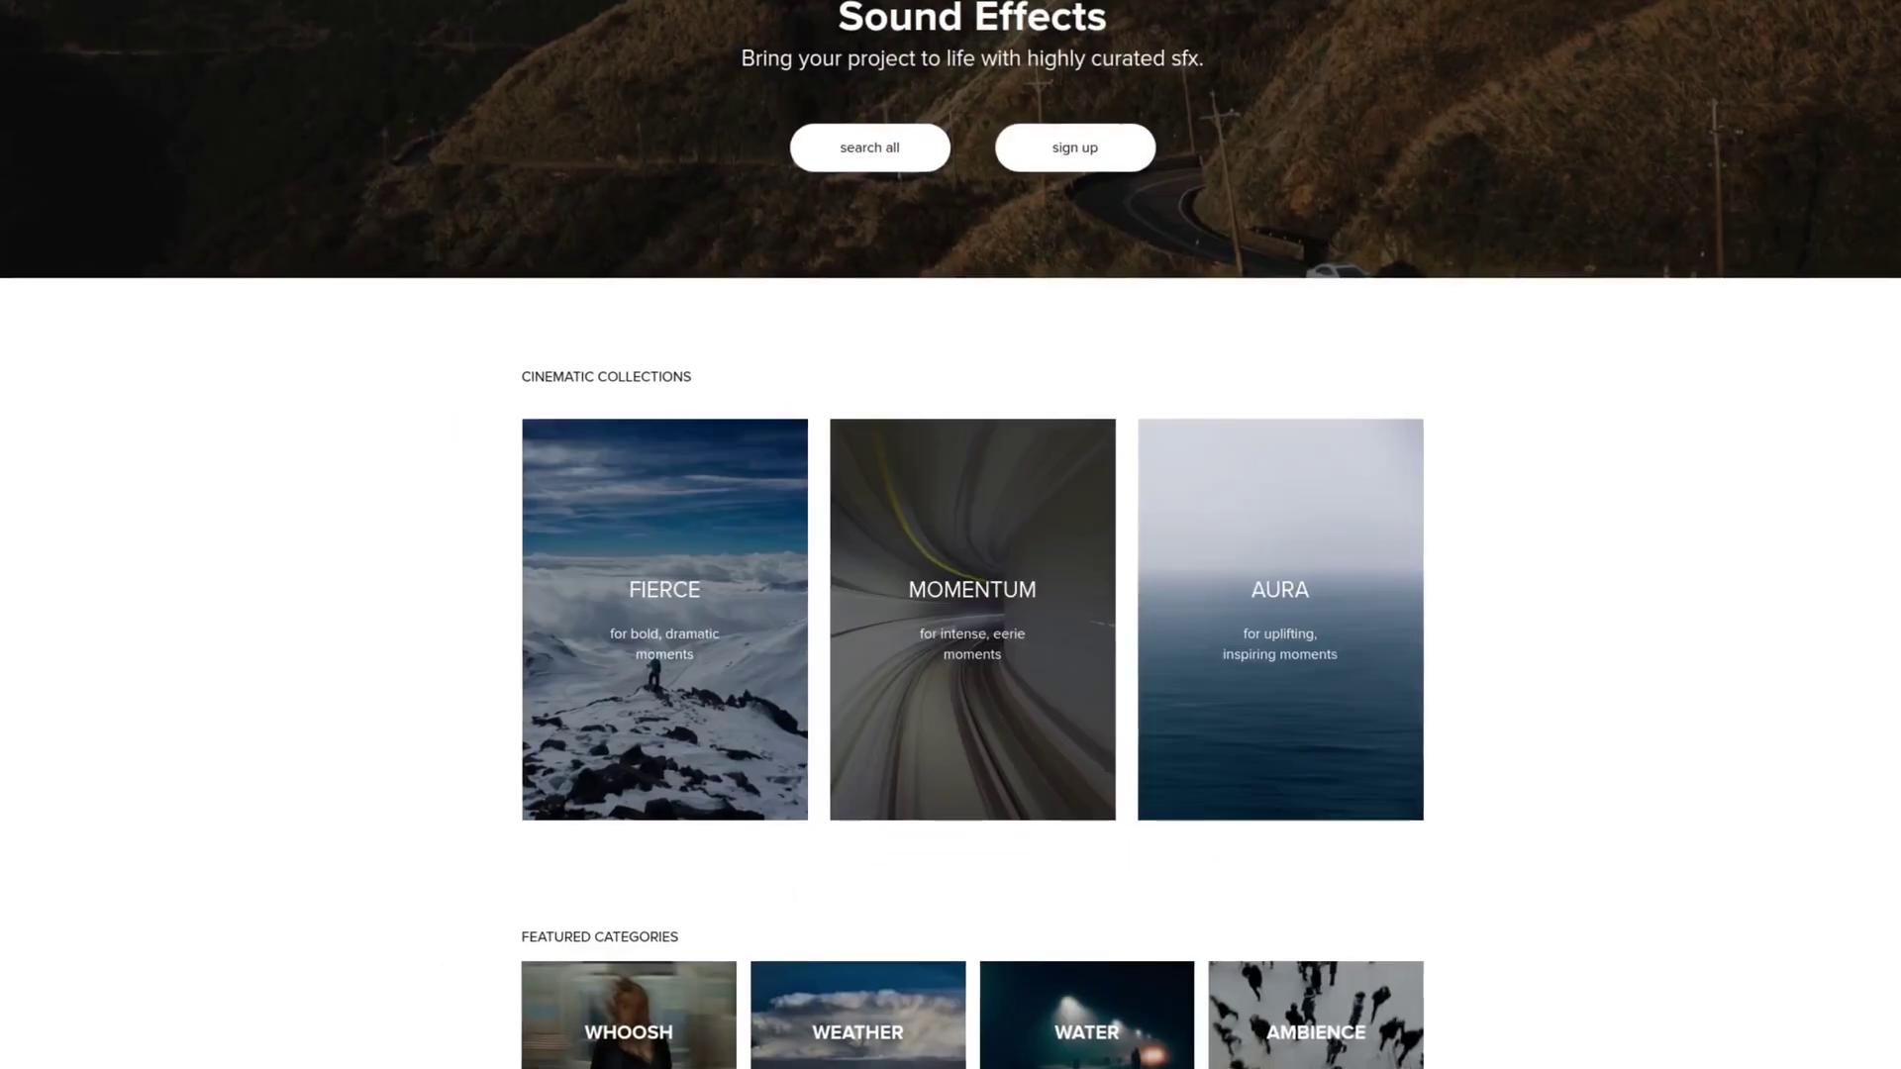
scroll(951, 535, "down", 4)
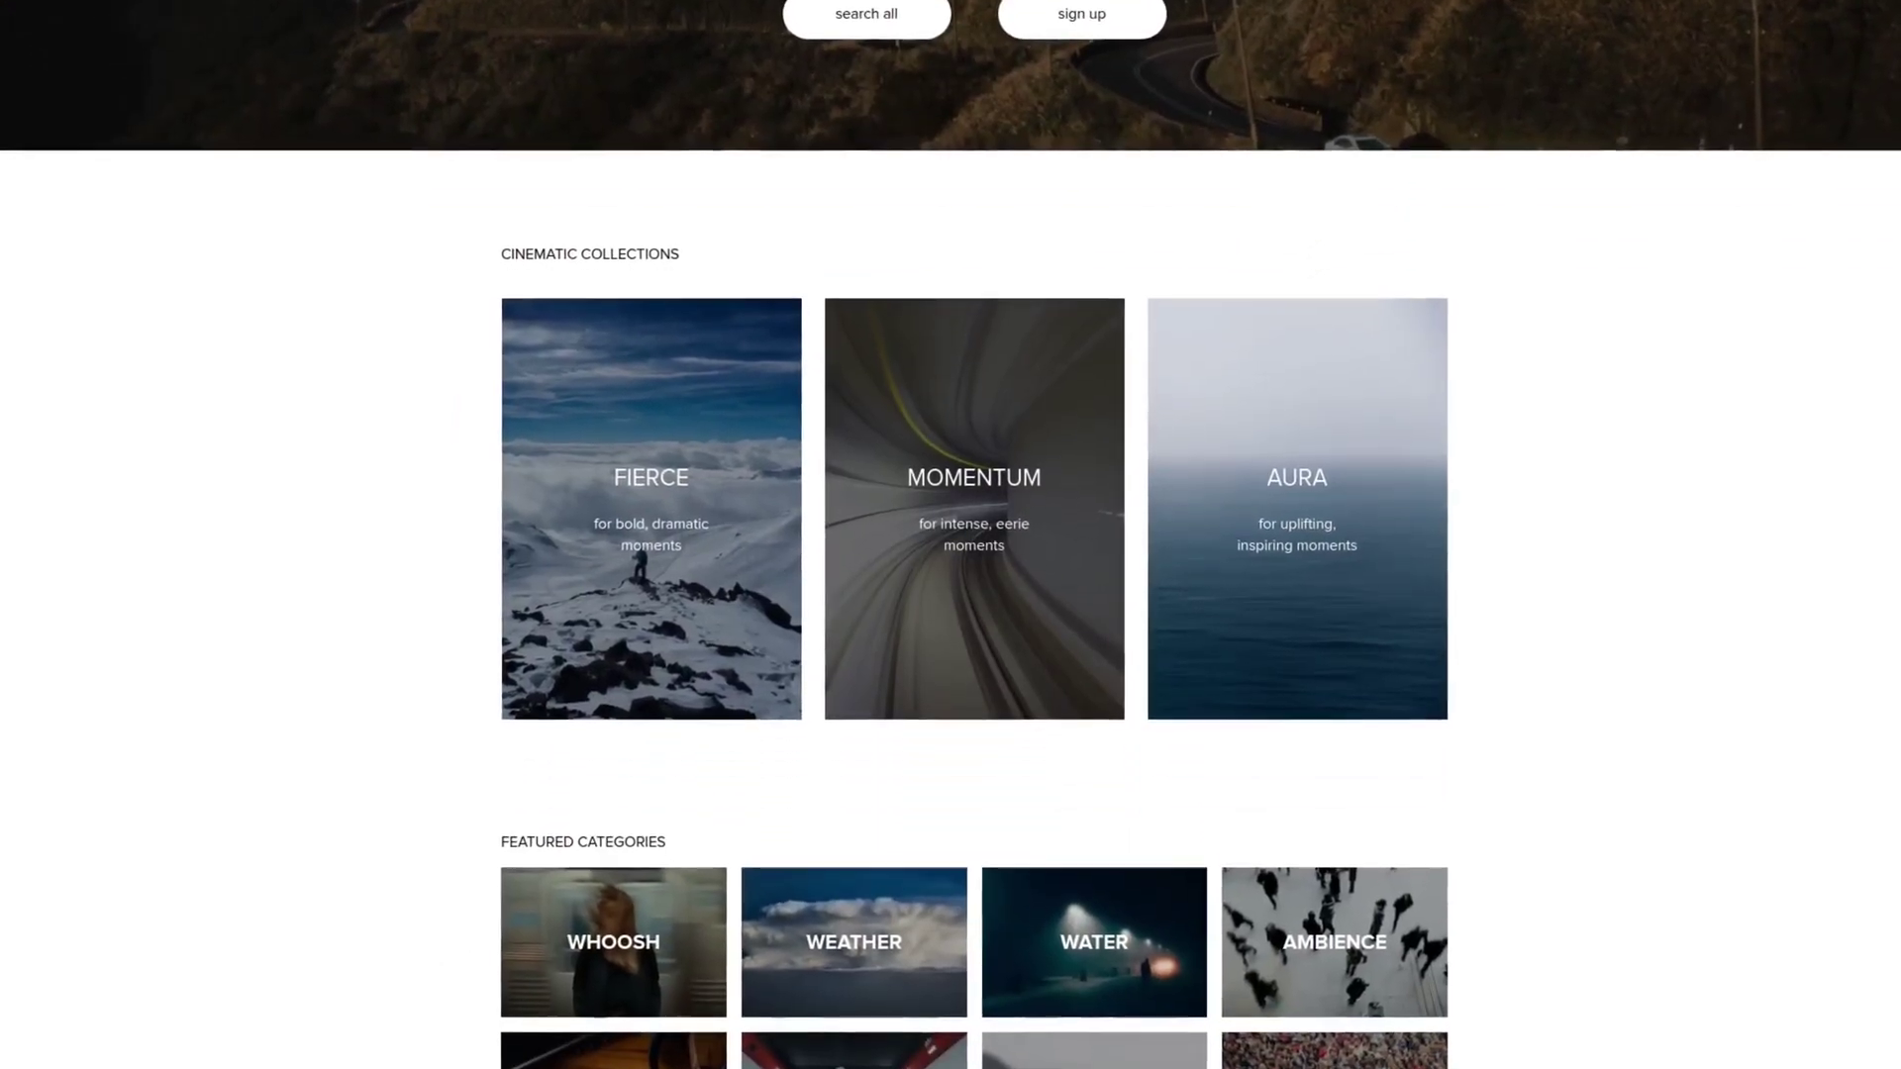
scroll(951, 535, "down", 3)
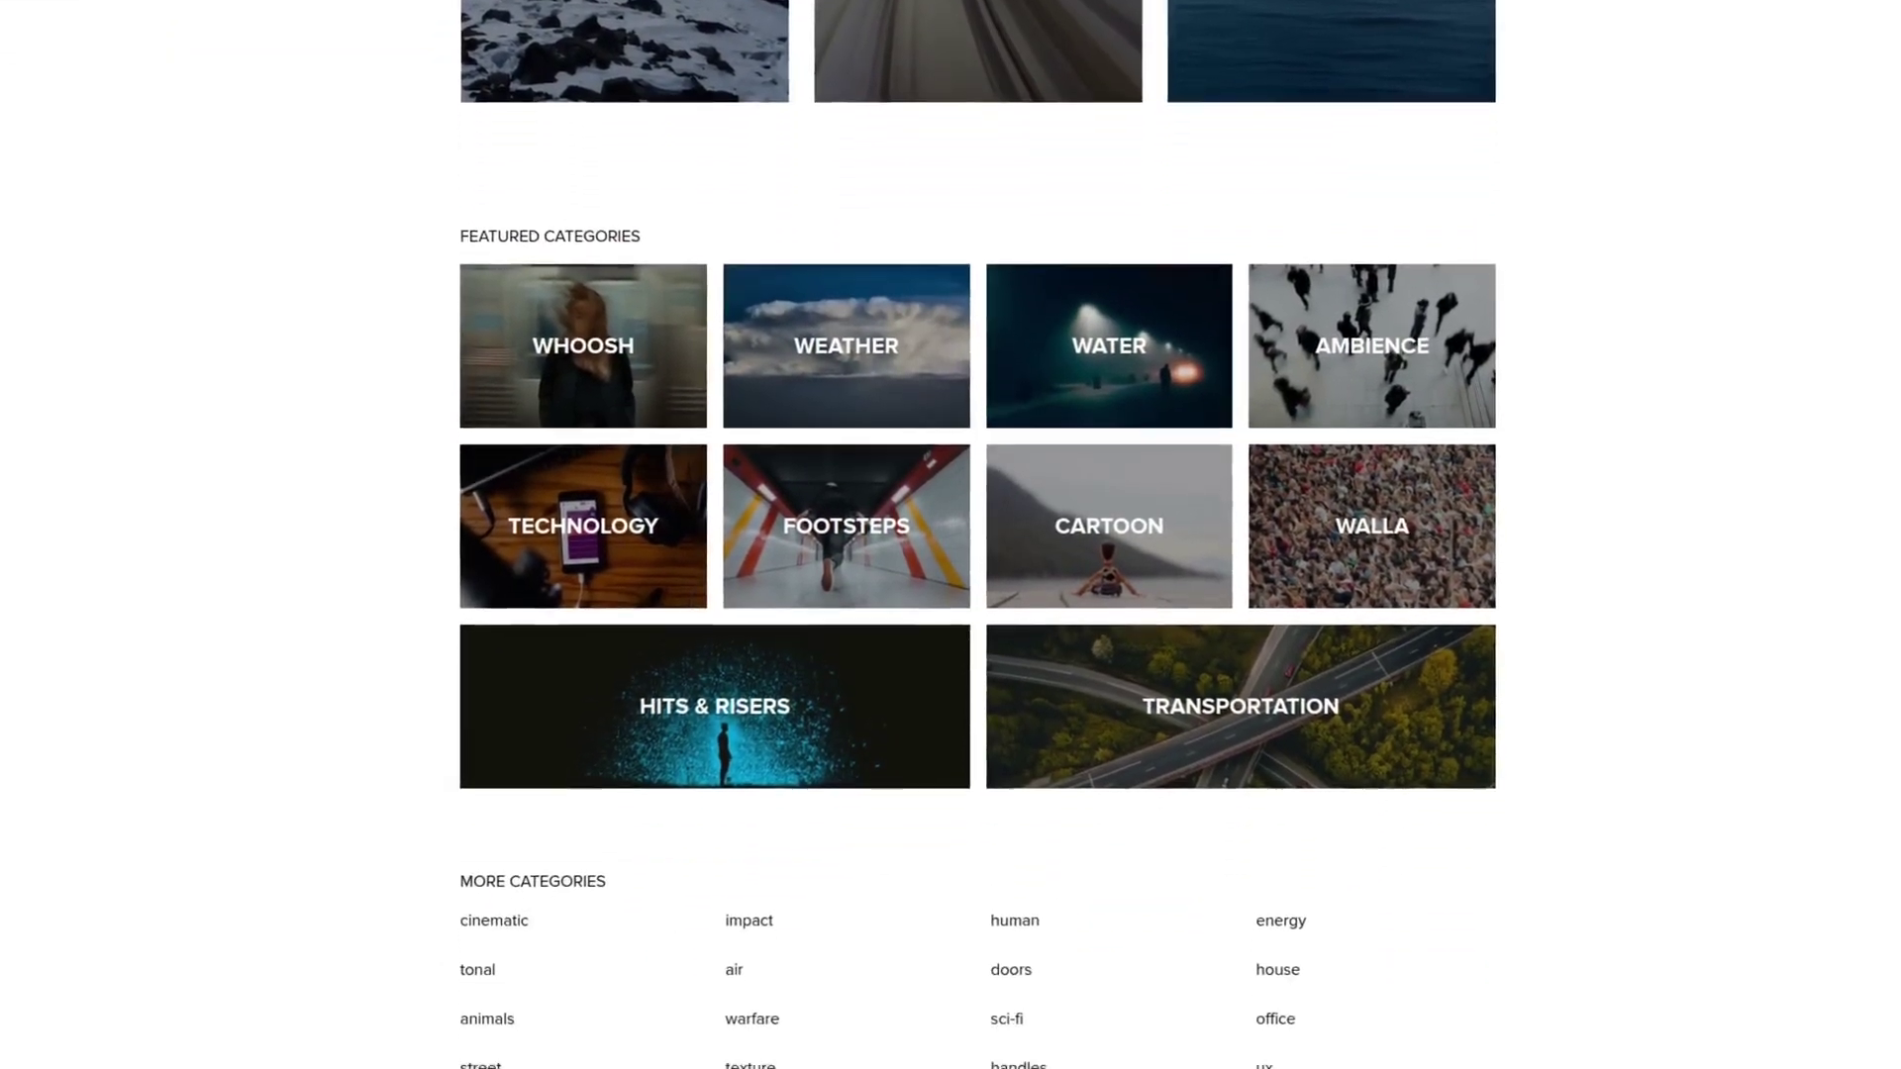